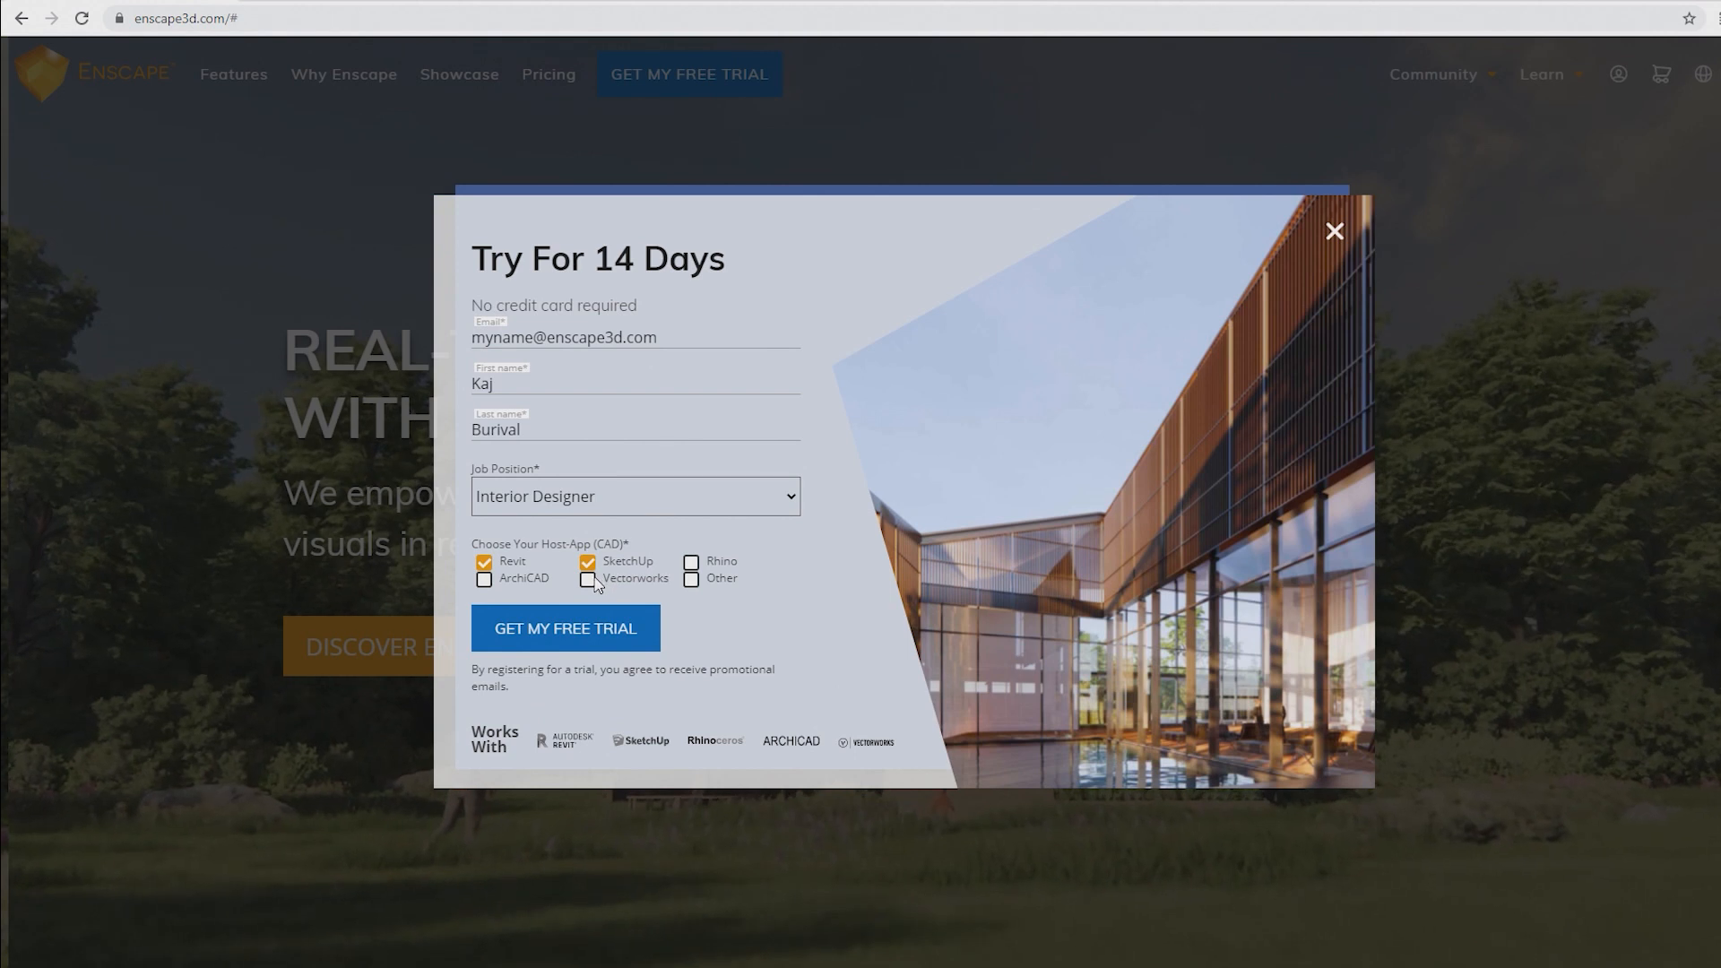
- Submit the completed 14-day free trial request form
{"action": "left_click", "coordinate": [554, 634]}
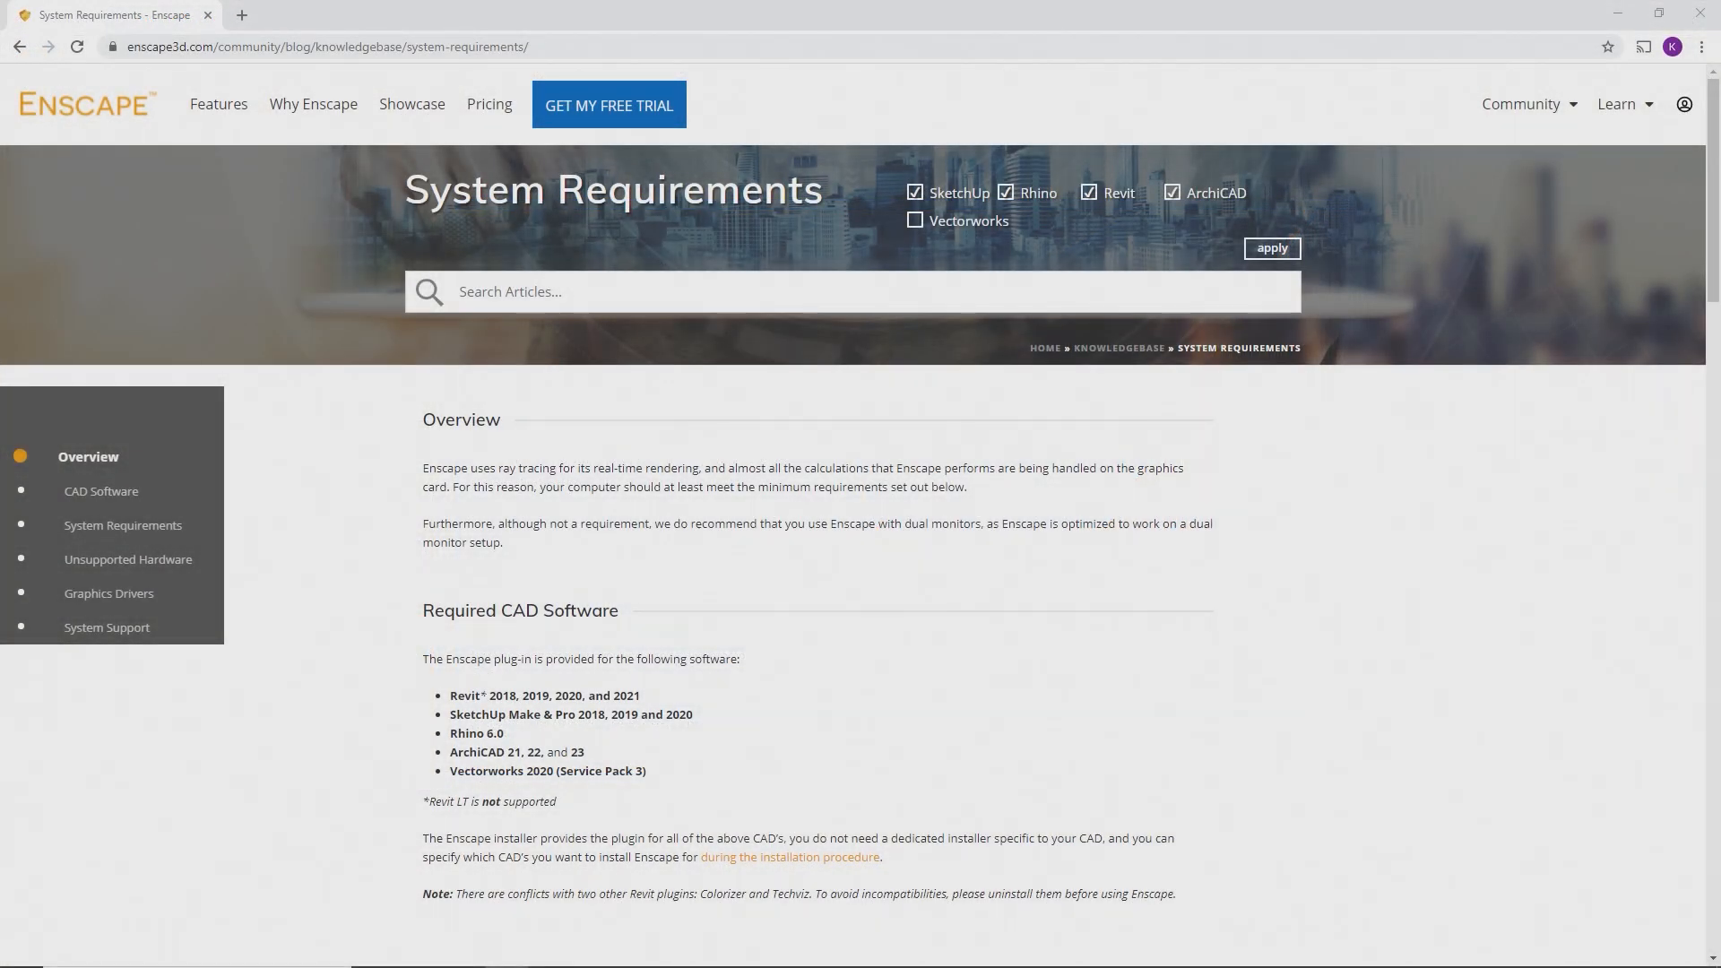
- Review the Enscape system requirements page, from the supported CAD software through the hardware requirements table
{"action": "scroll", "coordinate": [1637, 723], "scroll_direction": "down", "scroll_amount": 2}
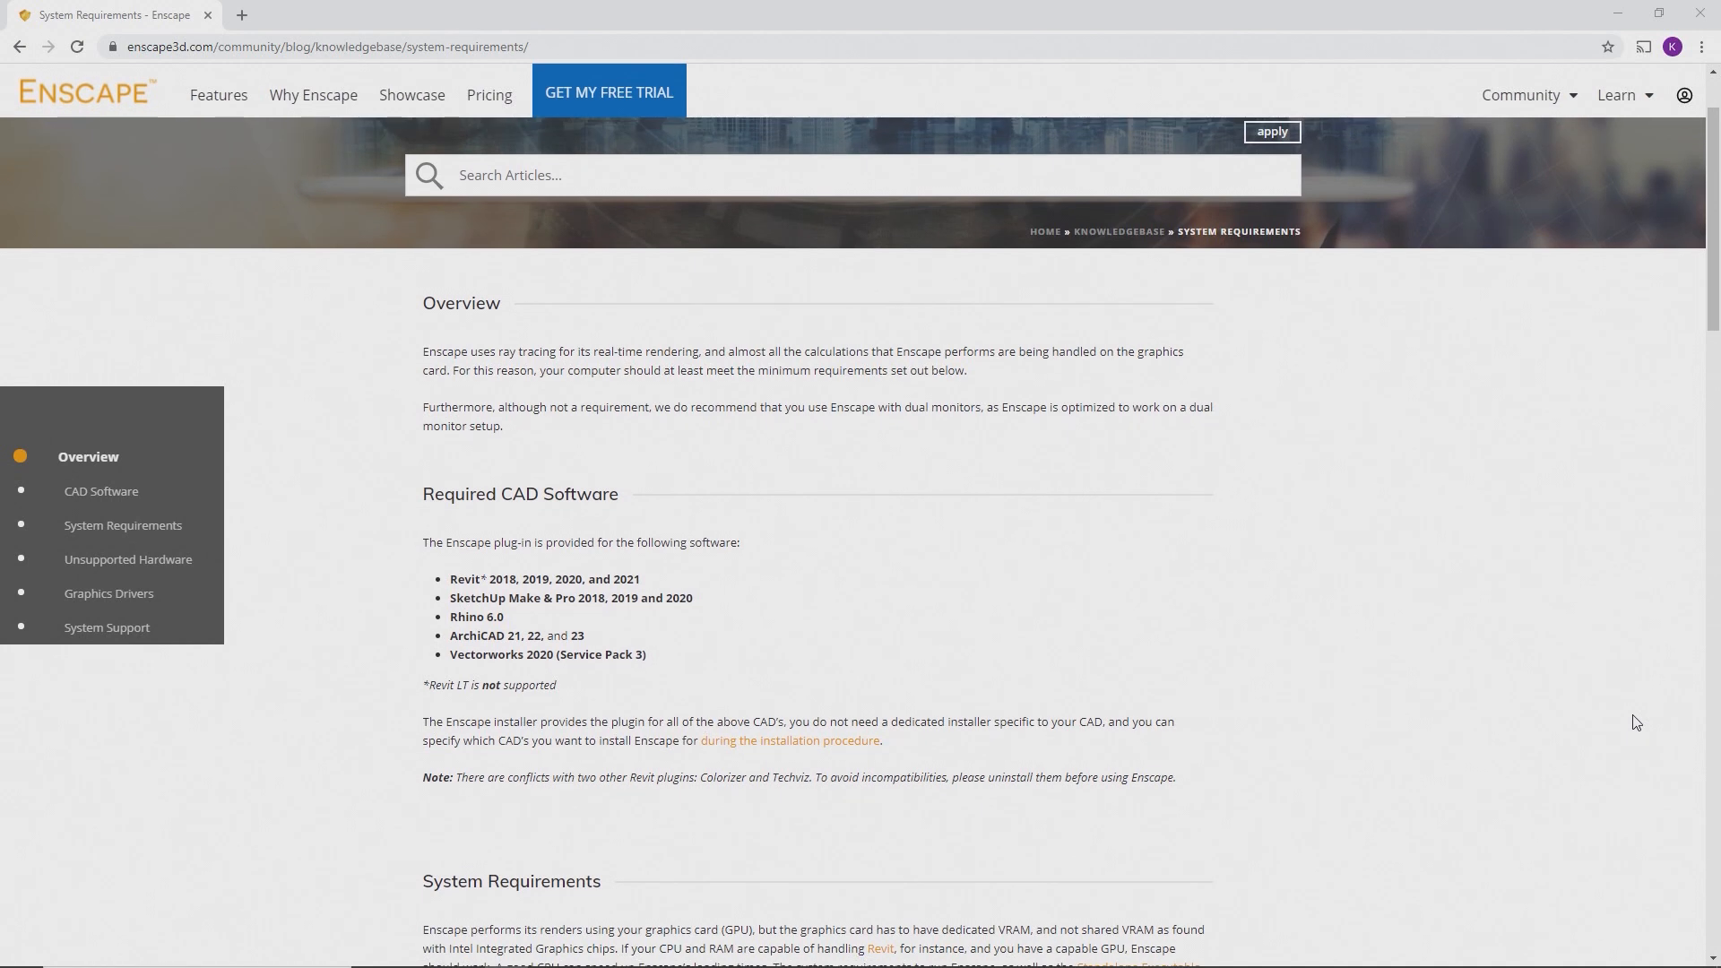
{"action": "scroll", "coordinate": [1636, 722], "scroll_direction": "down", "scroll_amount": 5}
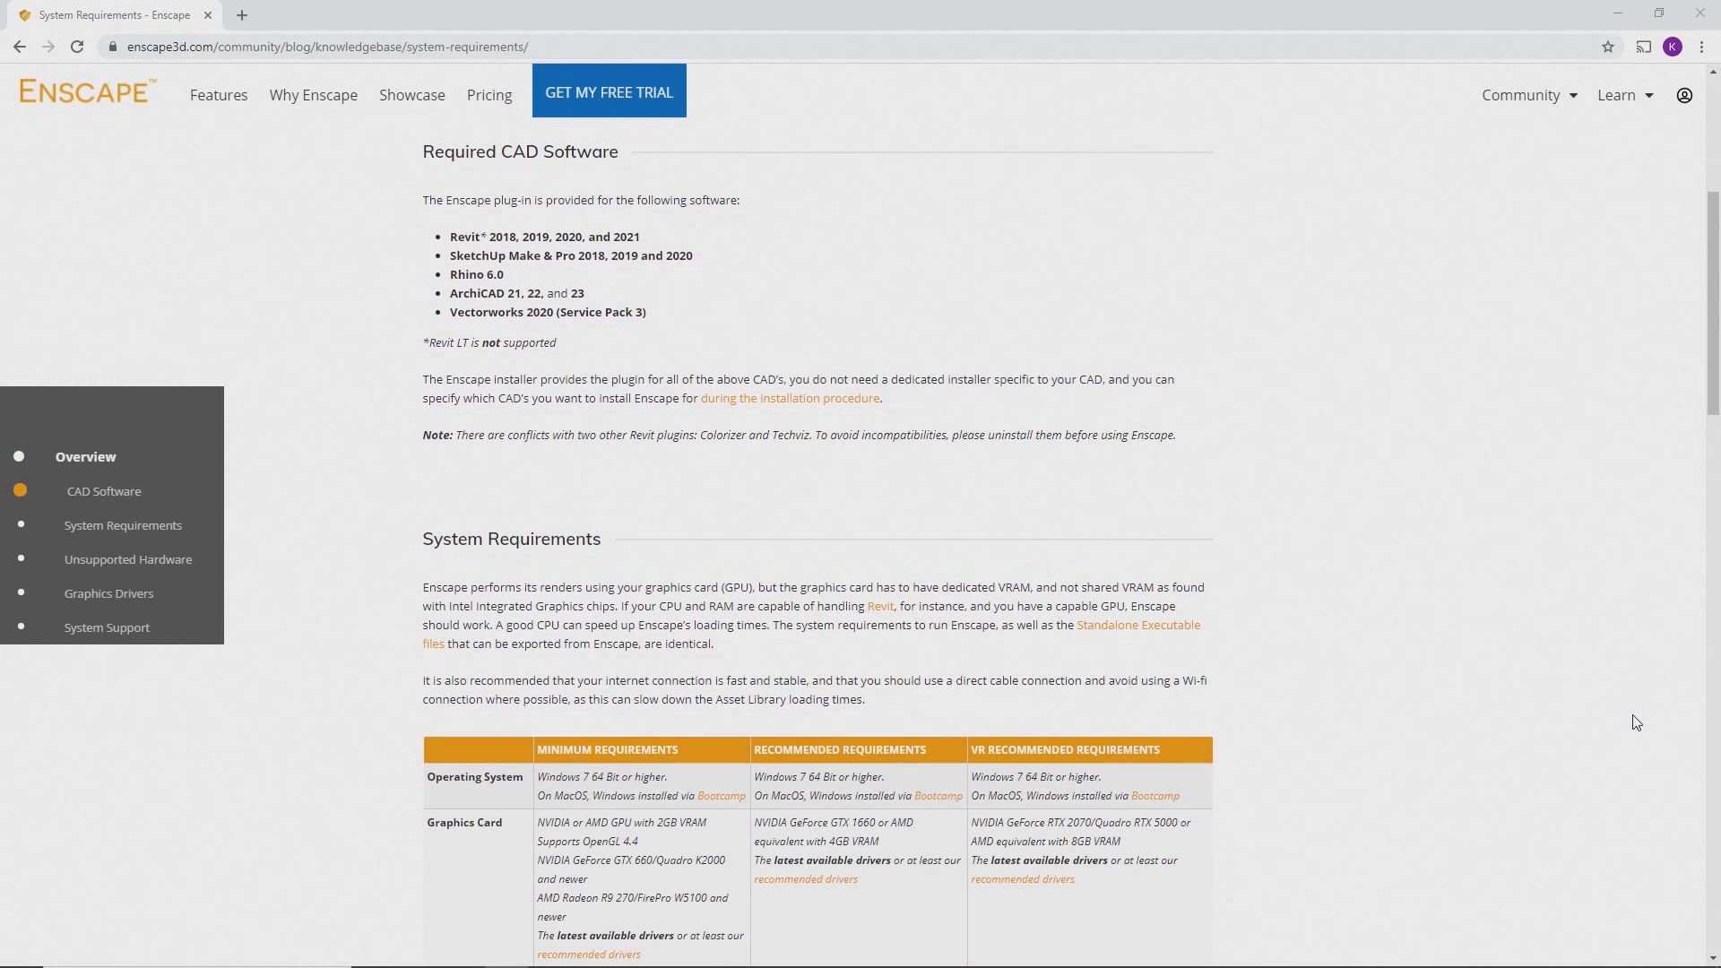
{"action": "scroll", "coordinate": [1637, 722], "scroll_direction": "down", "scroll_amount": 3}
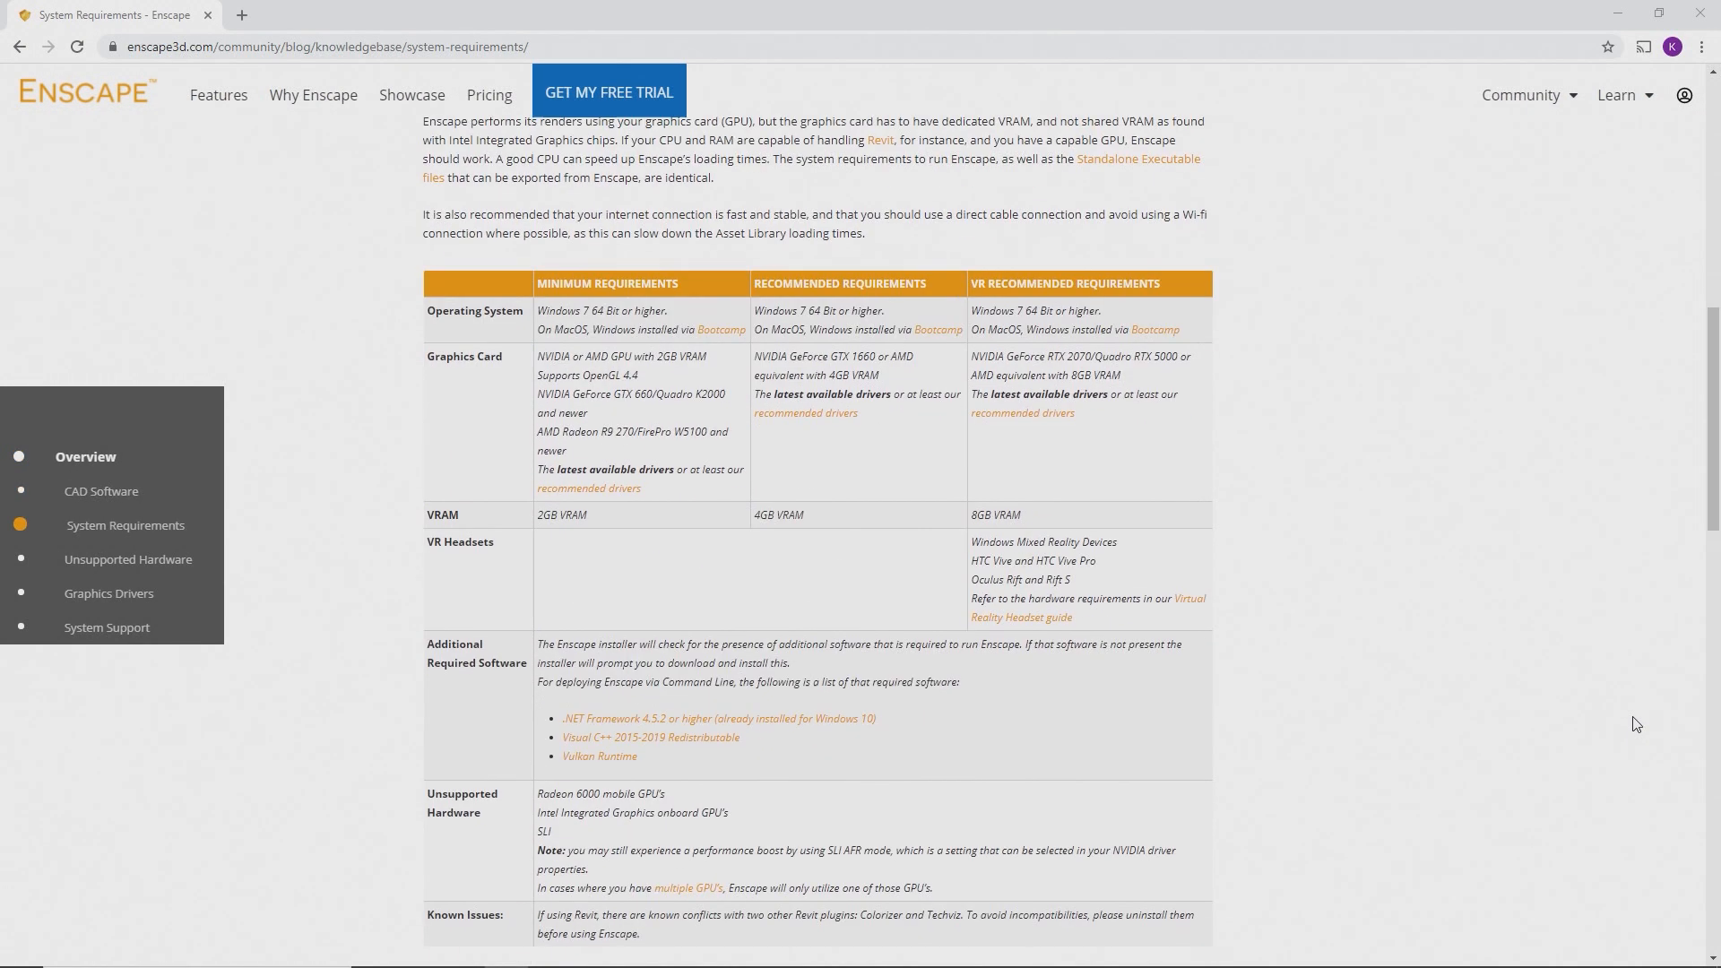
{"action": "scroll", "coordinate": [1636, 722], "scroll_direction": "down", "scroll_amount": 2}
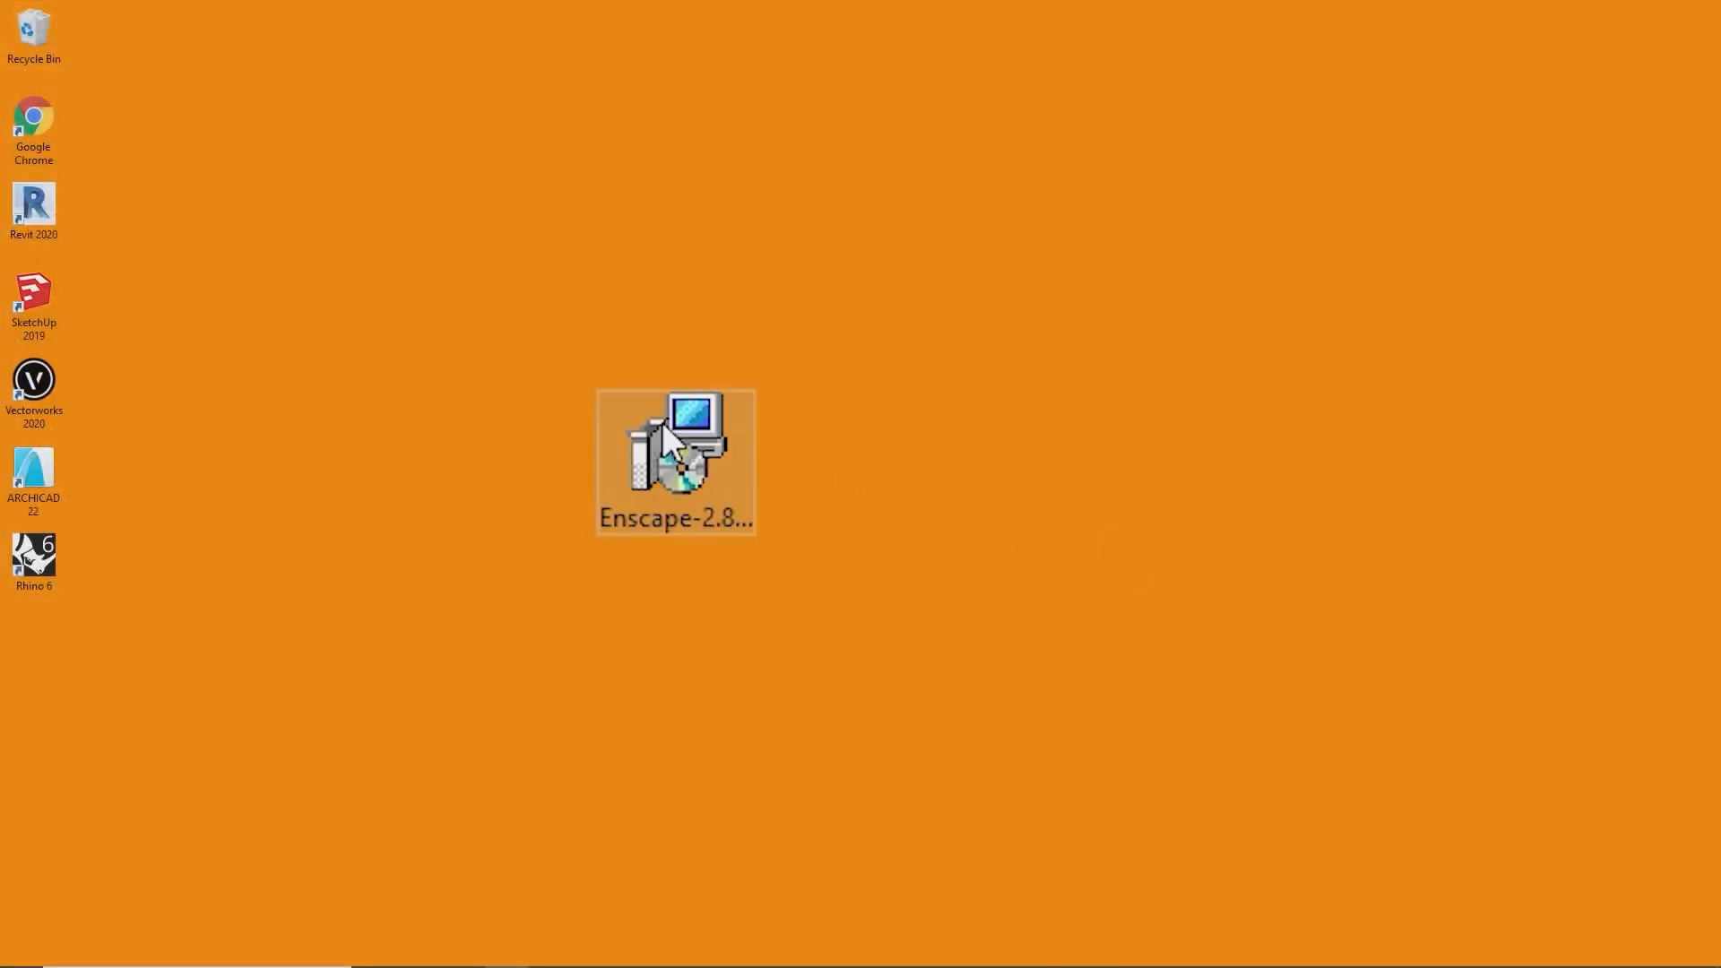
- Install Enscape from the installer on the desktop, accepting the license agreement and choosing English (United States) with default options
{"action": "double_click", "coordinate": [663, 426]}
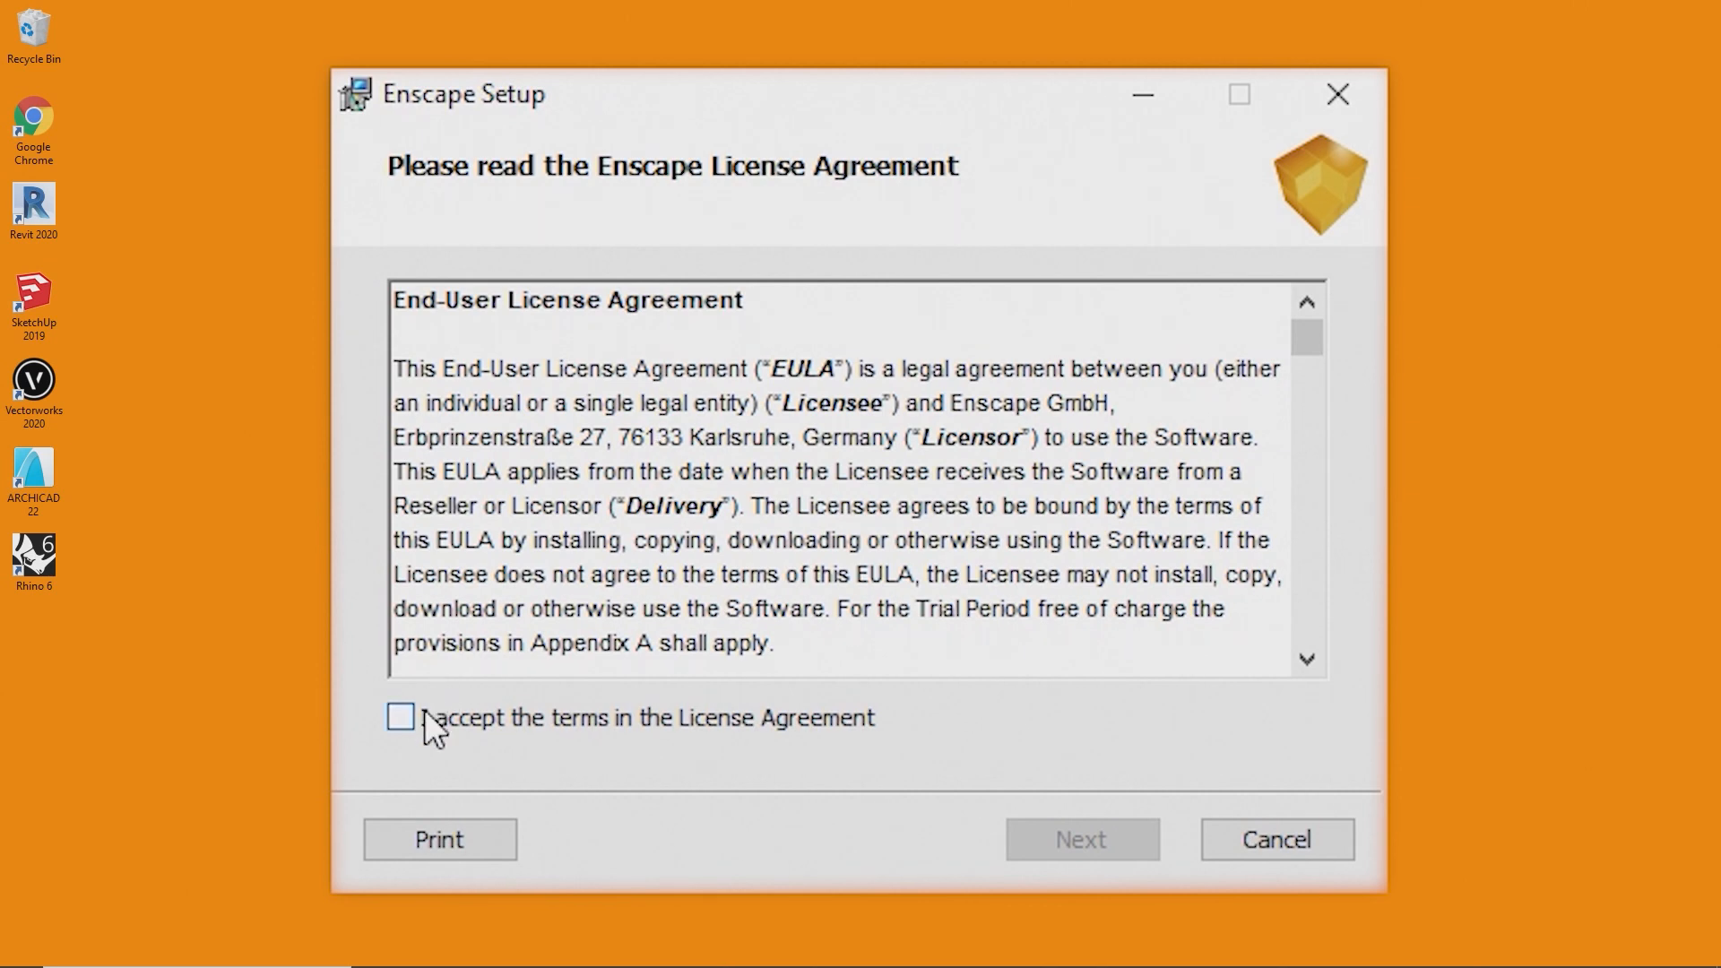
{"action": "left_click", "coordinate": [424, 712]}
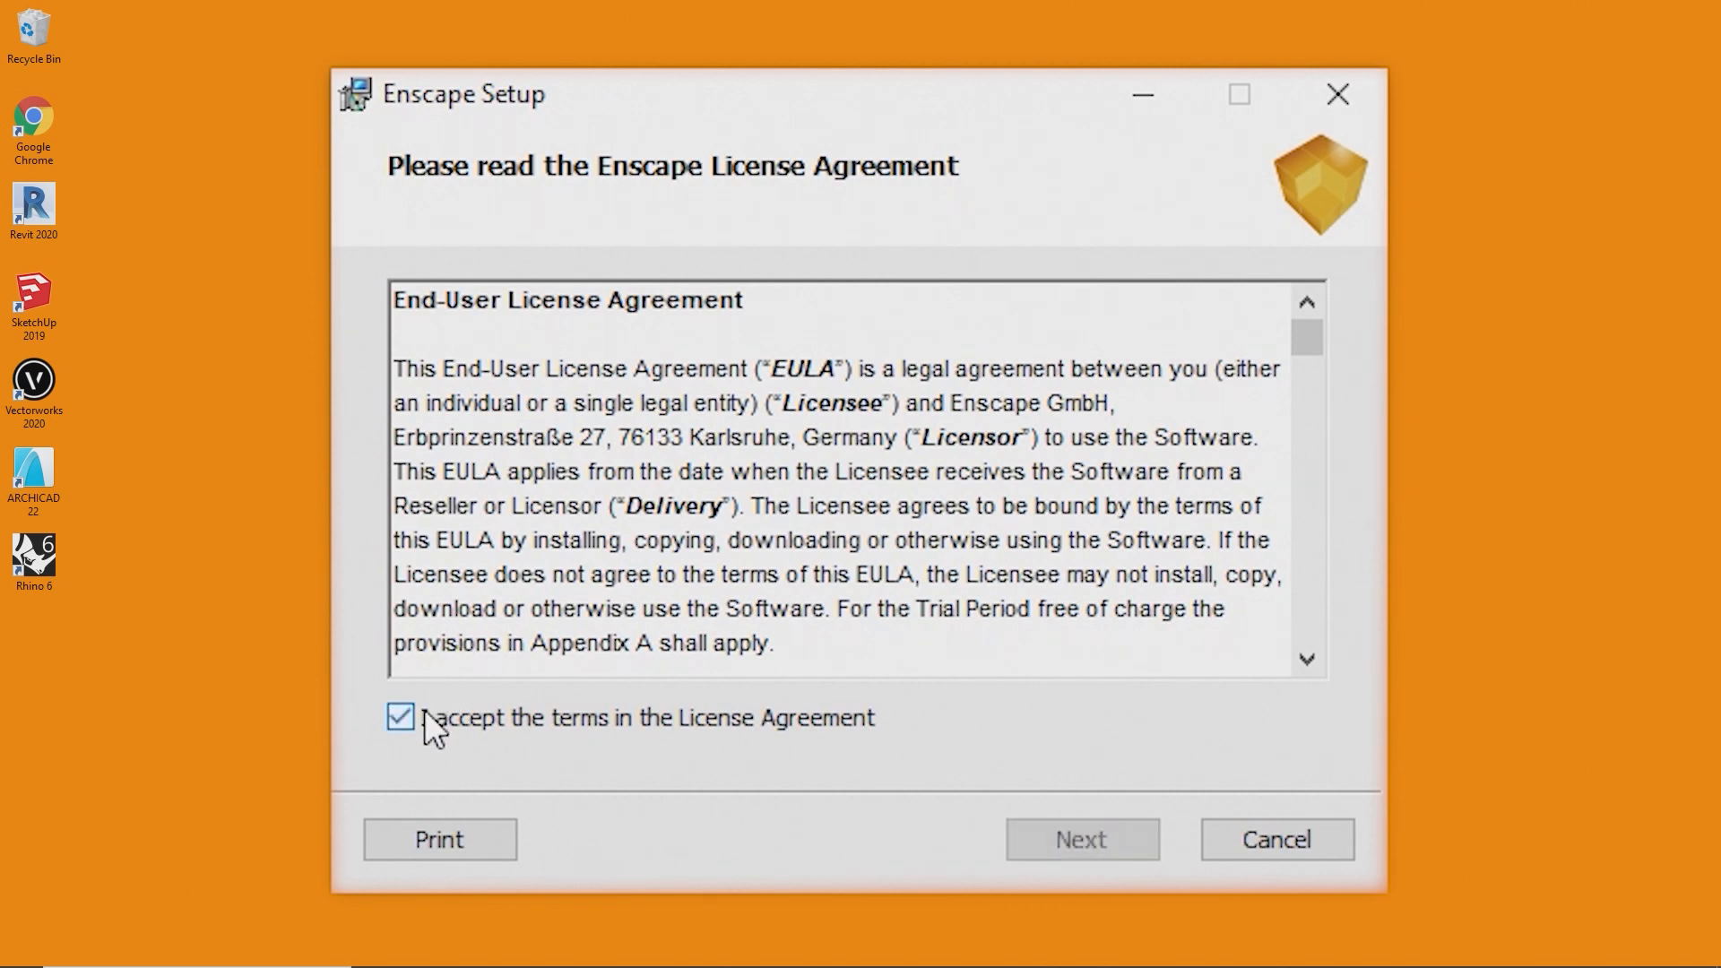
{"action": "left_click", "coordinate": [1048, 849]}
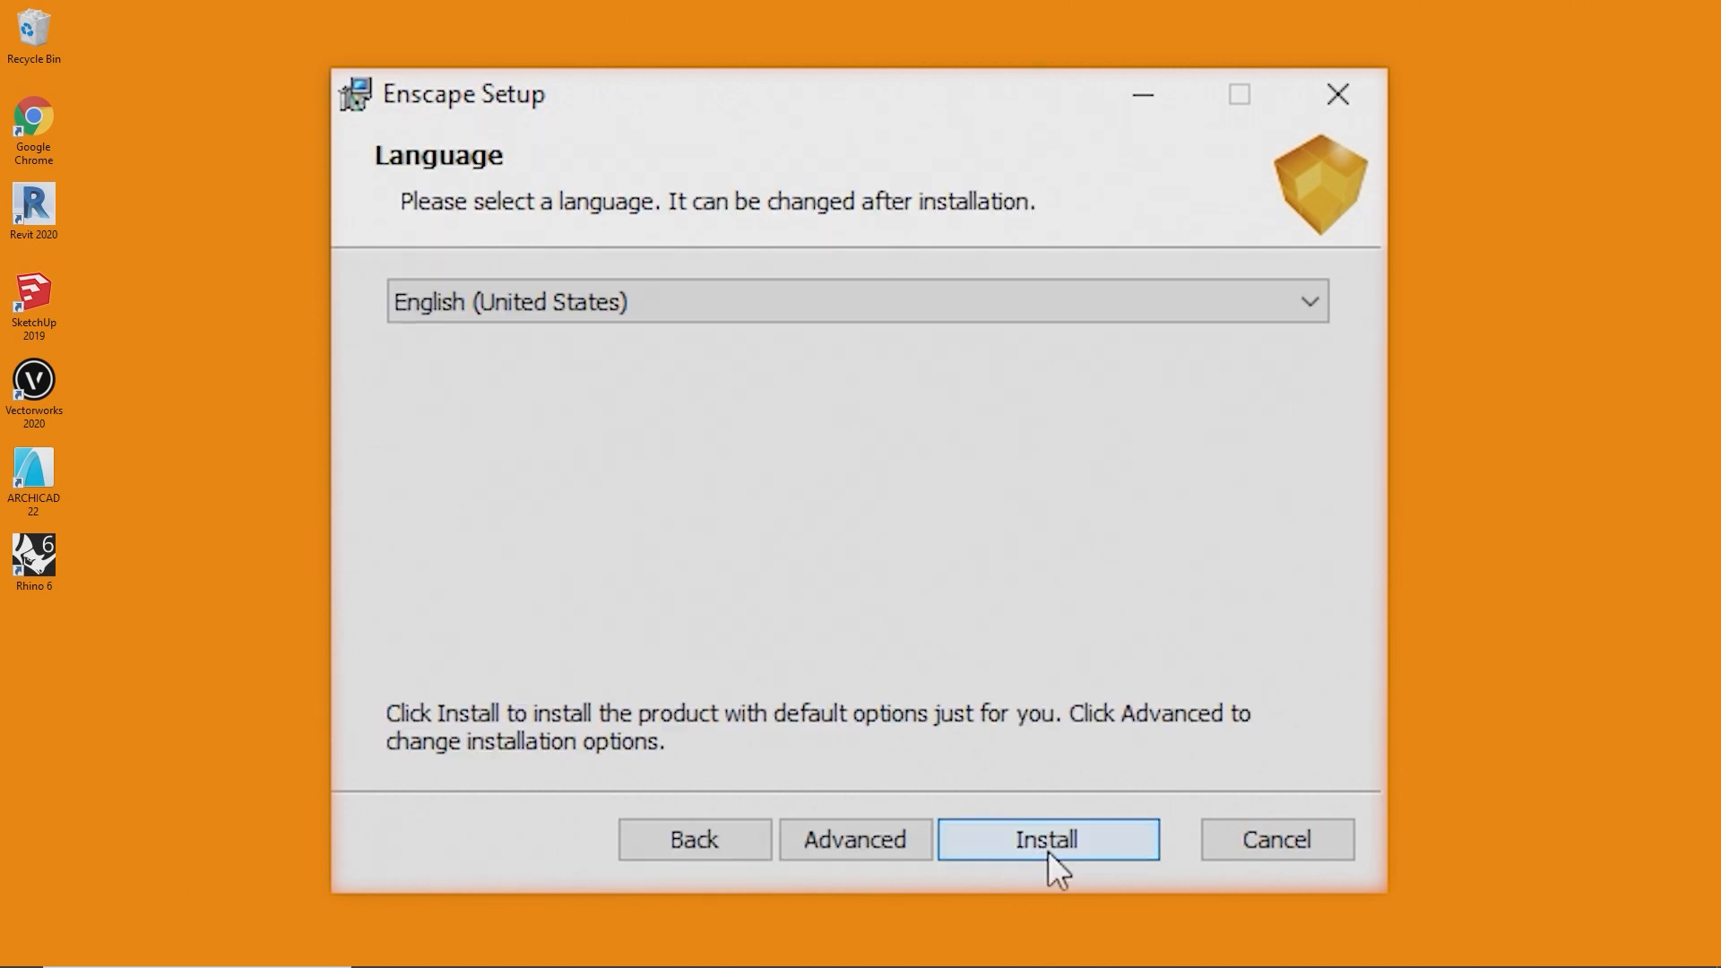
{"action": "left_click", "coordinate": [1075, 319]}
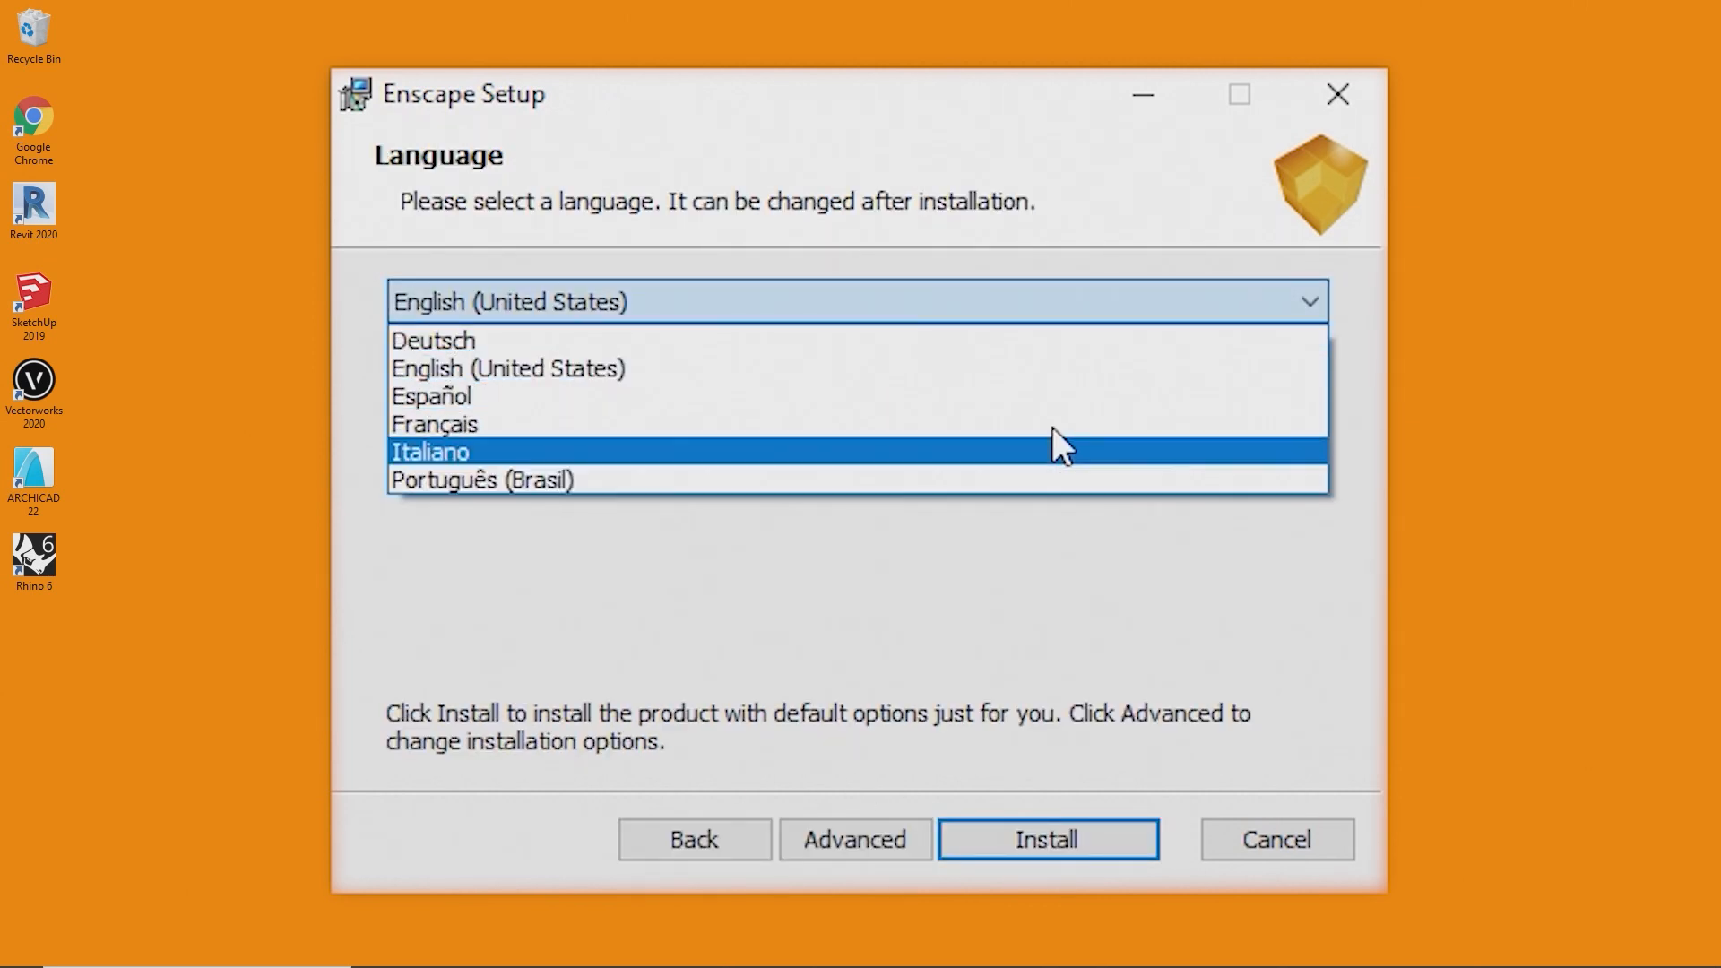
{"action": "left_click", "coordinate": [1056, 371]}
{"action": "left_click", "coordinate": [1088, 817]}
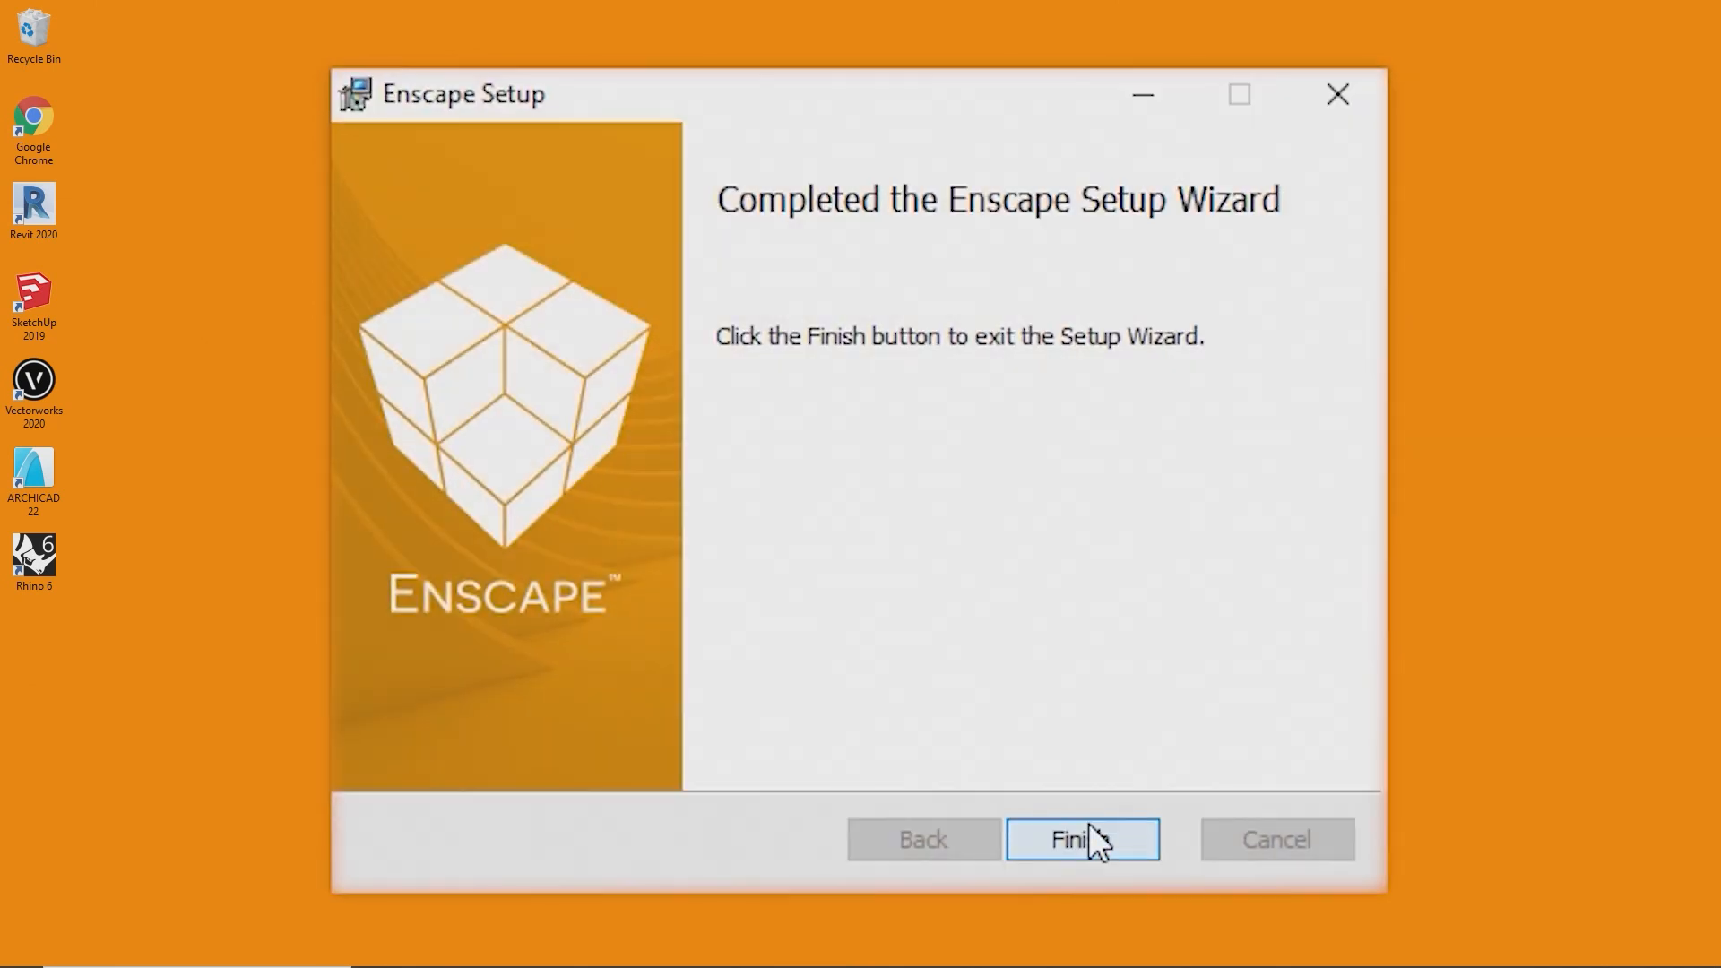
{"action": "left_click", "coordinate": [1091, 837]}
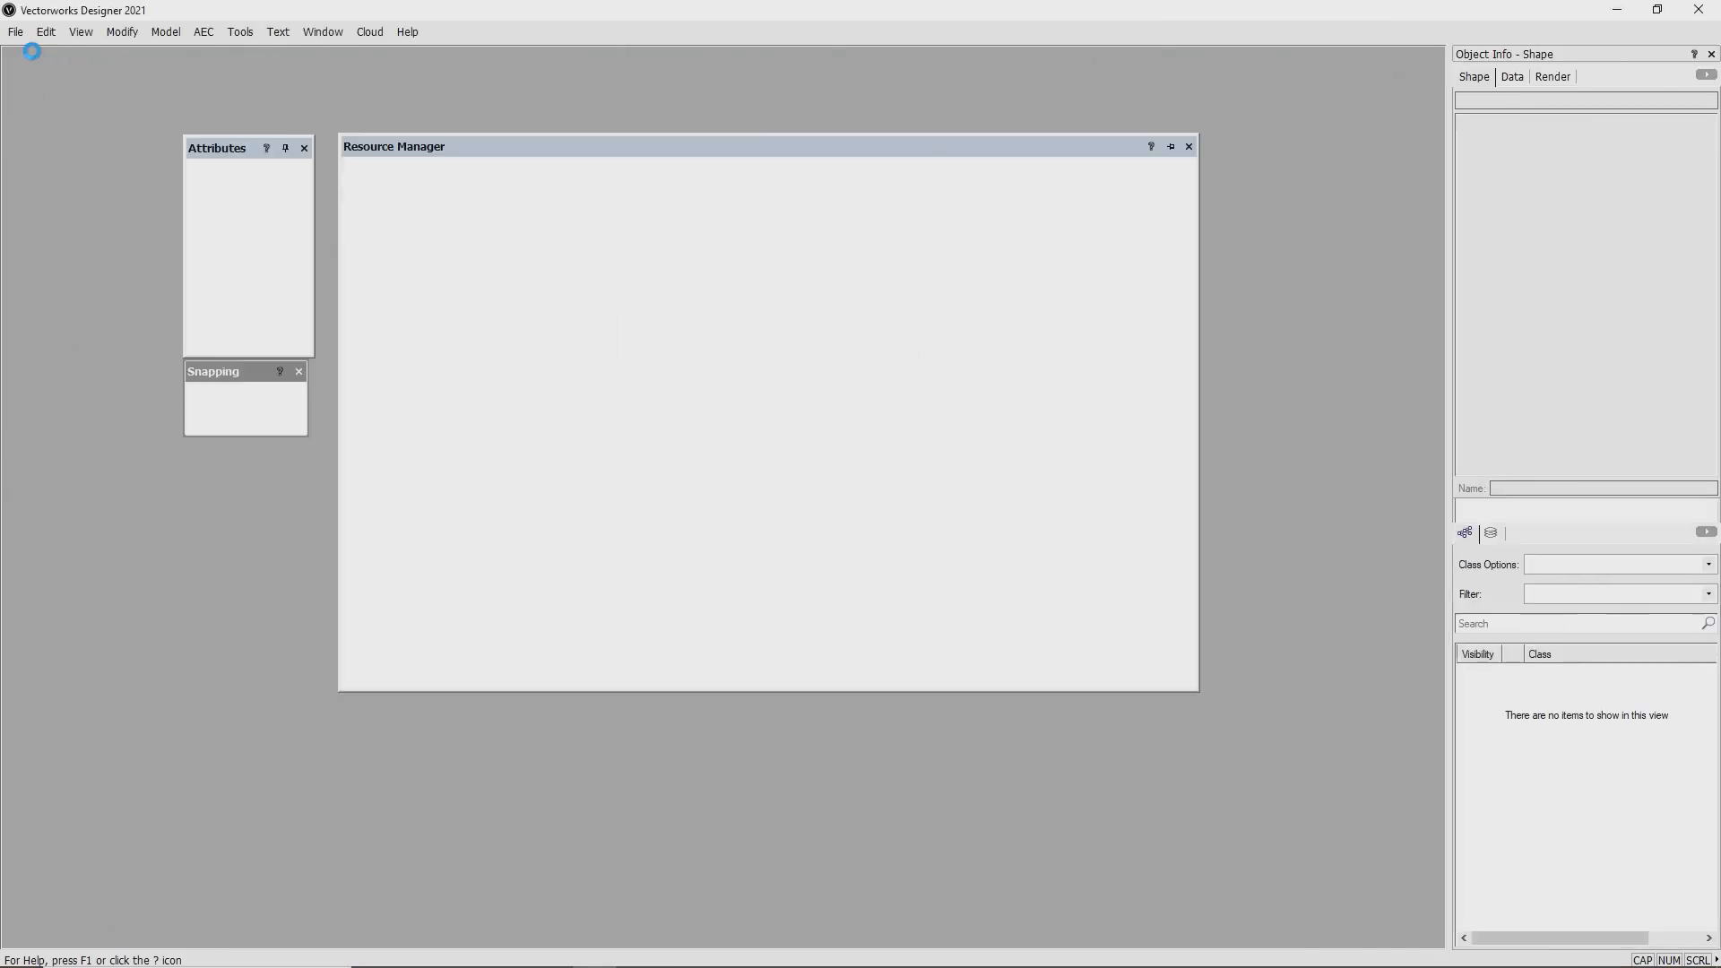
- In Vectorworks, add Enscape to the workspace and open the Enscape tool set
{"action": "left_click", "coordinate": [15, 531]}
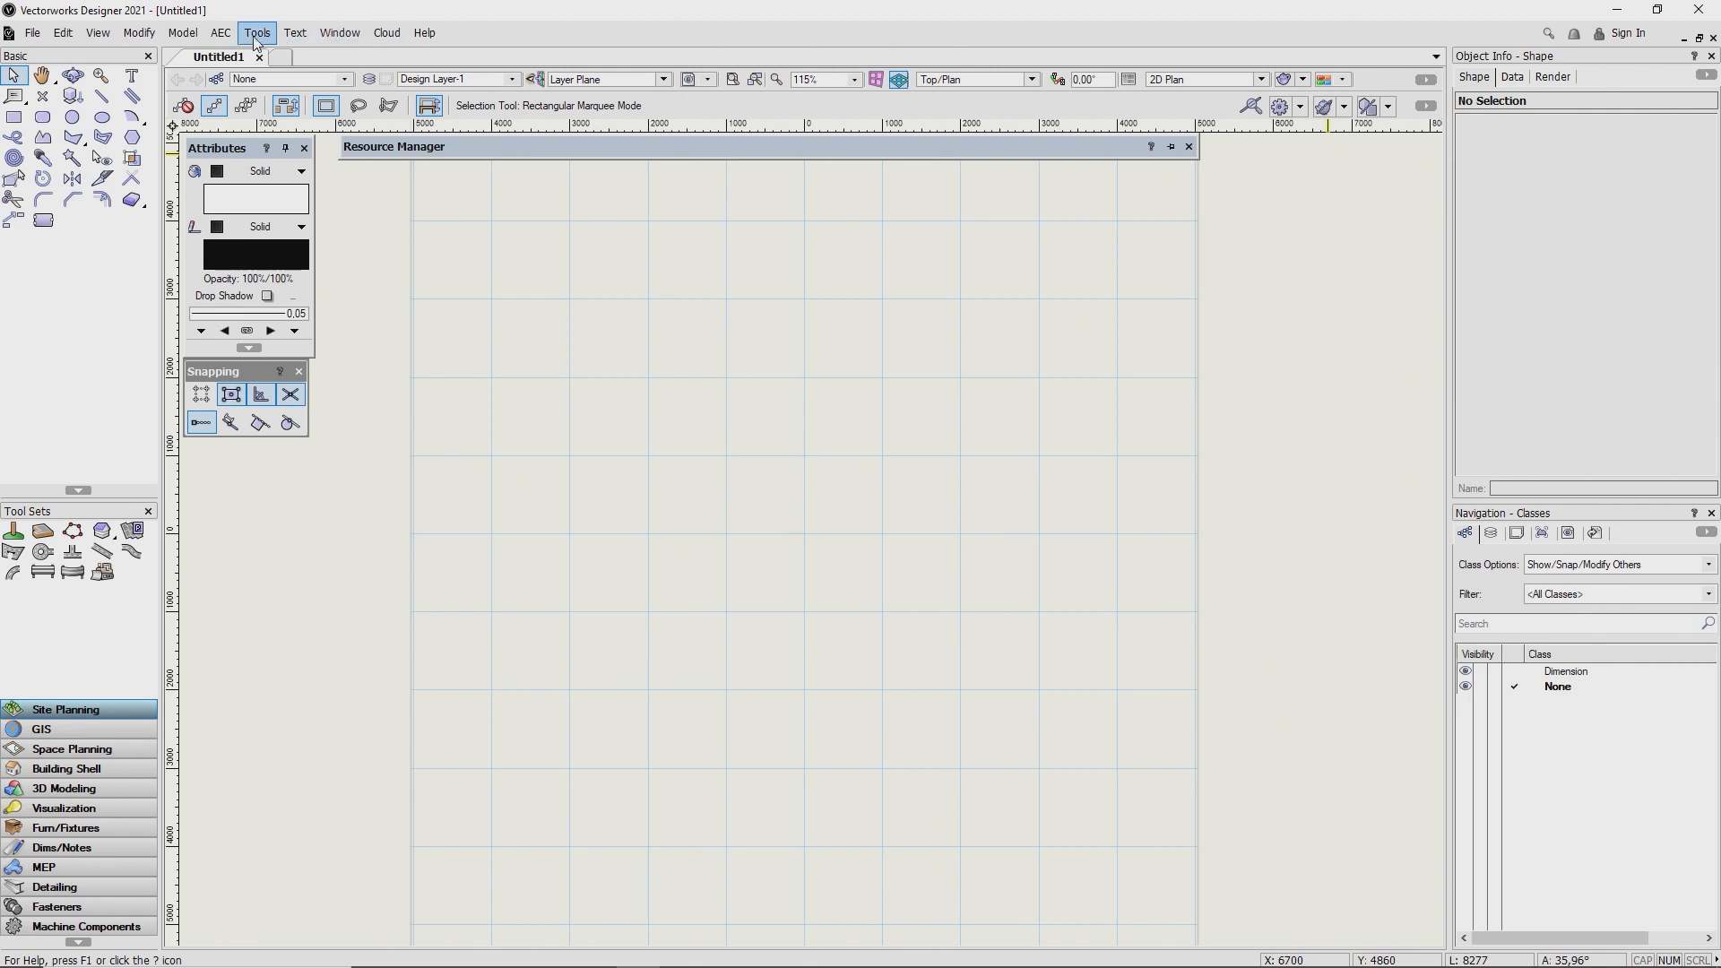
{"action": "left_click", "coordinate": [255, 40]}
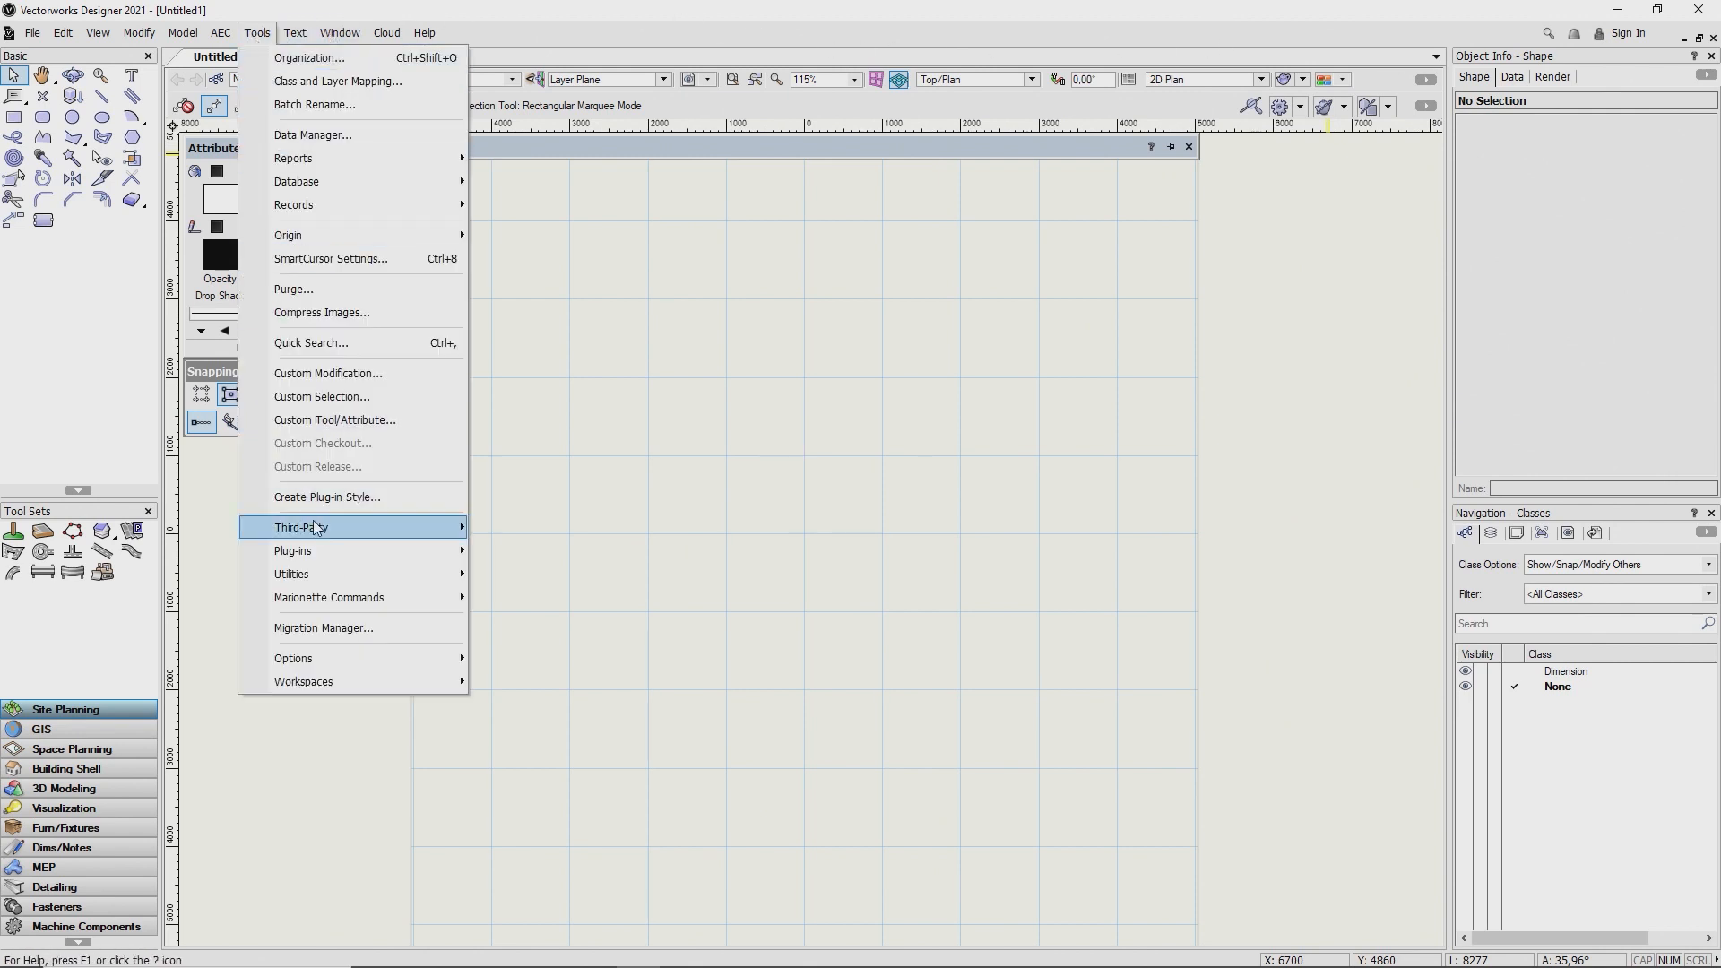
{"action": "mouse_move", "coordinate": [566, 529]}
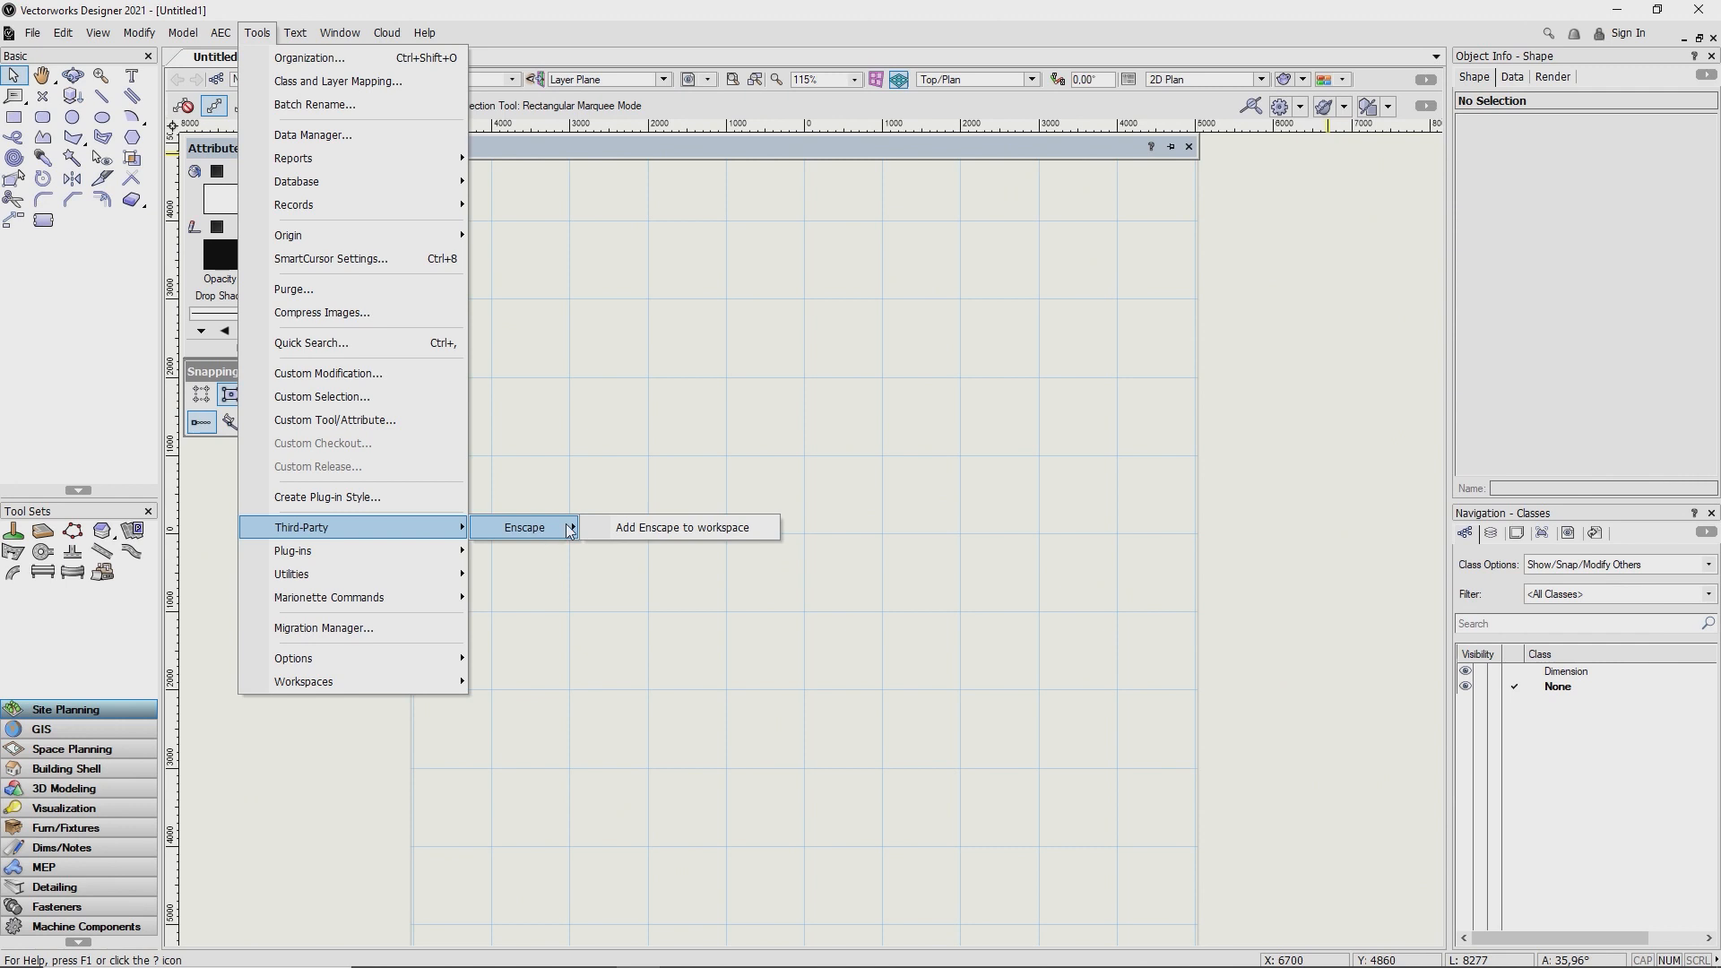
{"action": "left_click", "coordinate": [627, 526]}
{"action": "left_click", "coordinate": [847, 518]}
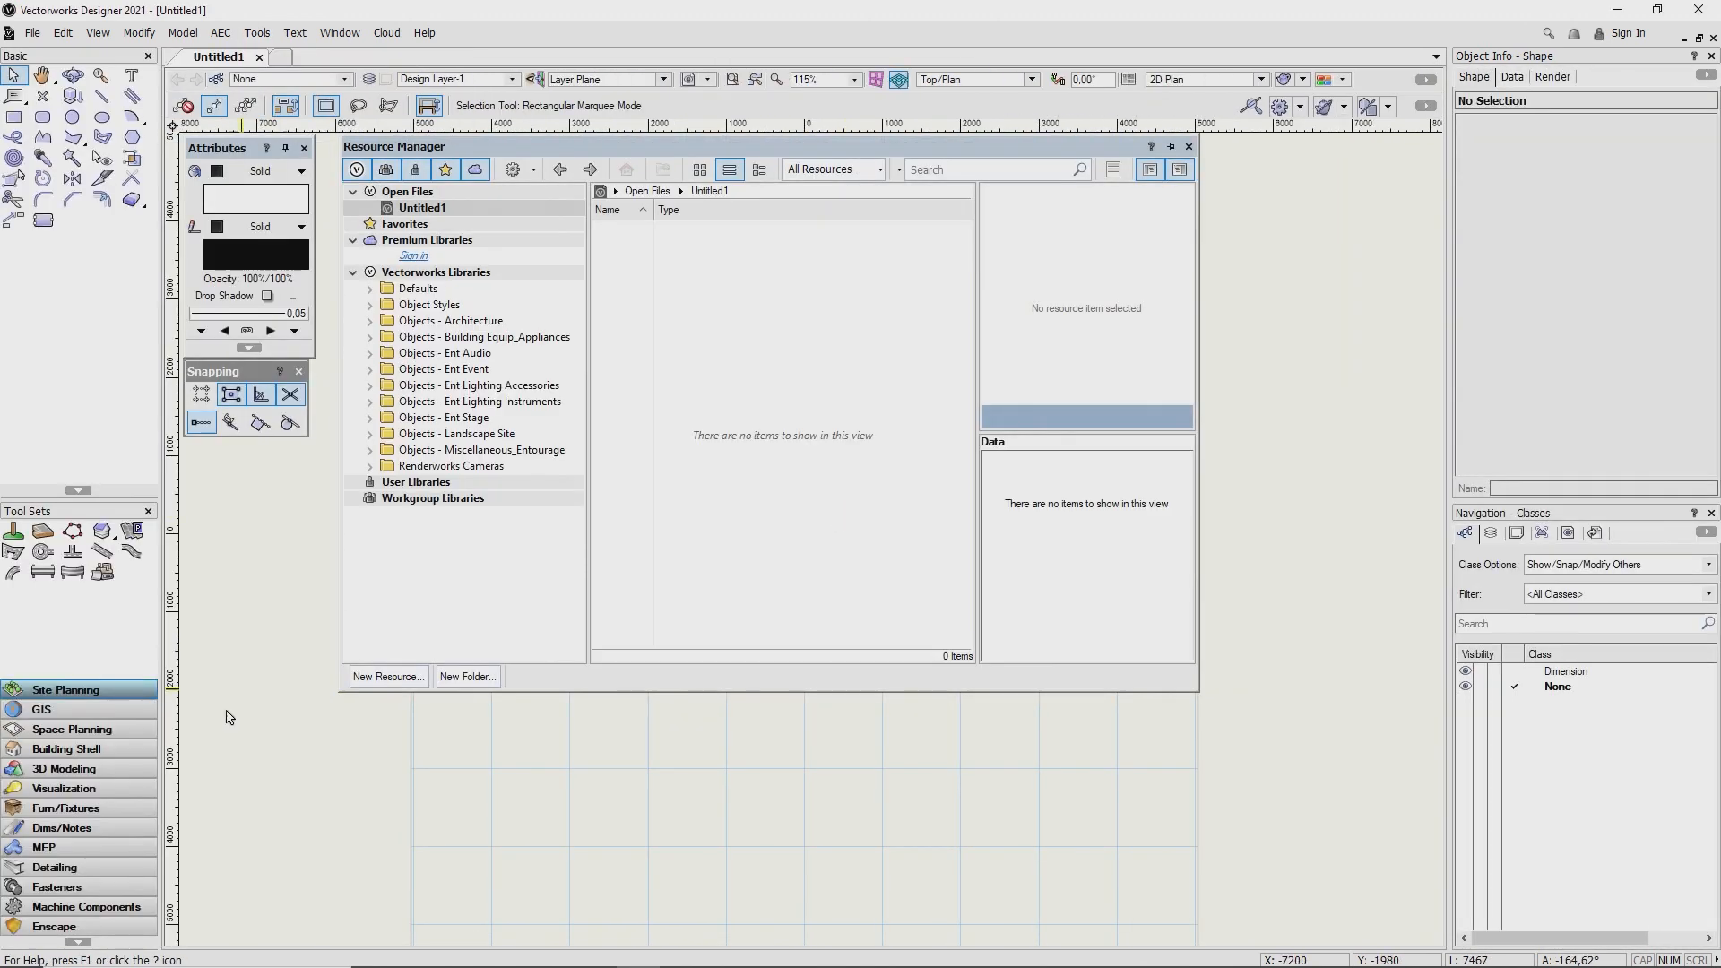
{"action": "left_click", "coordinate": [121, 926]}
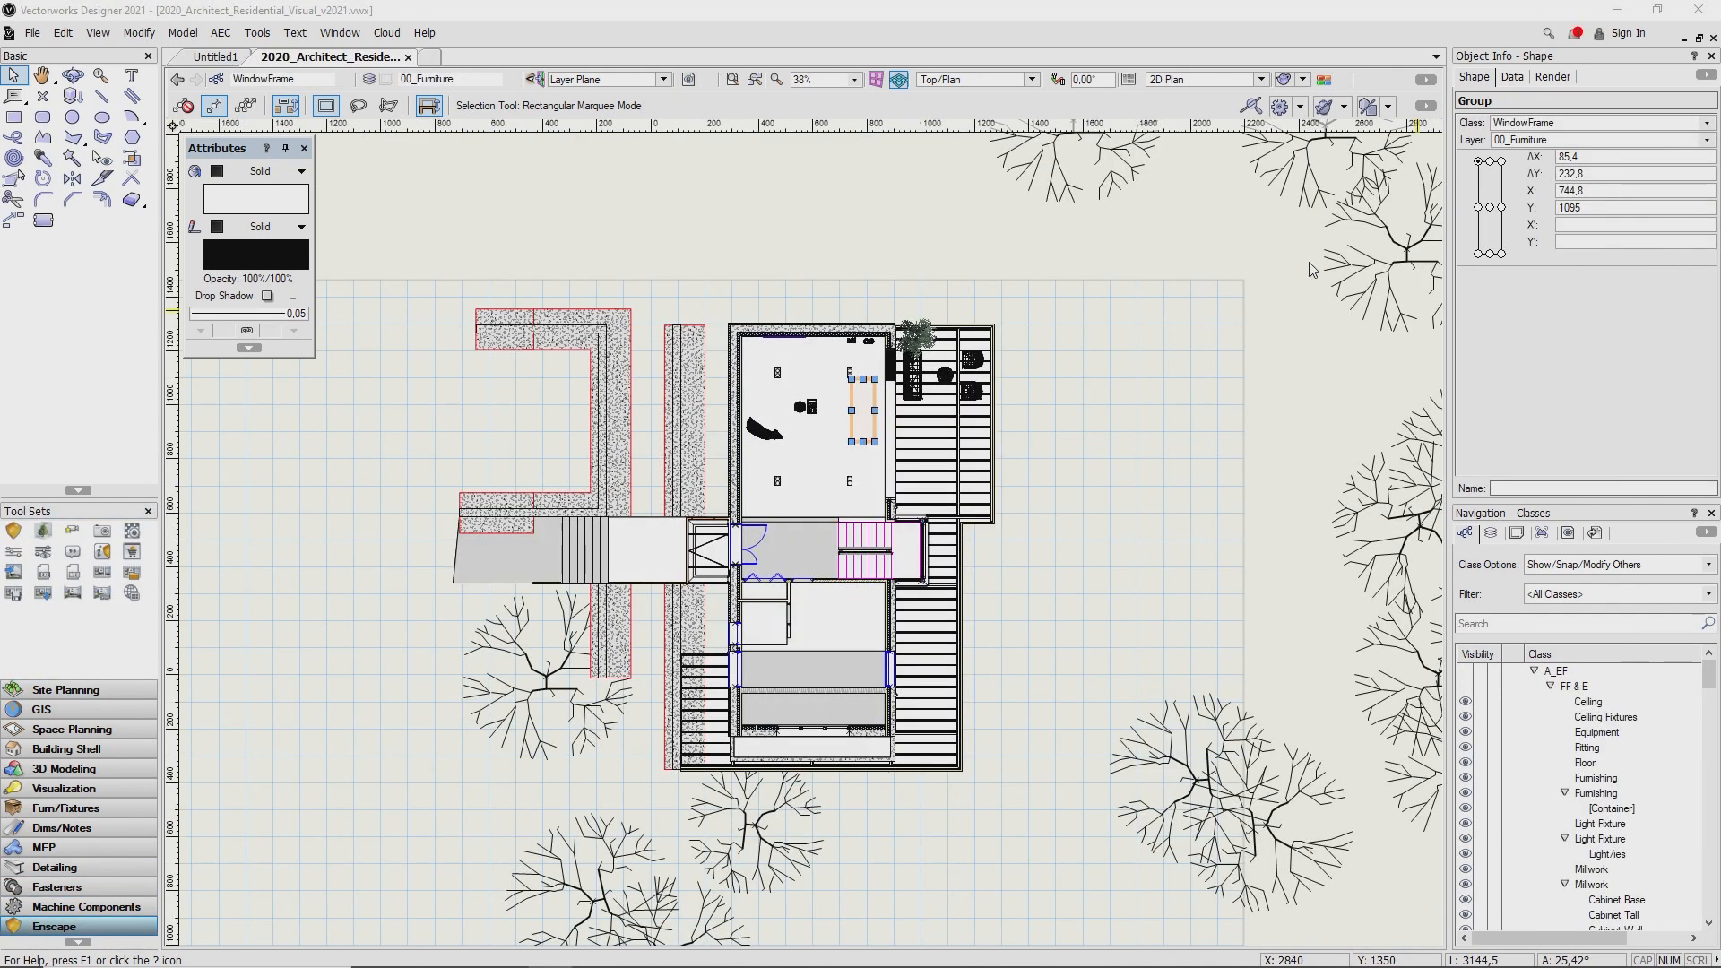
- Switch the residential model's projection to Normal Perspective and start Enscape in a separate window
{"action": "left_click", "coordinate": [1264, 81]}
{"action": "left_click", "coordinate": [1229, 182]}
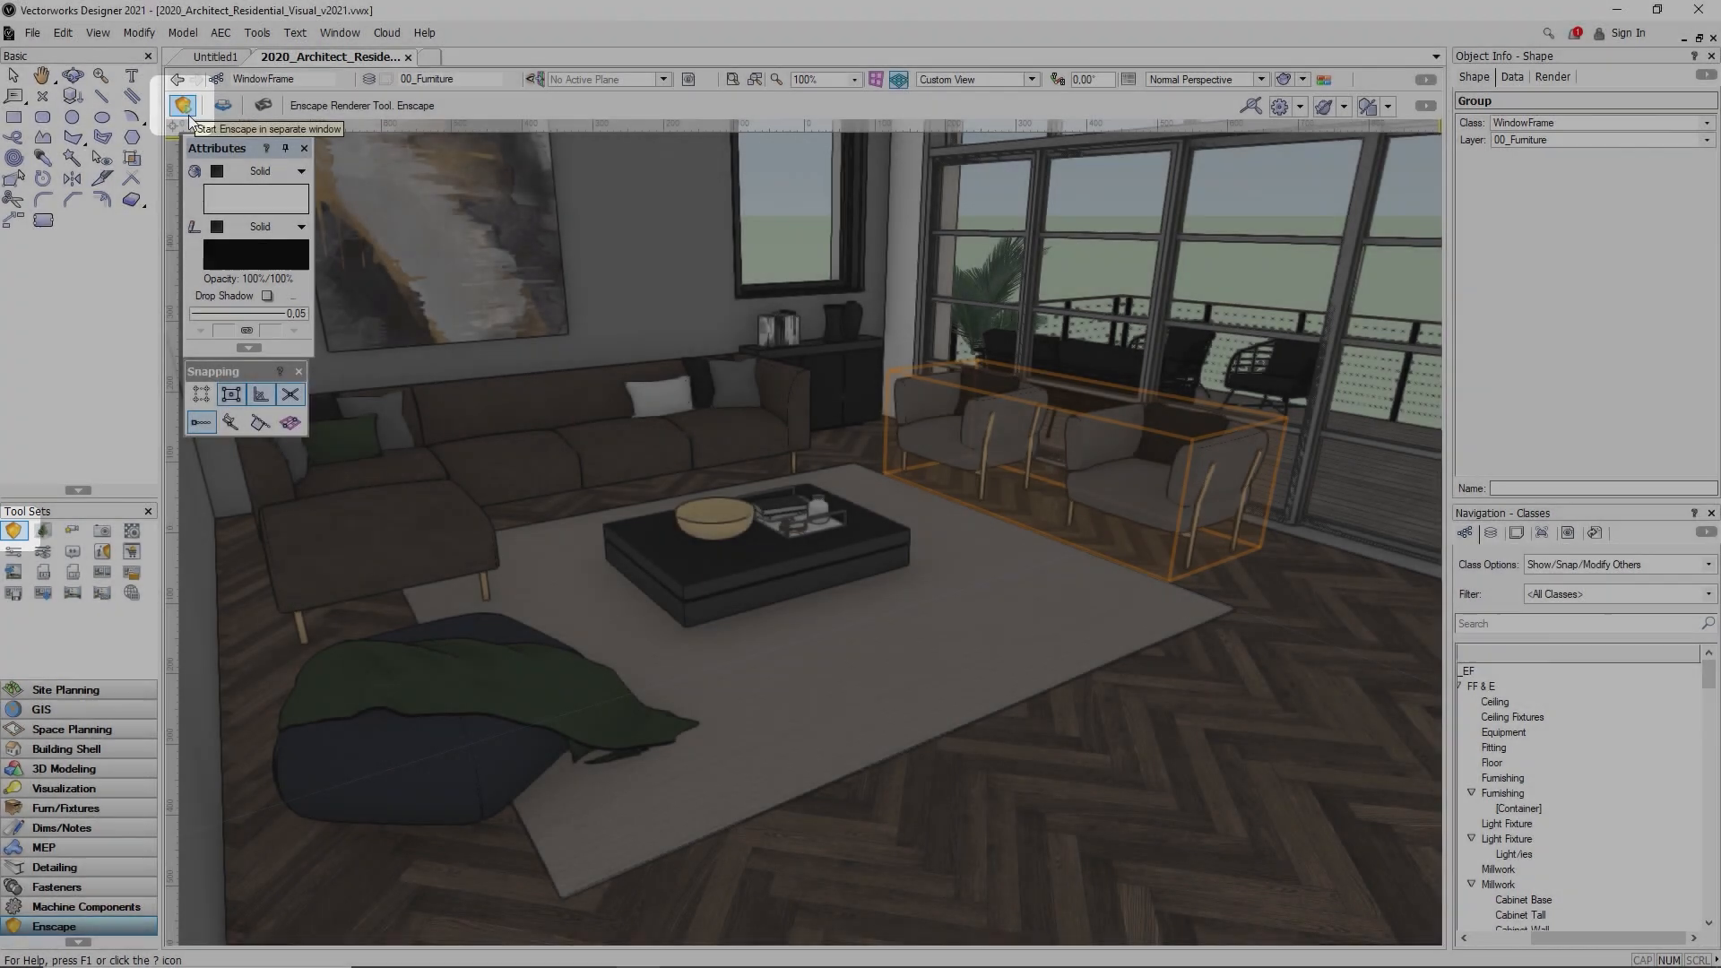
{"action": "left_click", "coordinate": [186, 112]}
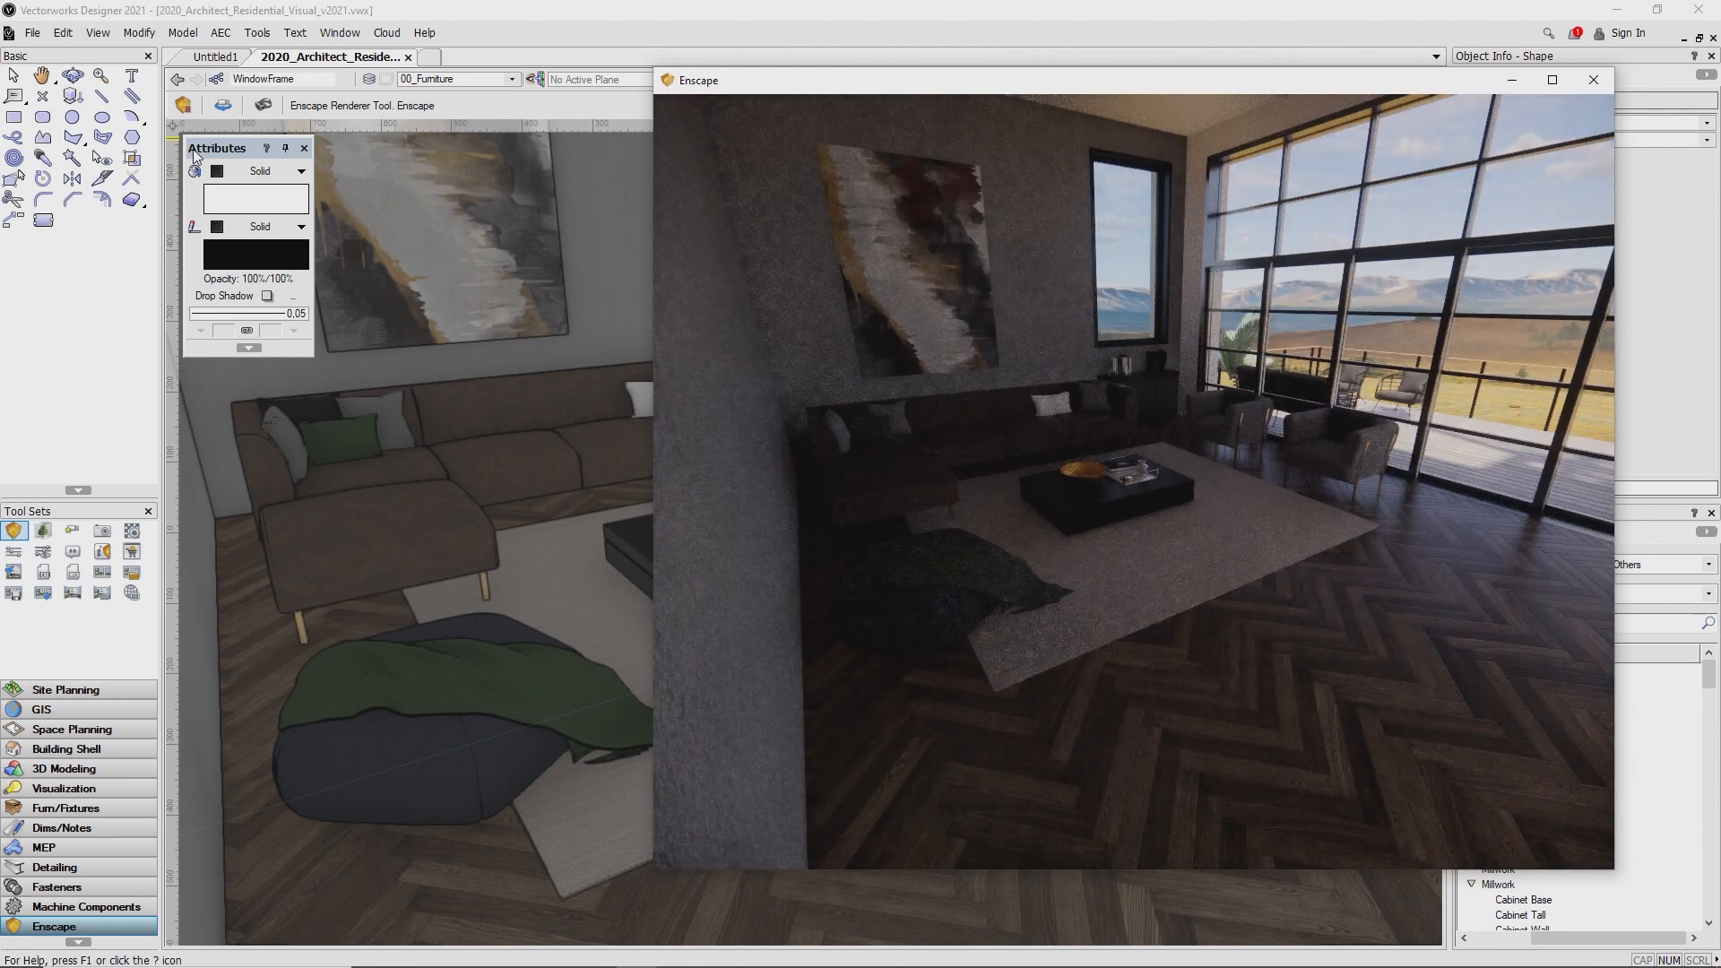
- Shift the render's time of day to bring in sunlight and arrange the Enscape and Vectorworks windows side by side
{"action": "key", "text": "shift+i"}
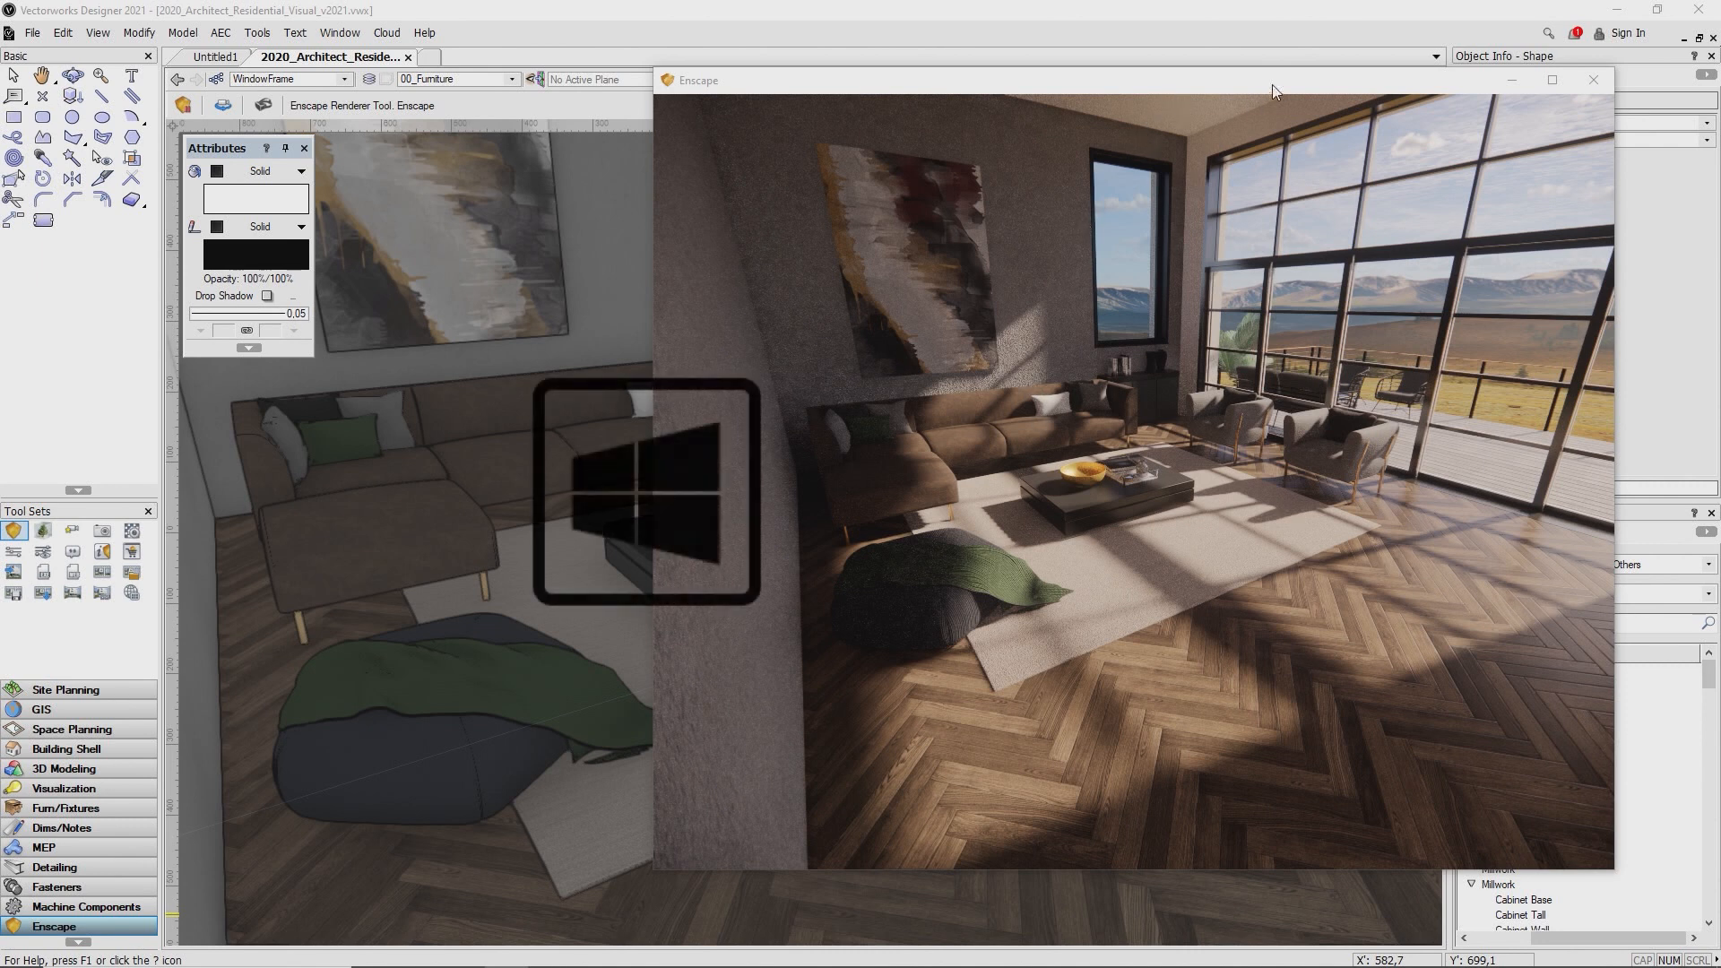
{"action": "key", "text": "super+Left"}
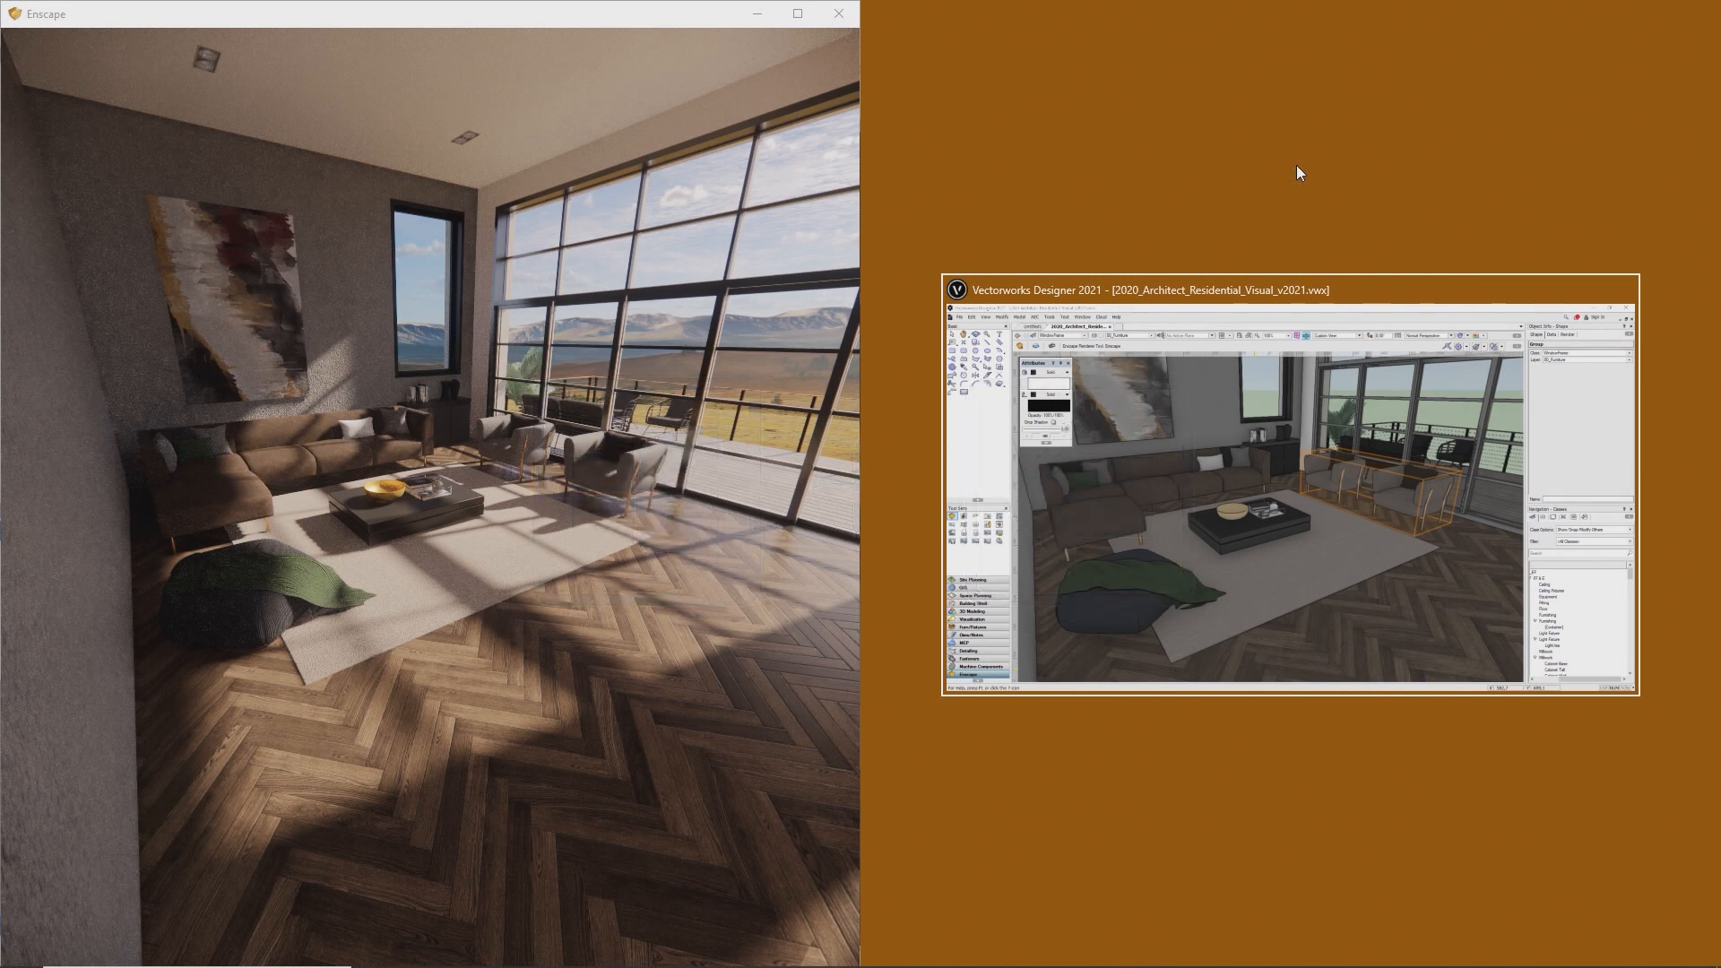
{"action": "left_click", "coordinate": [1279, 379]}
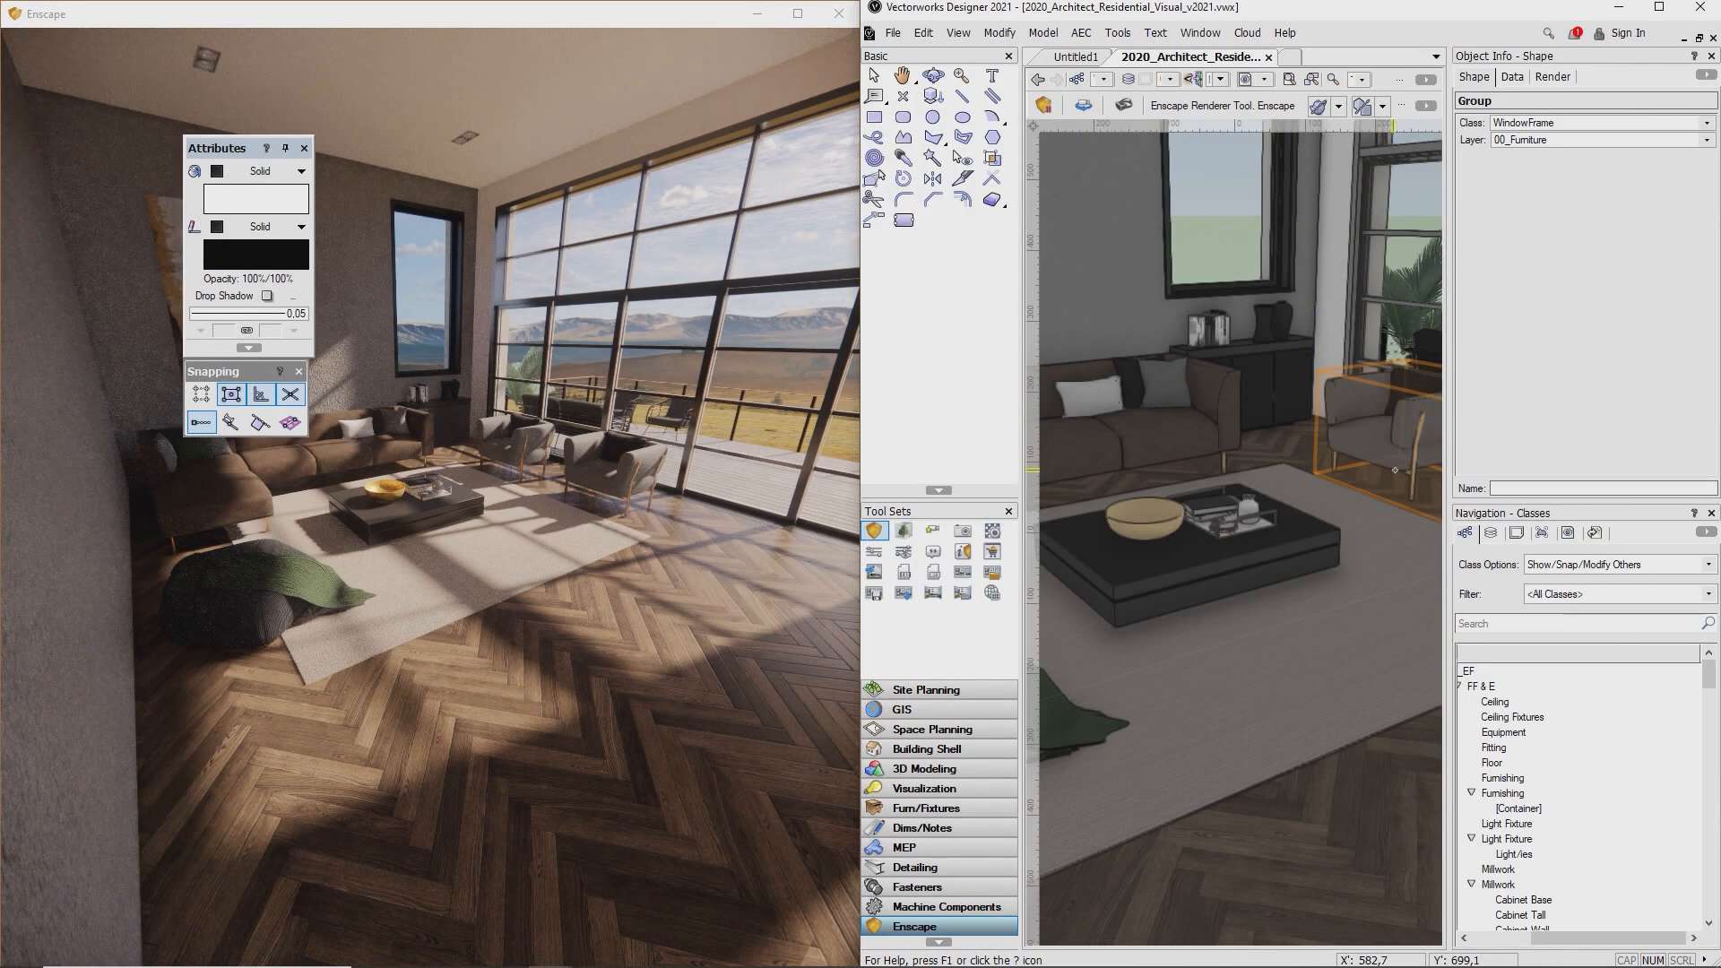
{"action": "left_click_drag", "start_coordinate": [1449, 497], "coordinate": [1665, 542]}
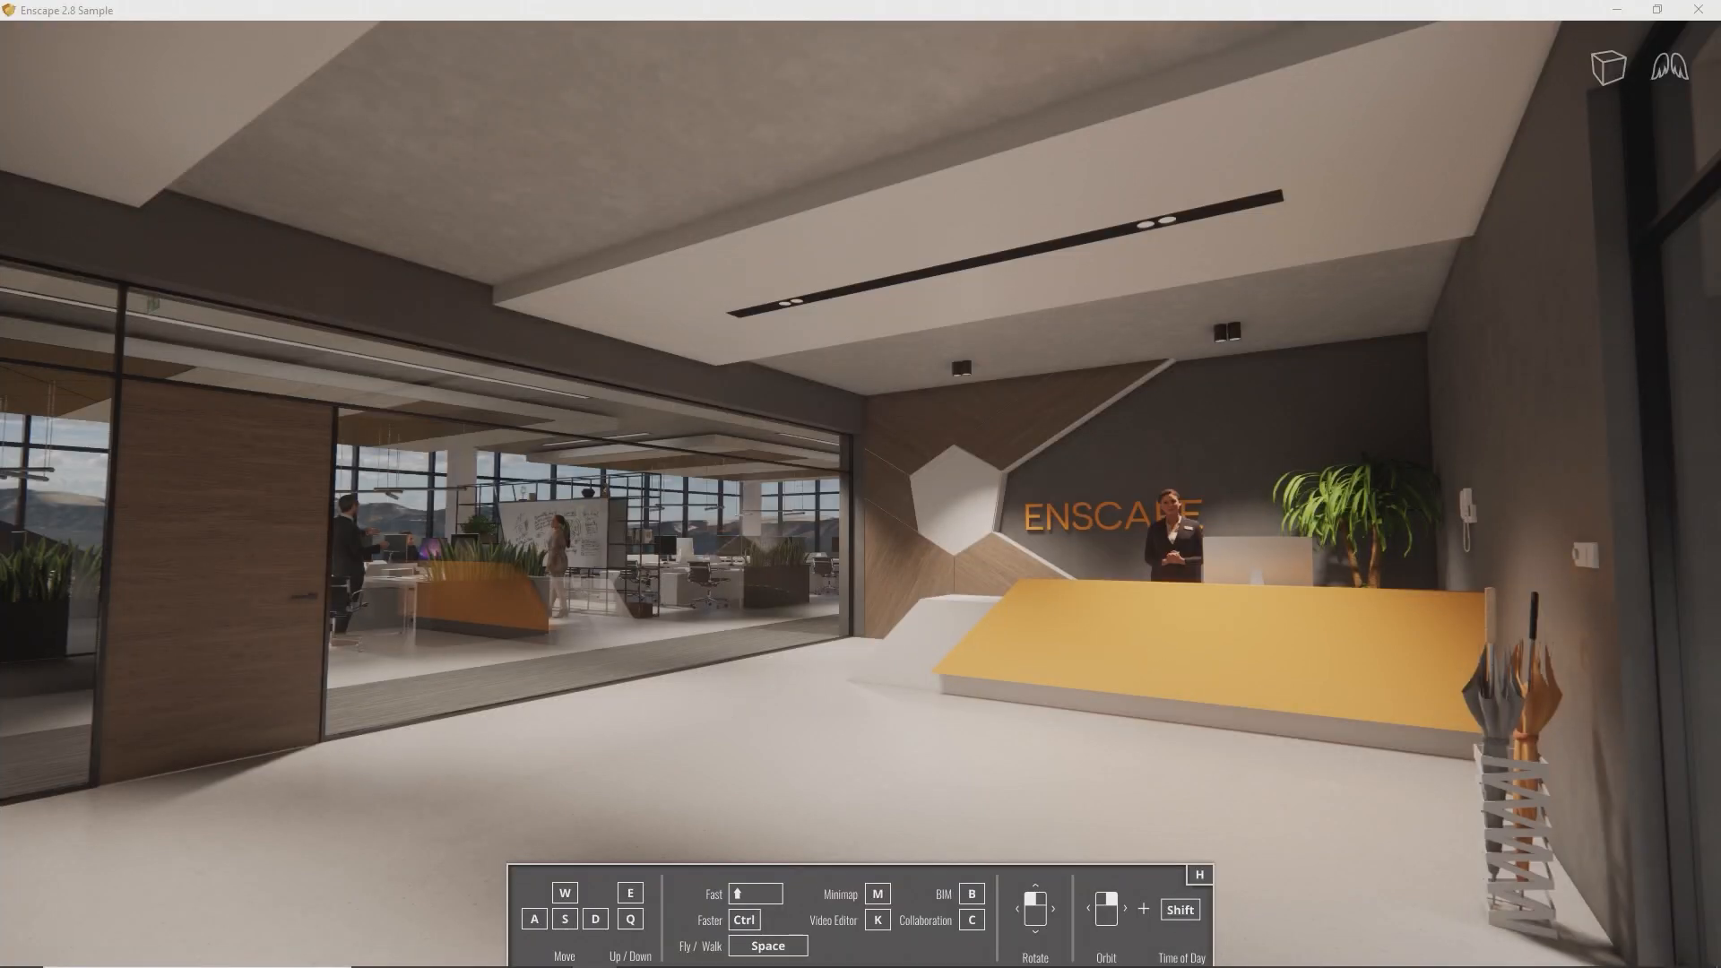
- Navigate the Enscape sample project from the reception lobby to the glass-walled open office, looking around along the way
{"action": "left_click_drag", "start_coordinate": [860, 484], "coordinate": [482, 470]}
{"action": "key", "text": "w"}
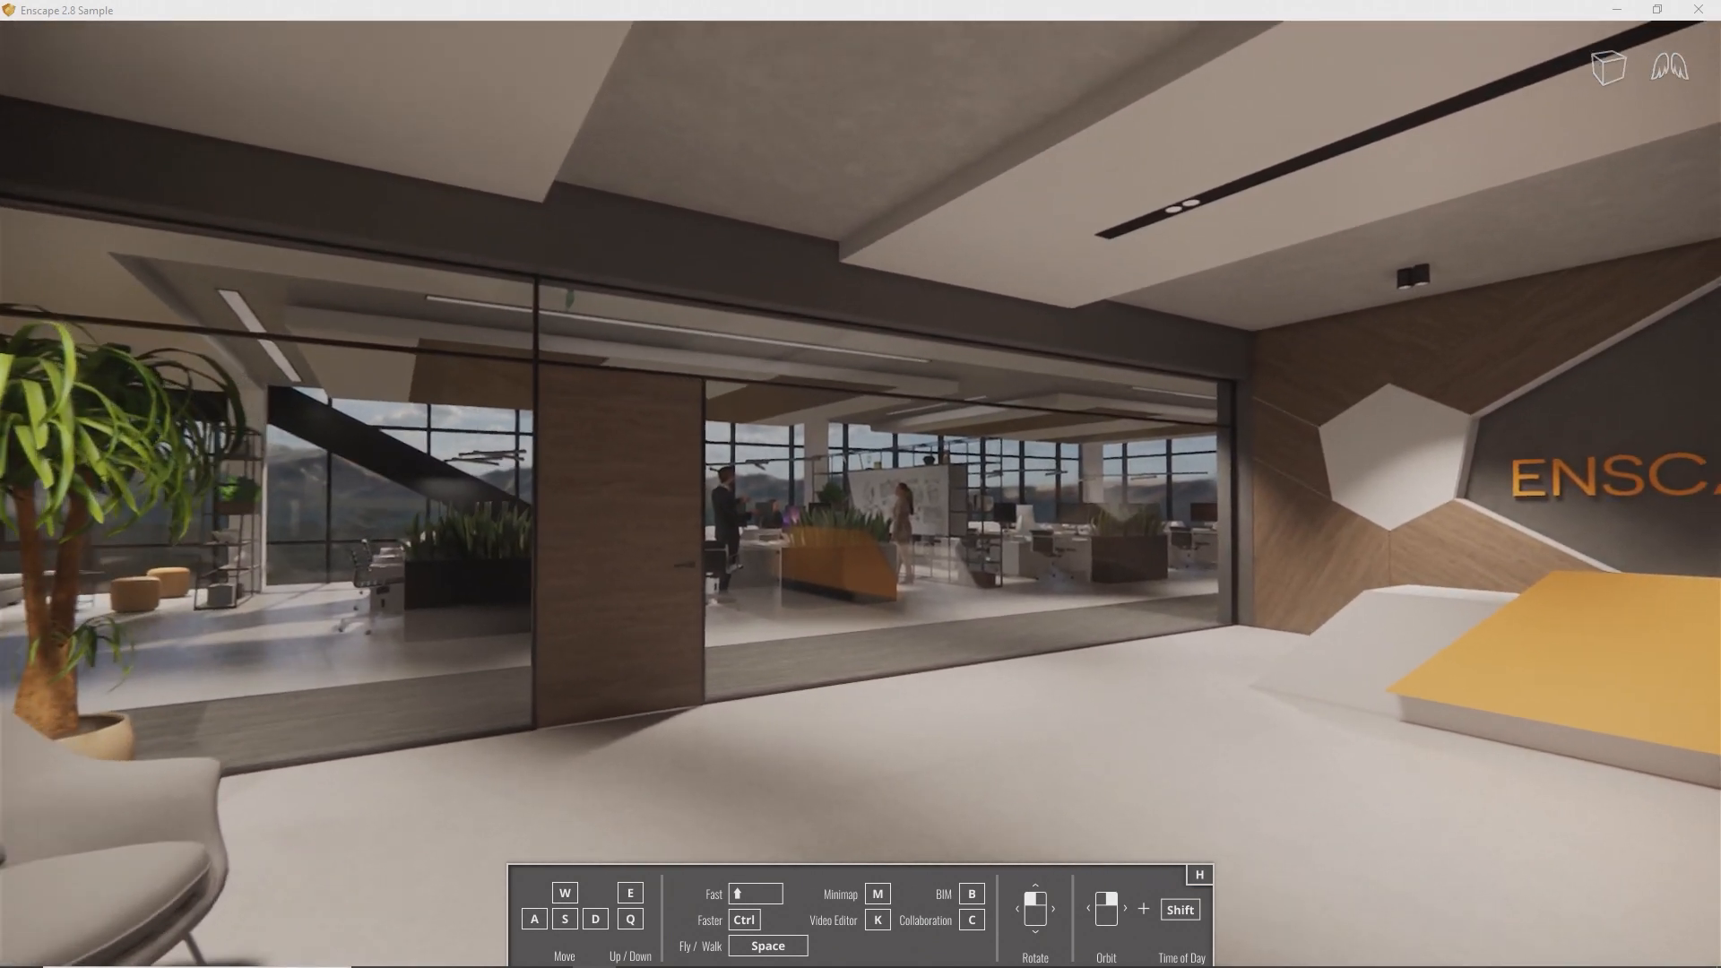
{"action": "key", "text": "w"}
{"action": "left_click_drag", "start_coordinate": [860, 484], "coordinate": [677, 484]}
{"action": "key", "text": "w"}
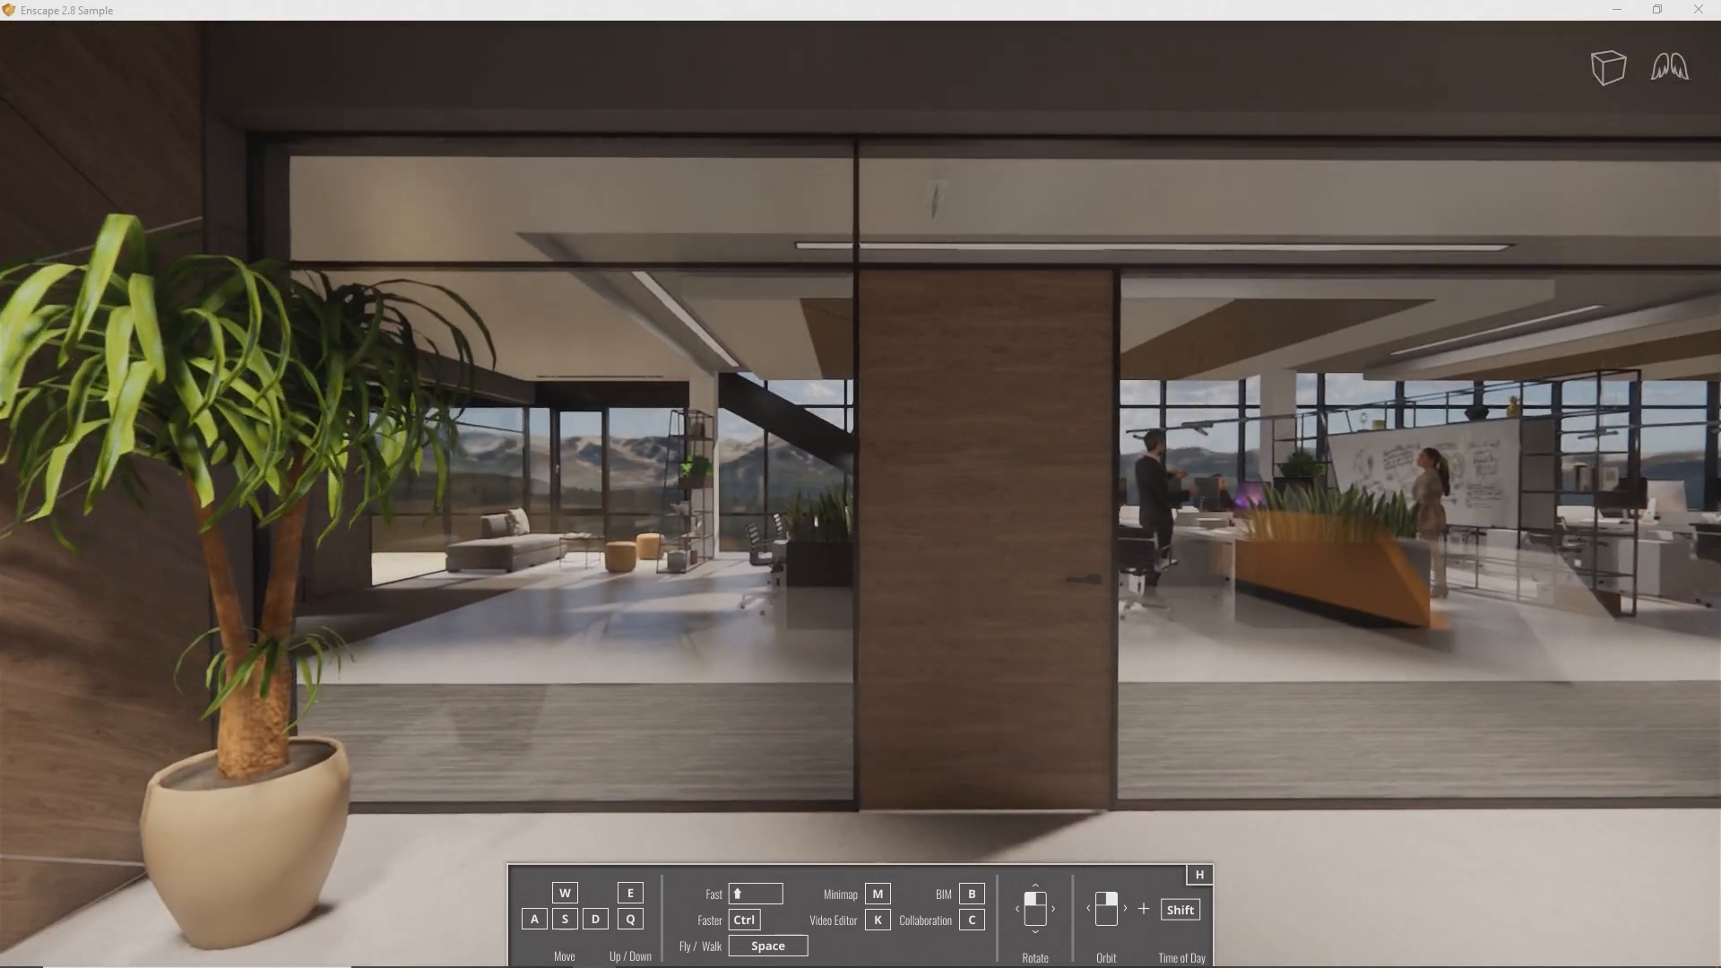
{"action": "key", "text": "w"}
{"action": "left_click_drag", "start_coordinate": [860, 484], "coordinate": [958, 484]}
{"action": "key", "text": "w"}
{"action": "key", "text": "s"}
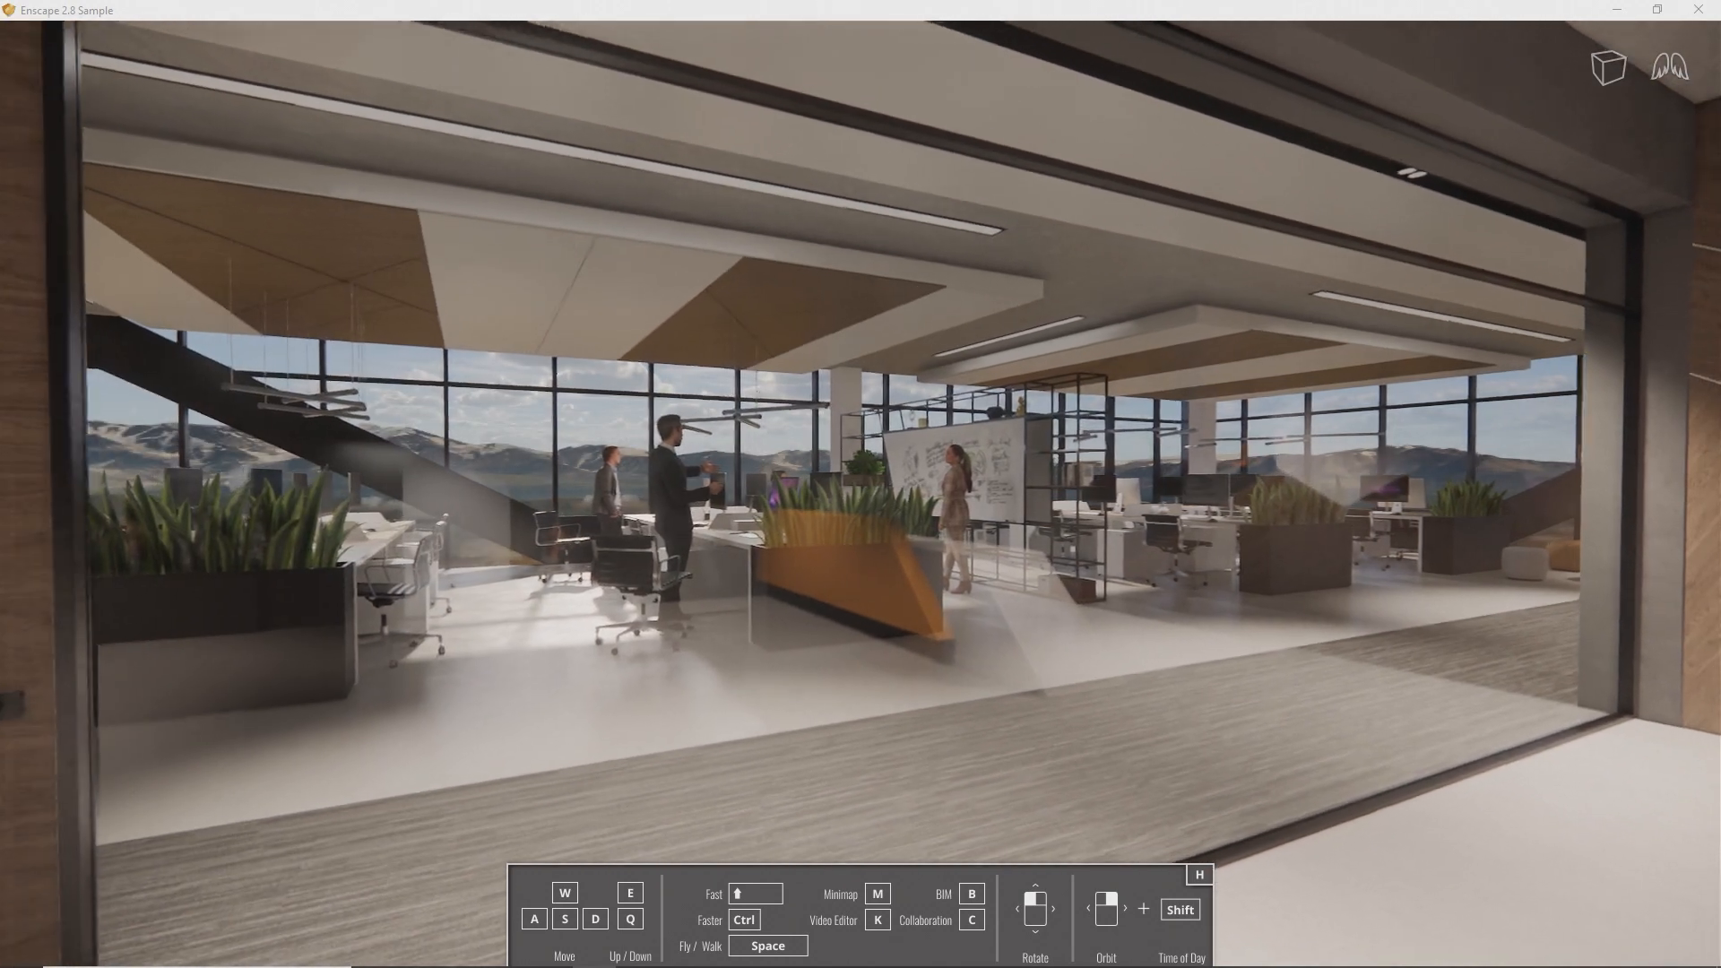
{"action": "key", "text": "s"}
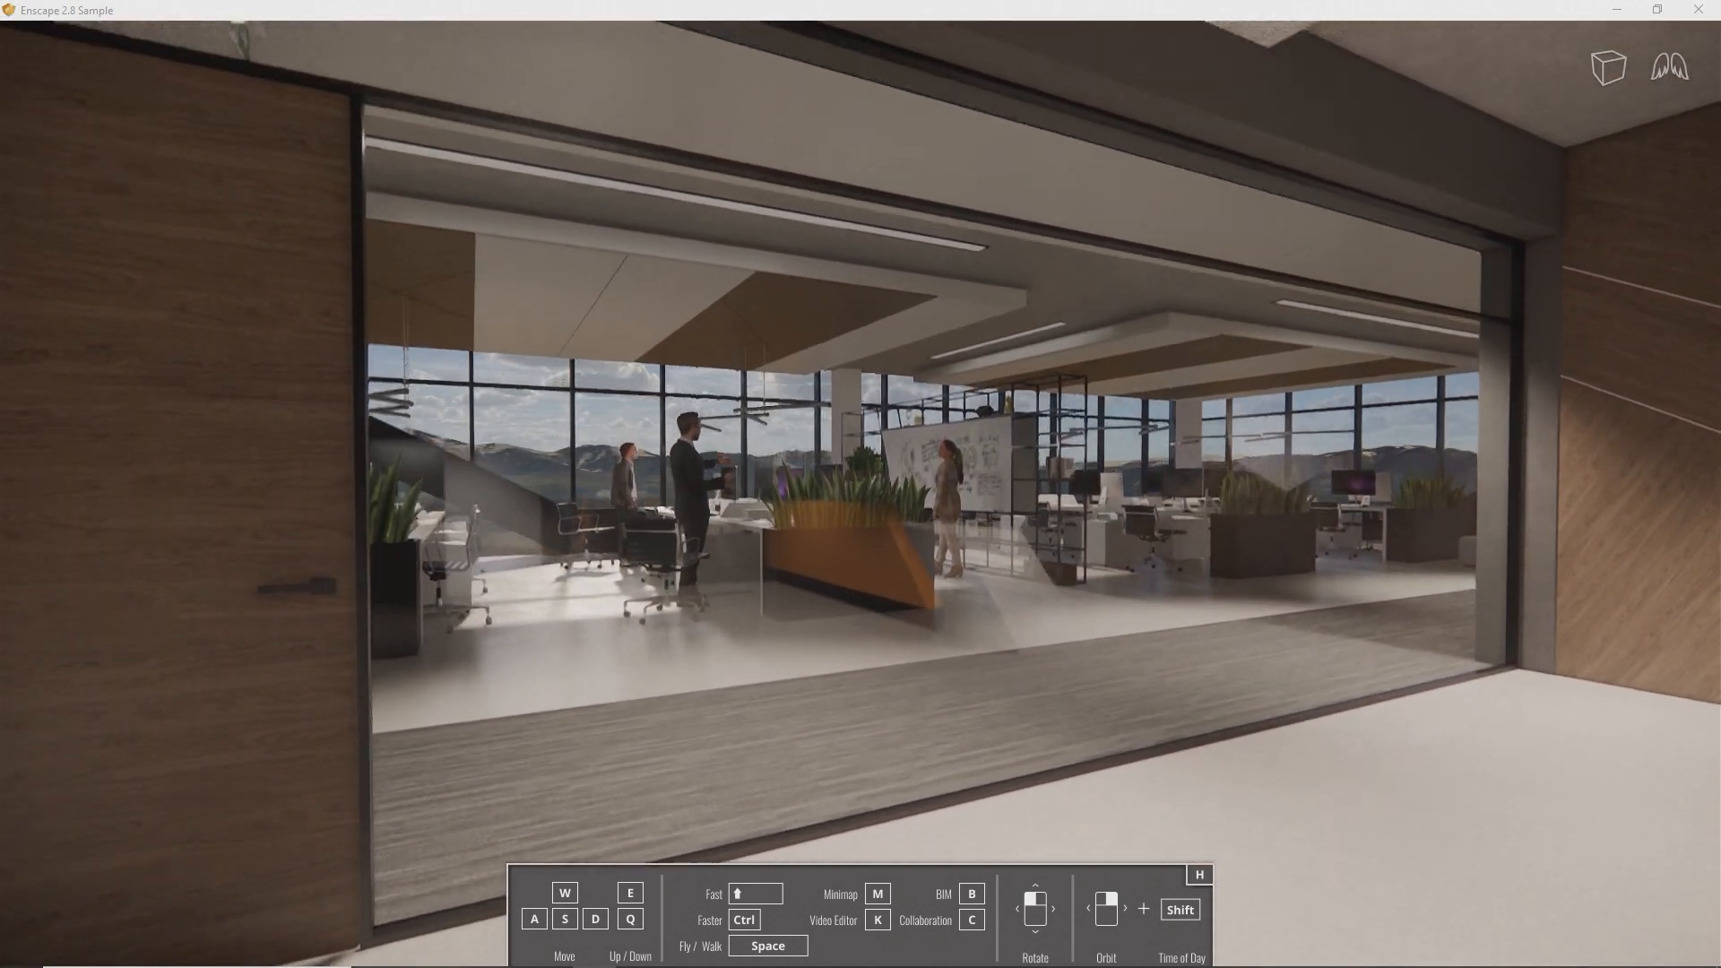
{"action": "left_click_drag", "start_coordinate": [860, 484], "coordinate": [860, 448]}
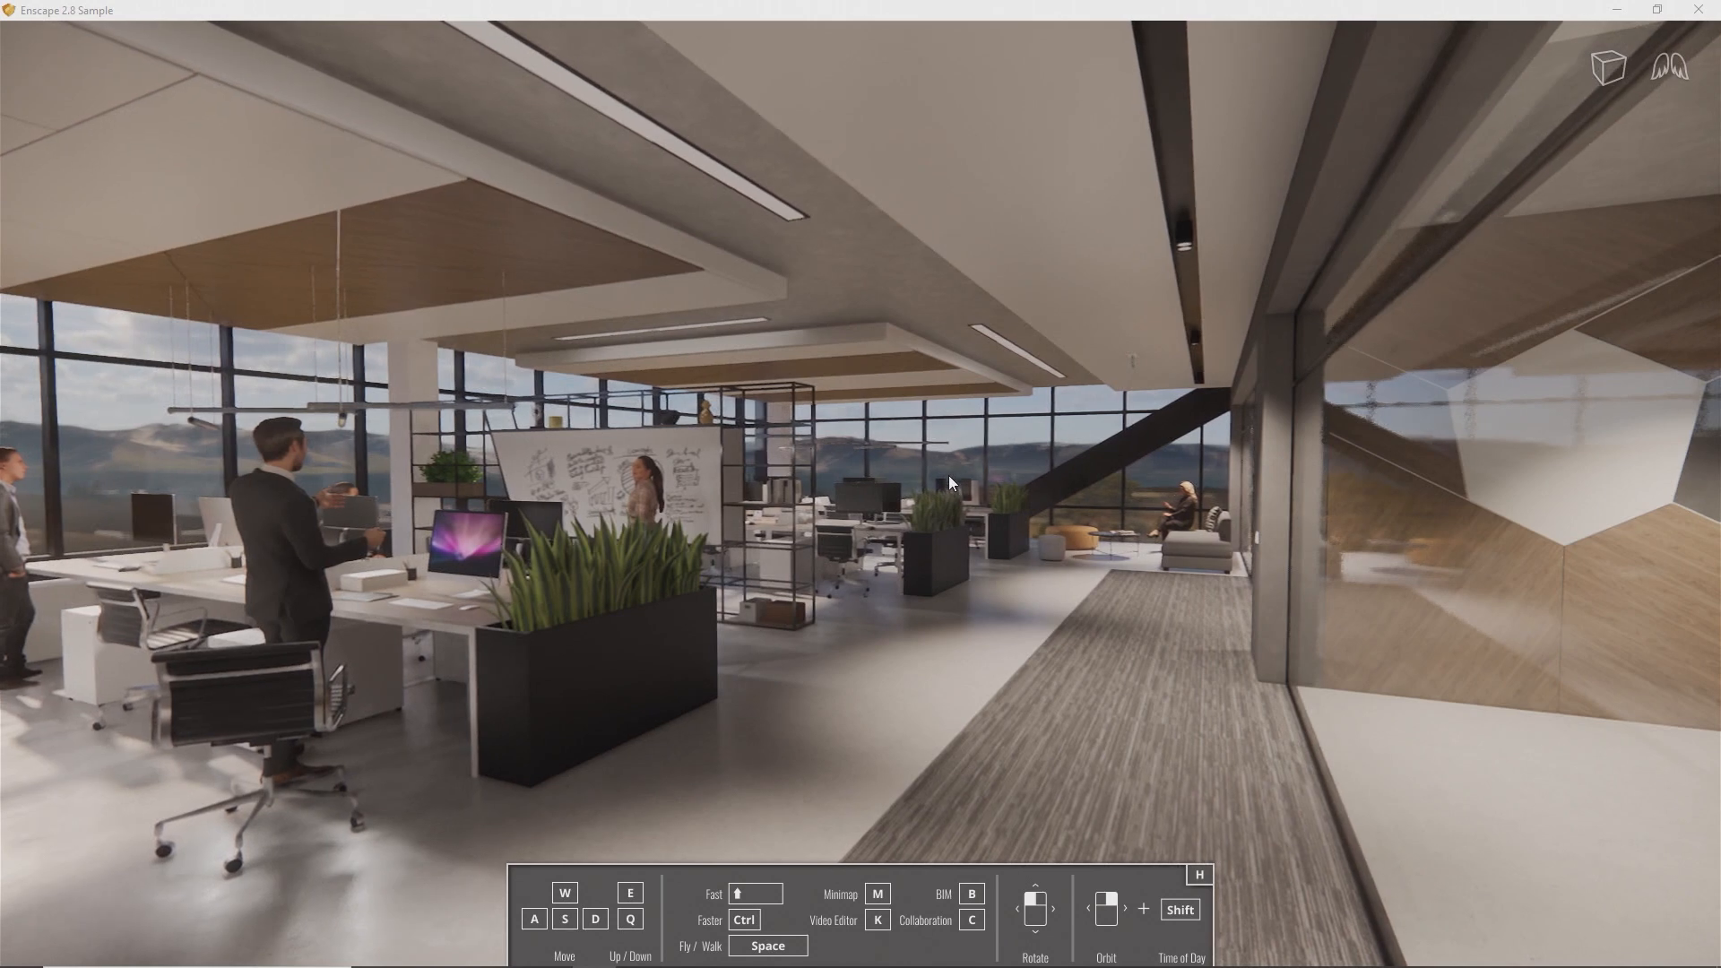
- Jump across the open office to the planter near the seating area and orbit the view around it
{"action": "right_click", "coordinate": [1020, 536]}
{"action": "right_click", "coordinate": [1020, 536]}
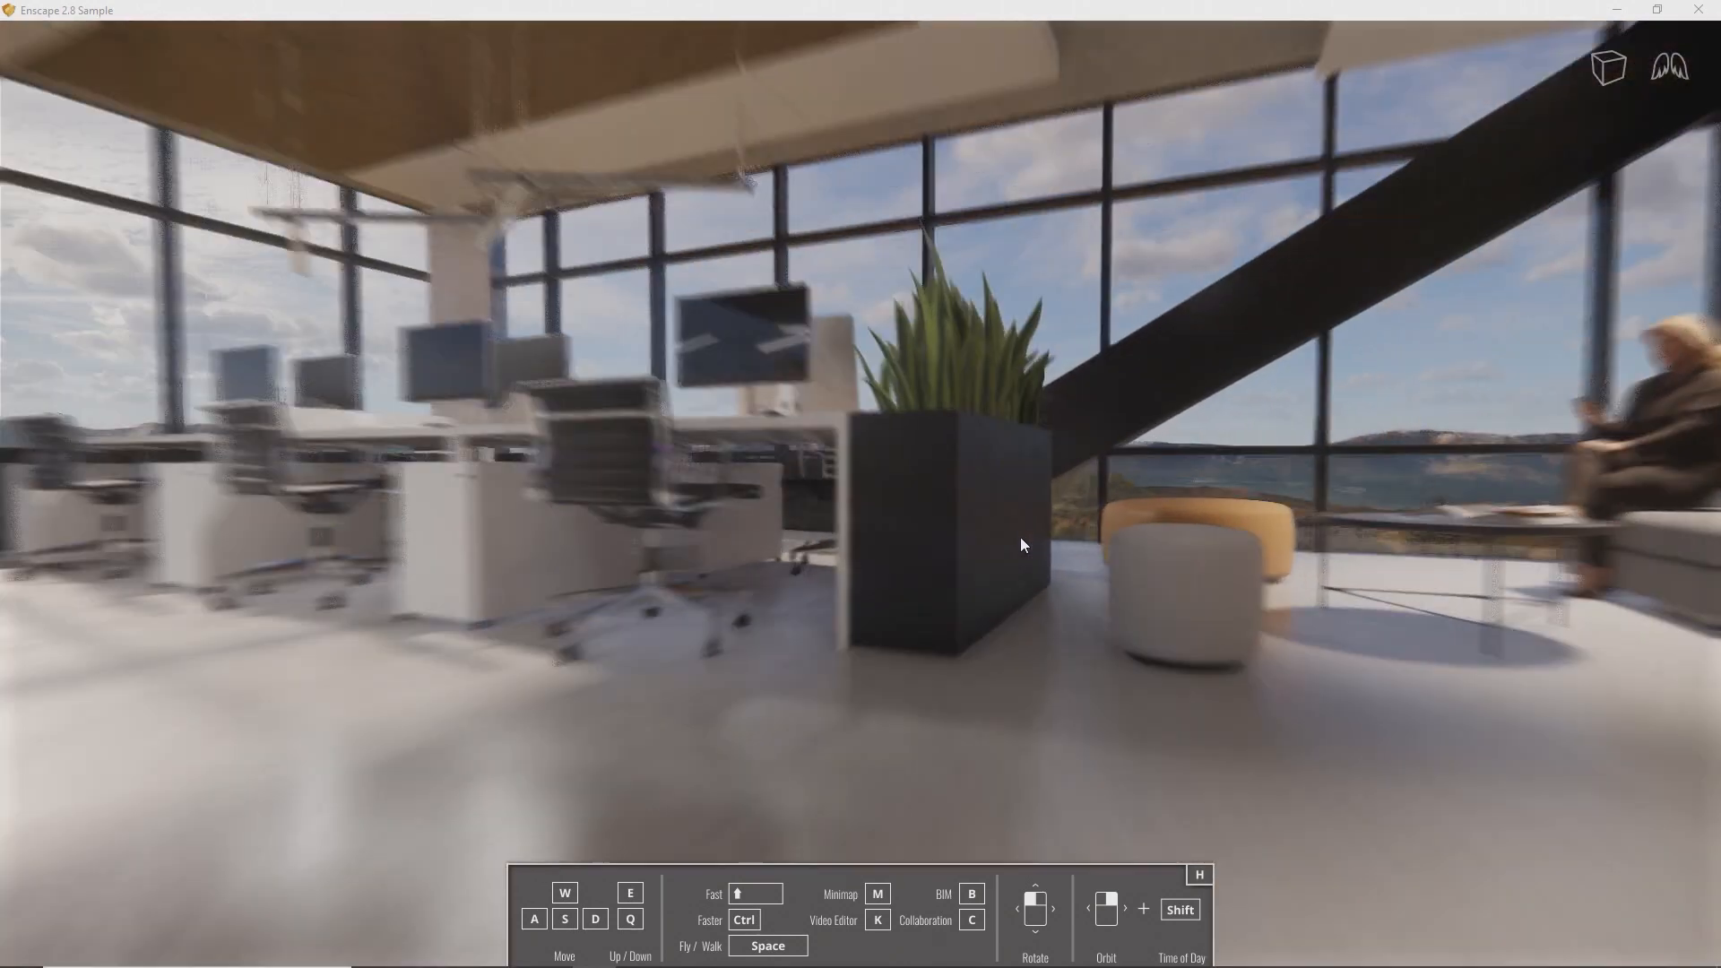
{"action": "left_click_drag", "start_coordinate": [1020, 536], "coordinate": [1210, 538]}
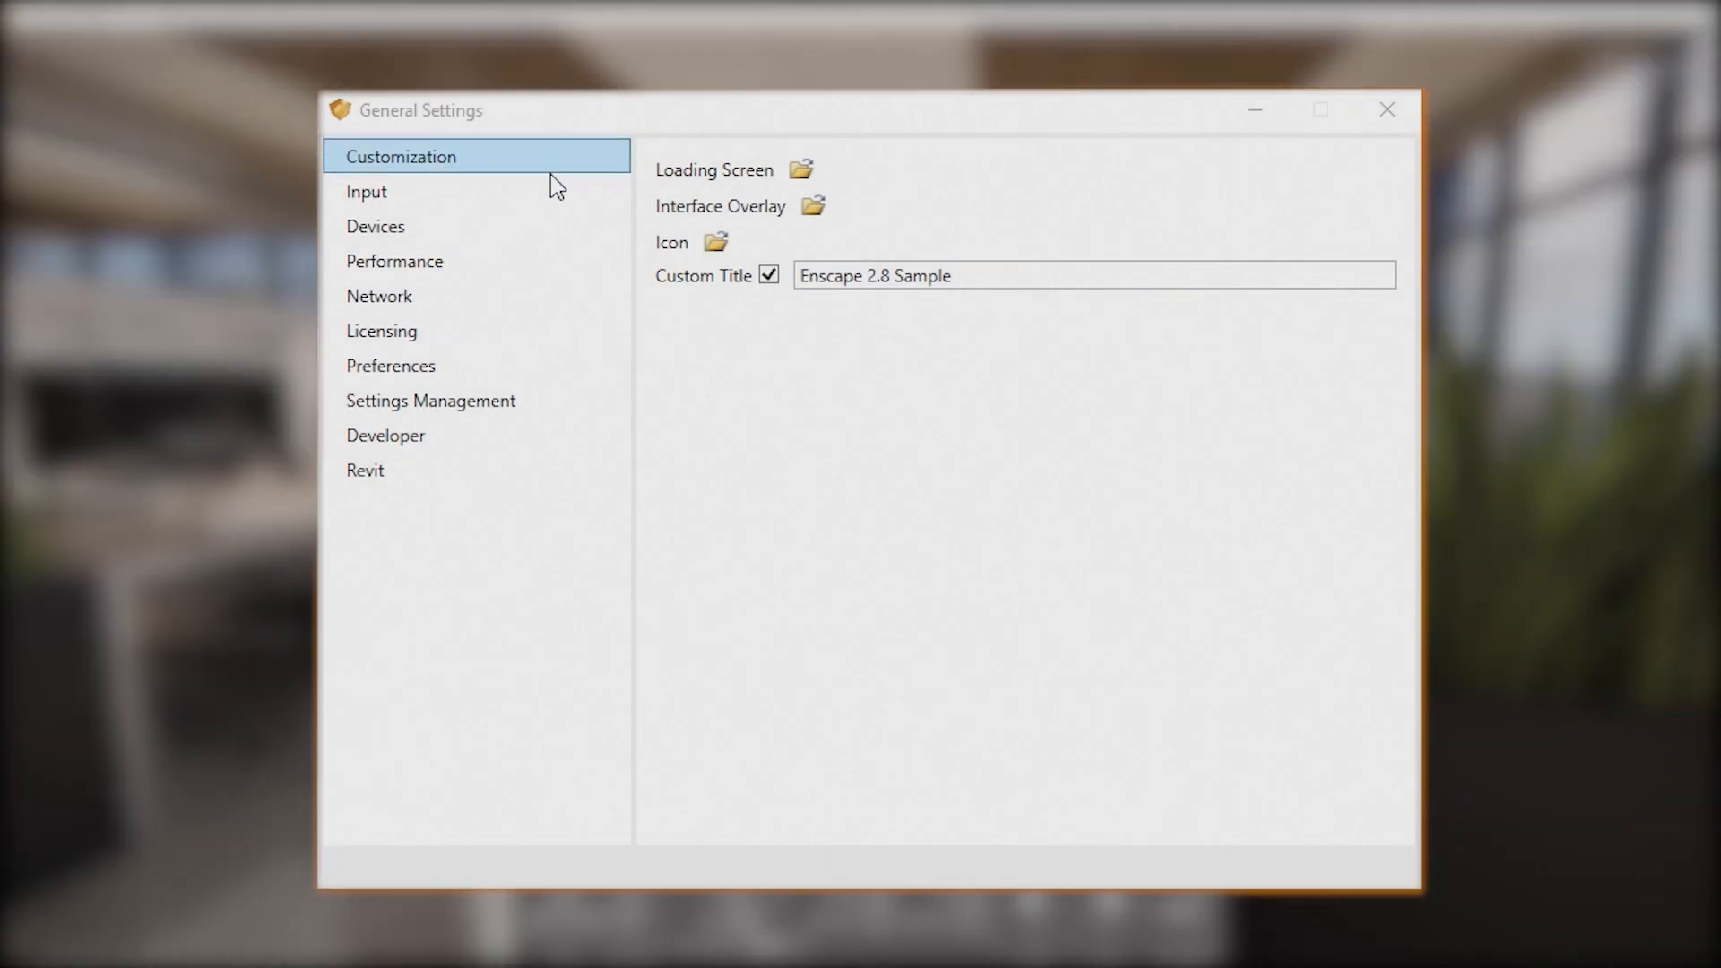
- Reduce the camera's Movement Speed in the input section of the General Settings
{"action": "left_click", "coordinate": [546, 189]}
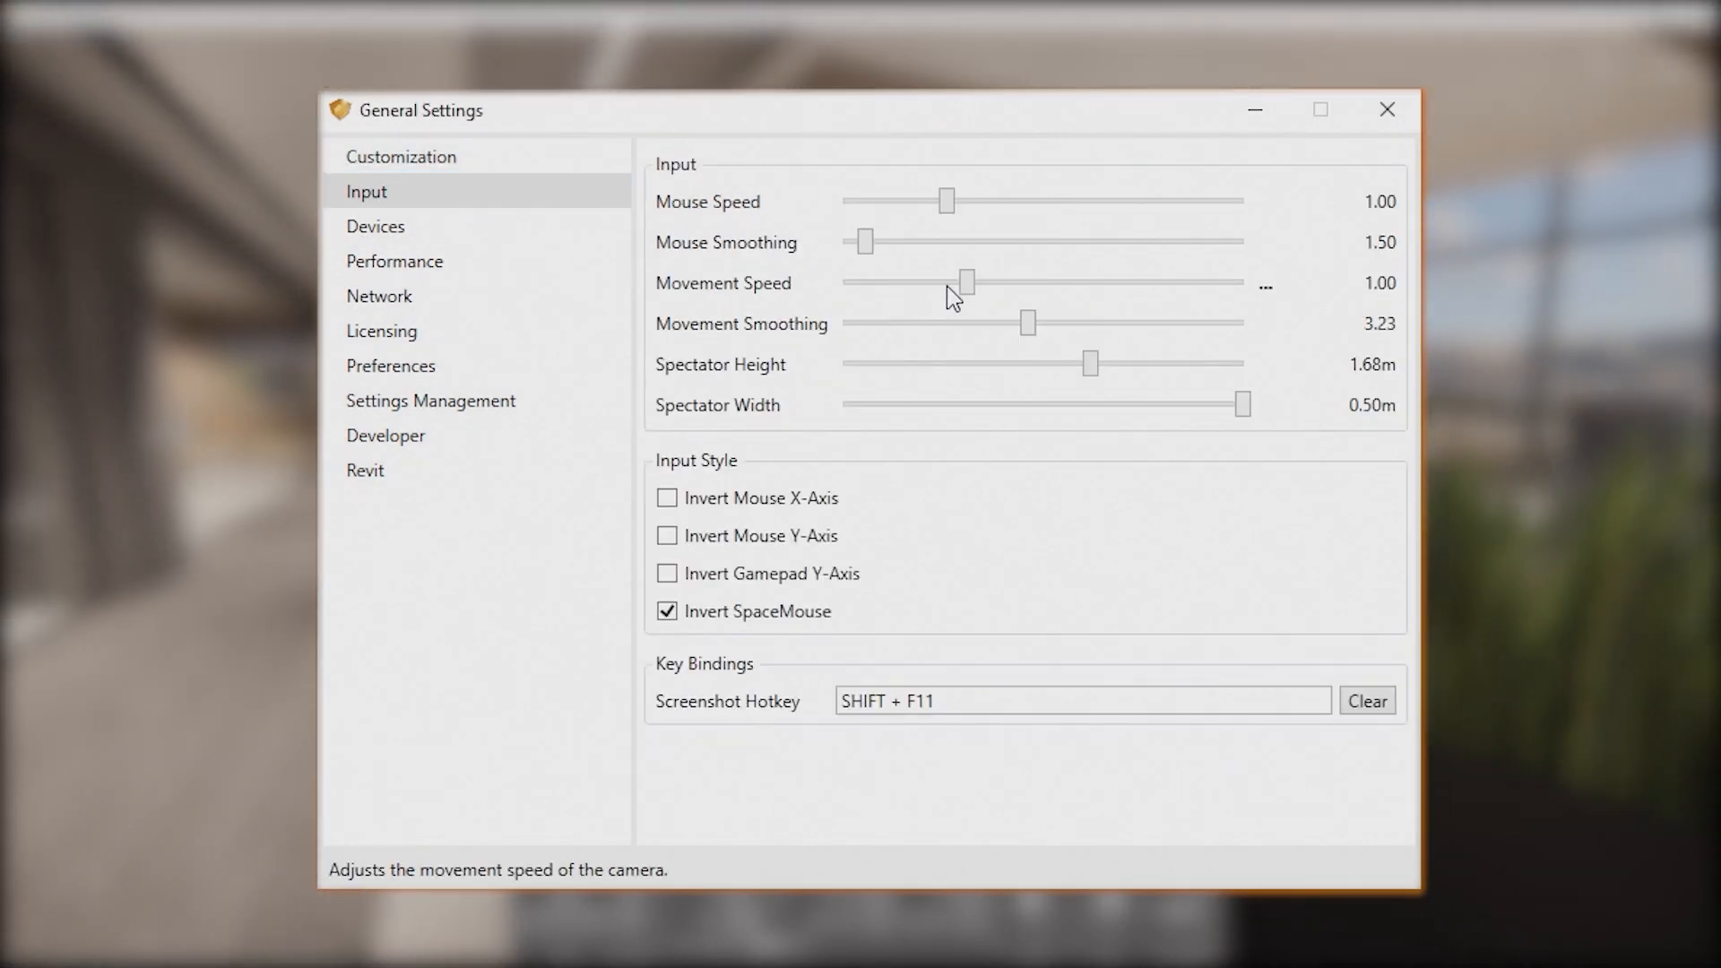
{"action": "left_click_drag", "start_coordinate": [975, 285], "coordinate": [877, 287]}
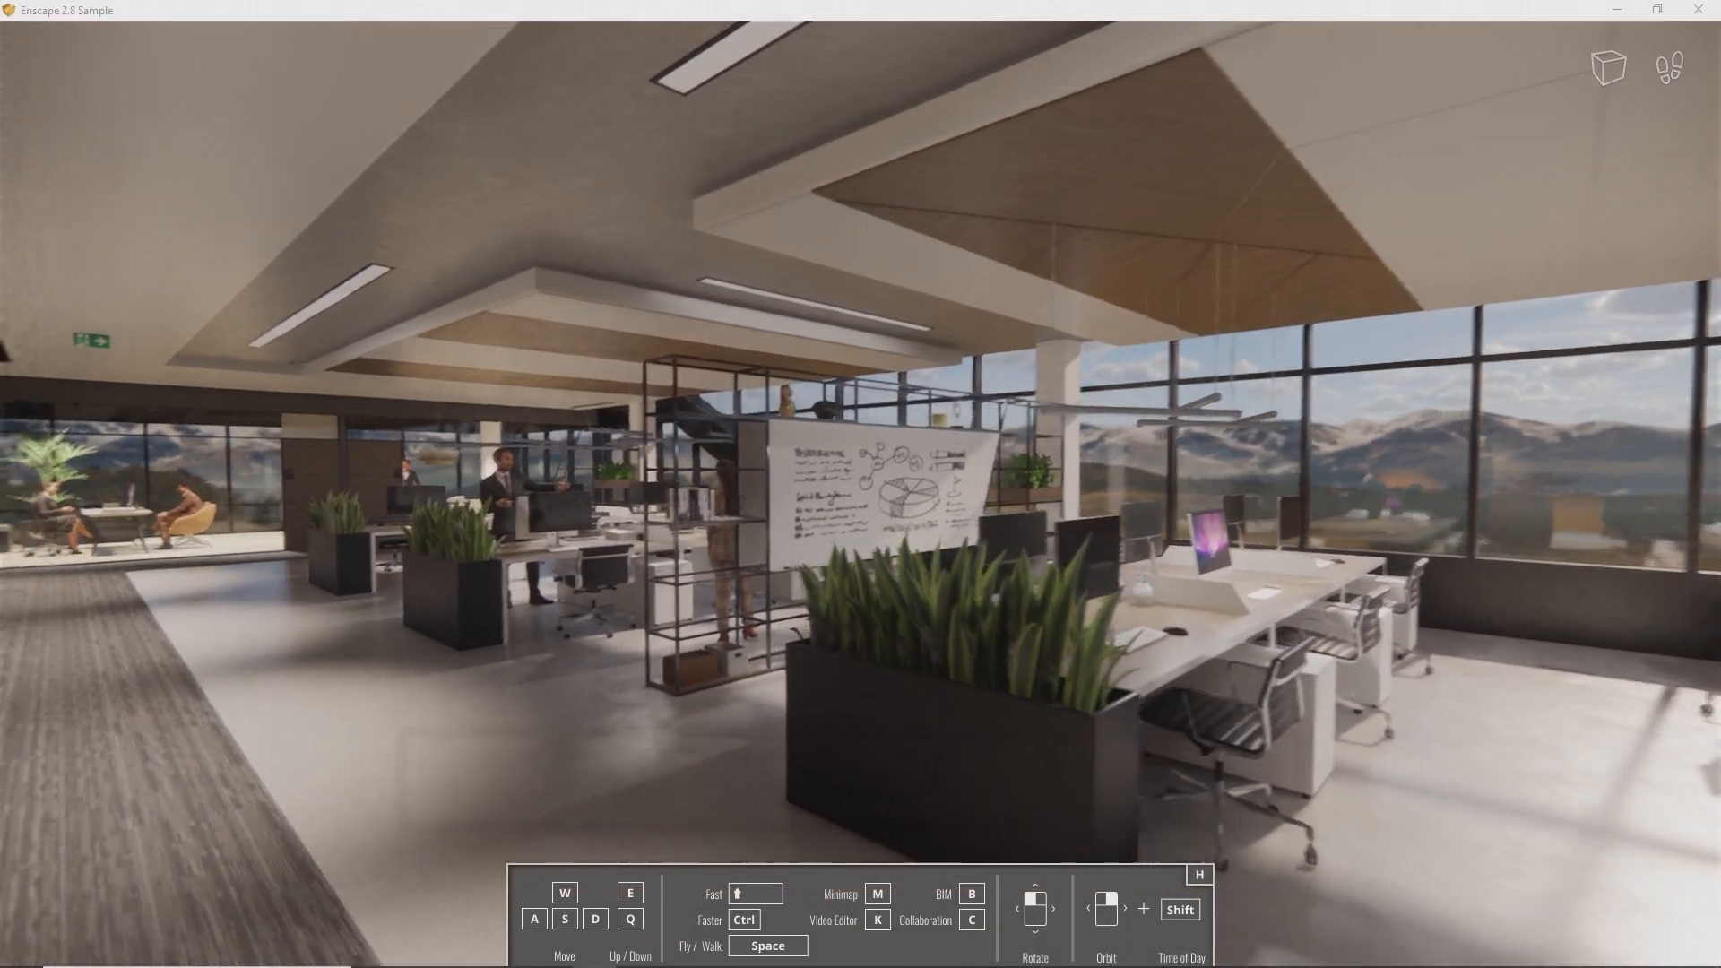
- Toggle between fly and walk modes while moving through the open office into the dining area with the orange wall
{"action": "key", "text": "space"}
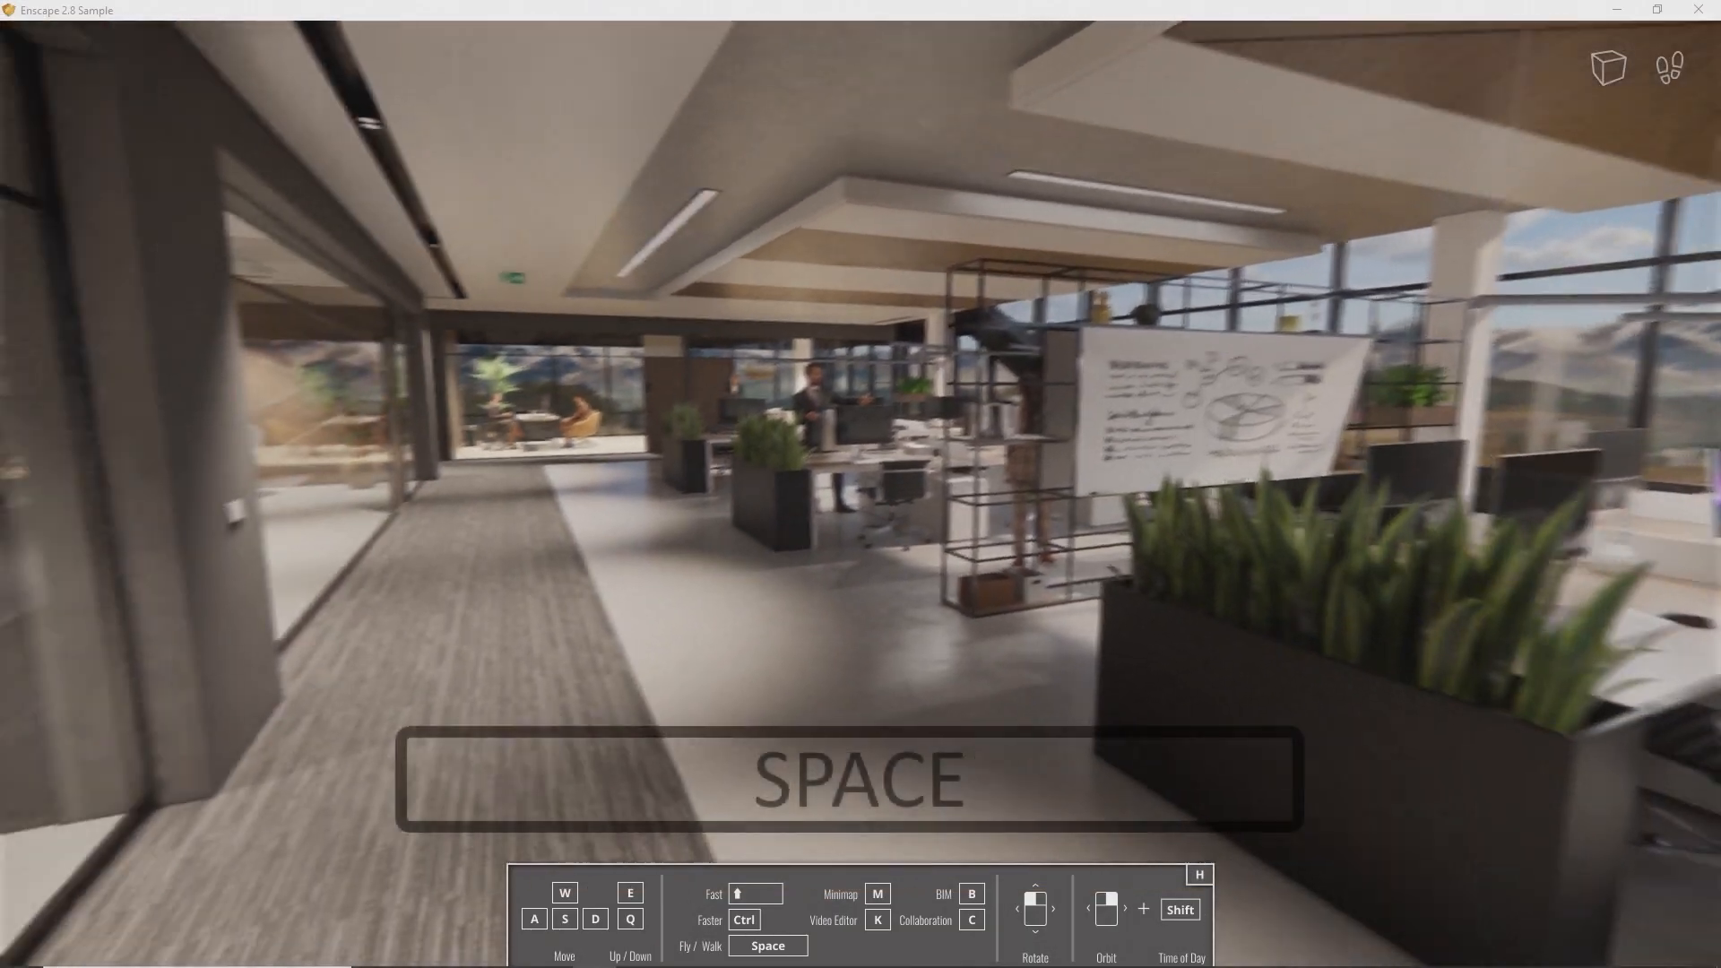
{"action": "key", "text": "w"}
{"action": "key", "text": "space"}
{"action": "key", "text": "space"}
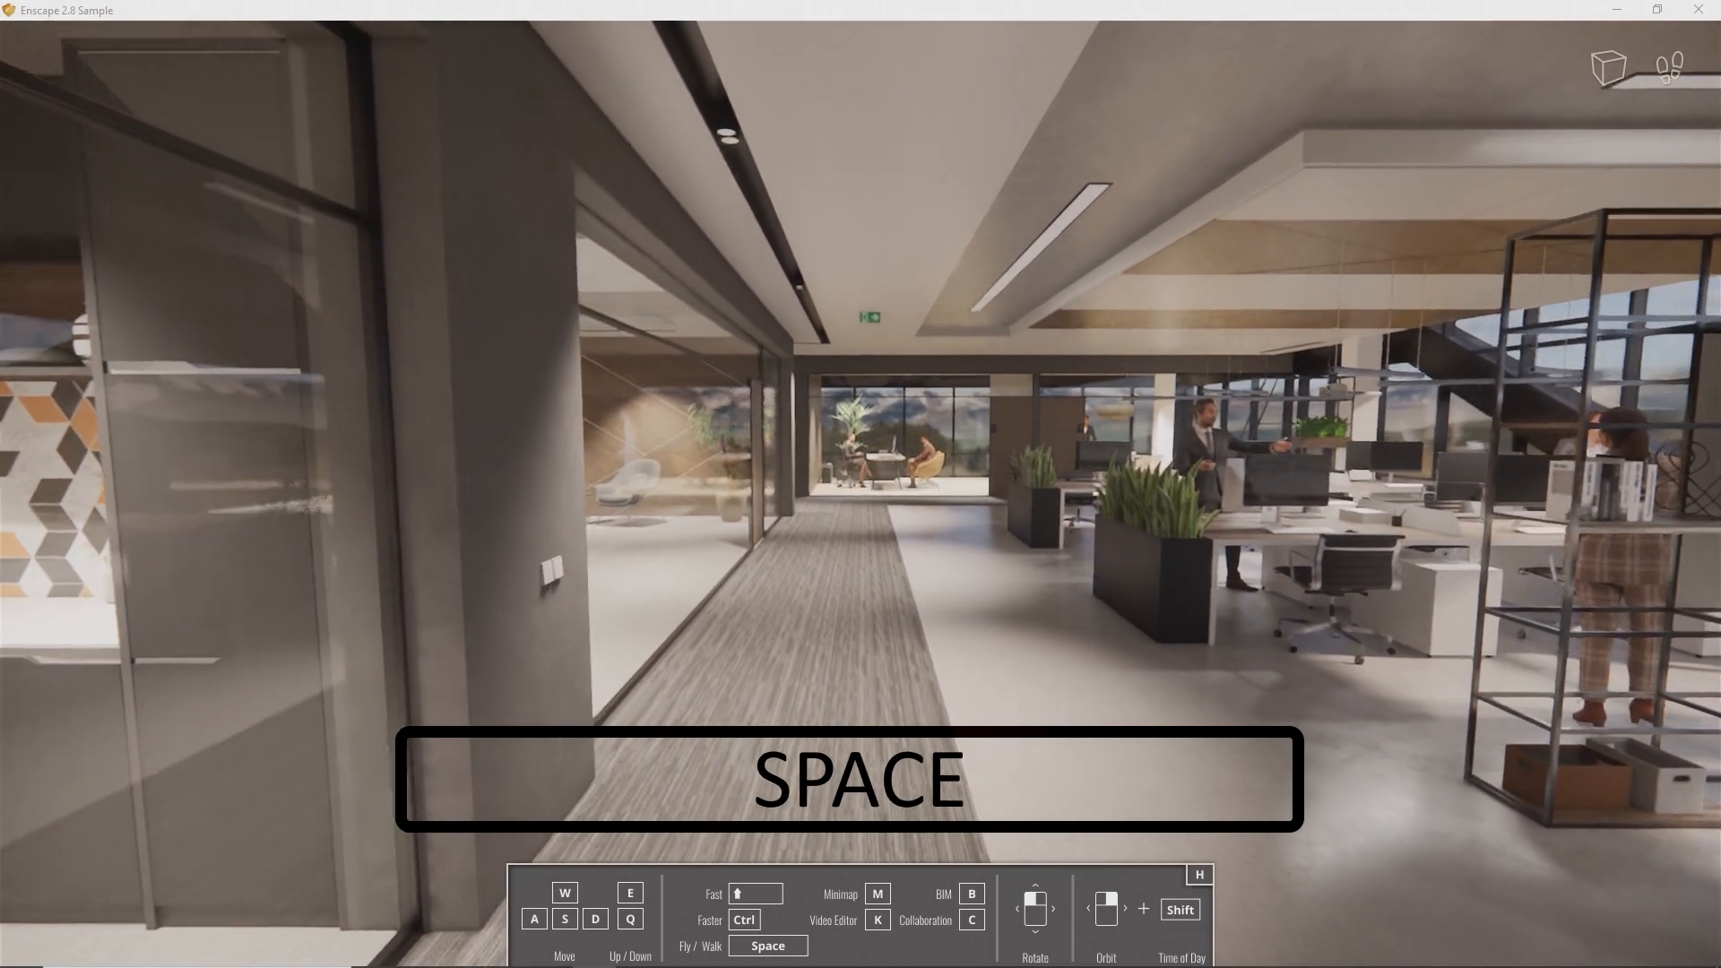
{"action": "key", "text": "w"}
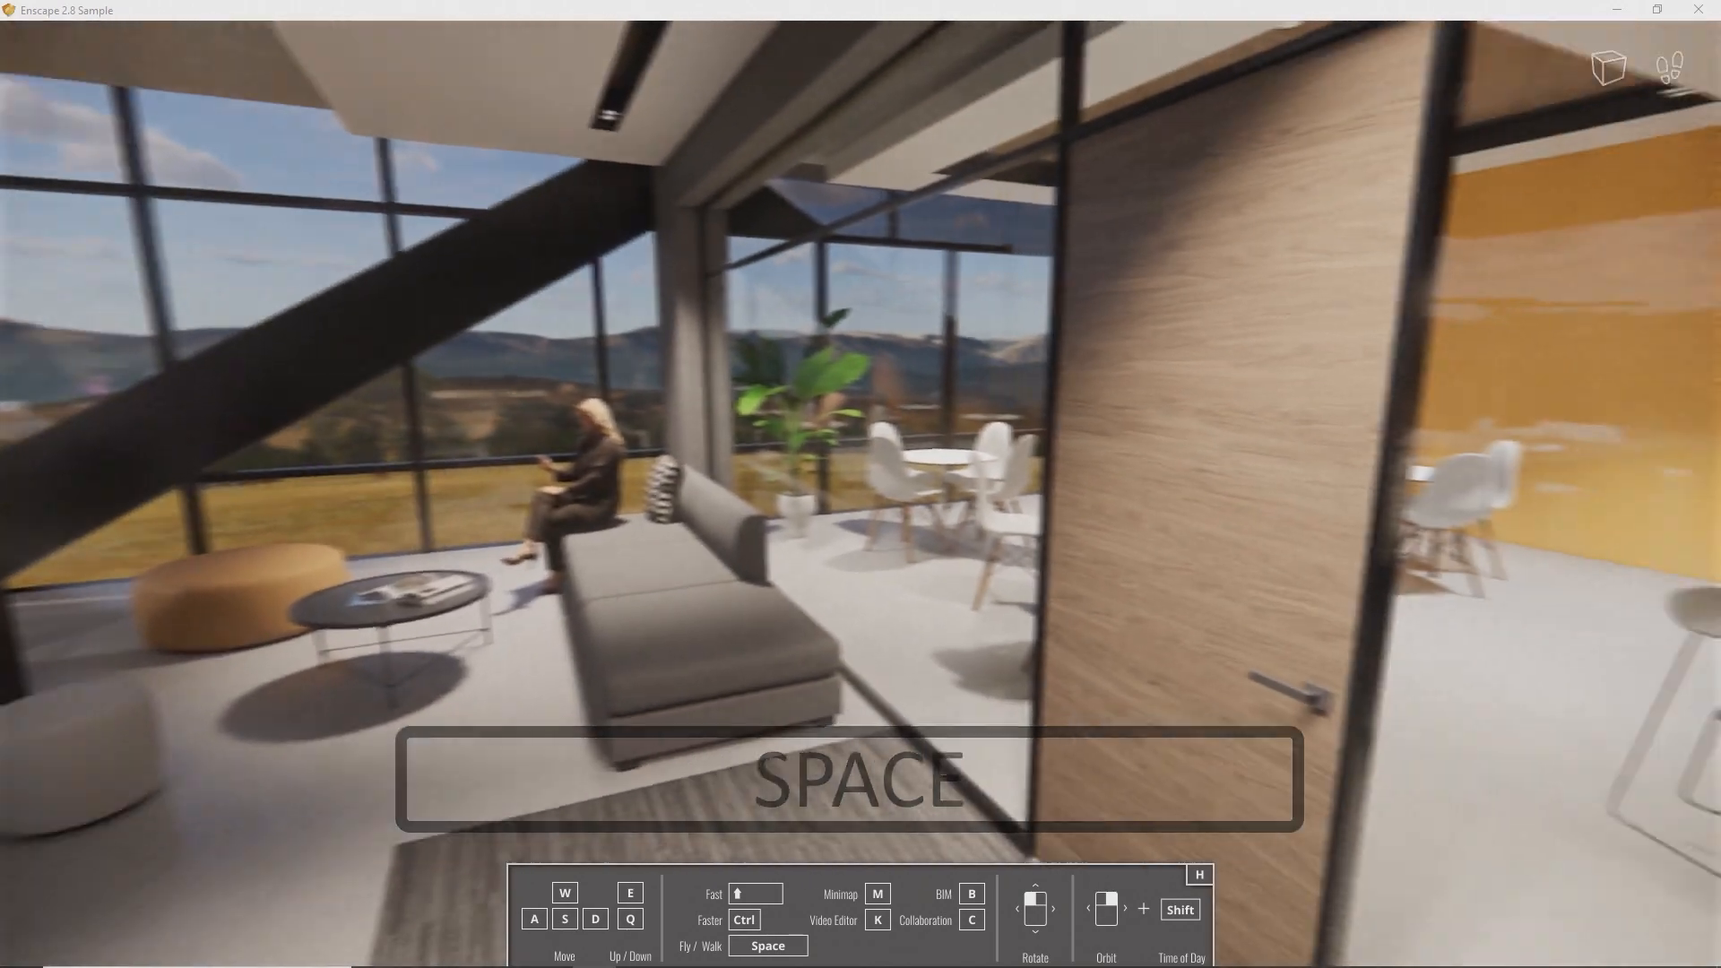
{"action": "key", "text": "w"}
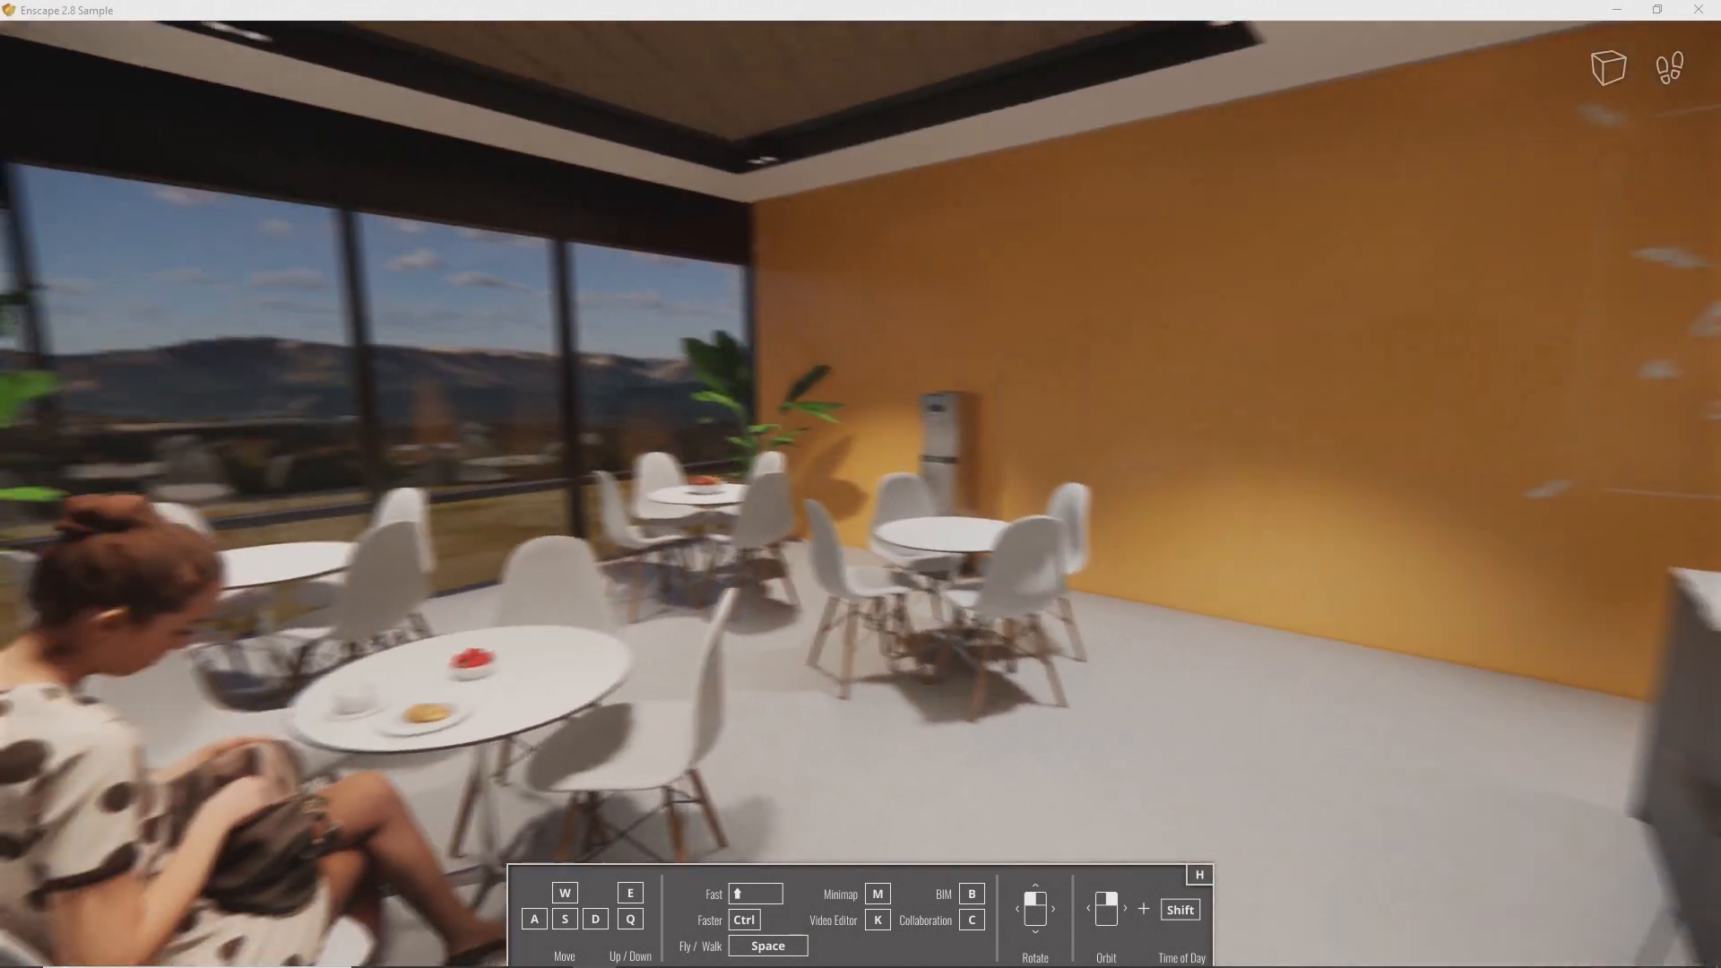
- Look around the dining area with the orange wall and move backwards through it
{"action": "left_click_drag", "start_coordinate": [860, 484], "coordinate": [224, 484]}
{"action": "key", "text": "s"}
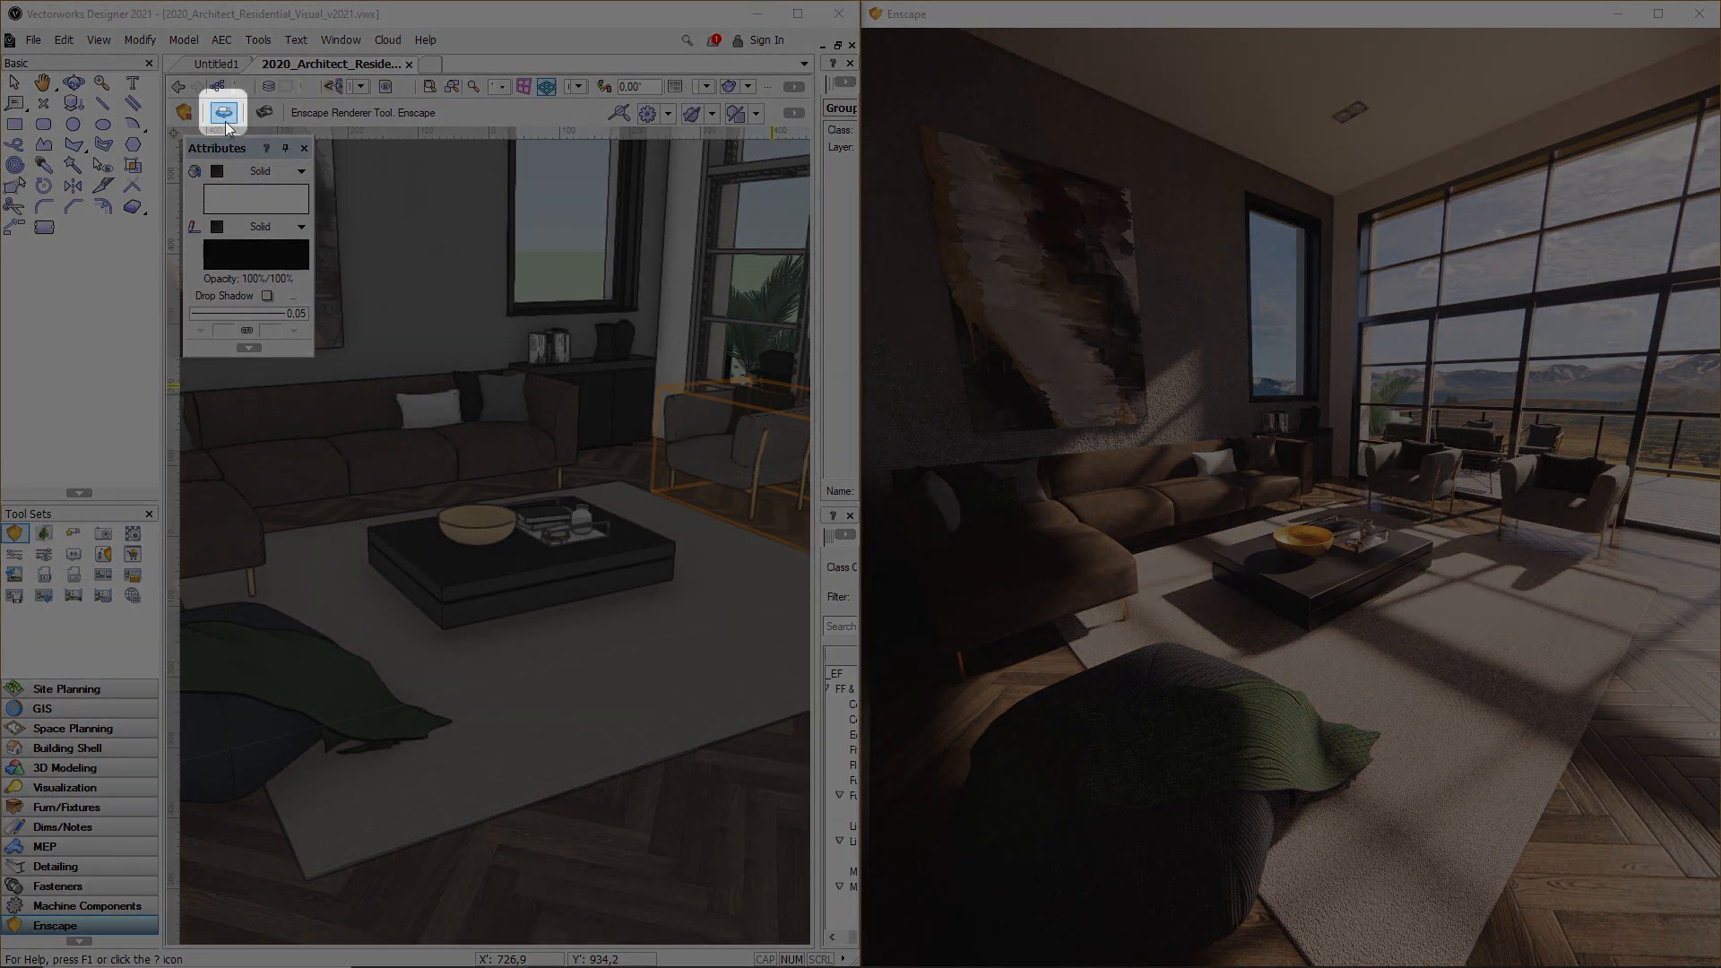
- Turn on the synchronization mode of the Enscape Renderer Tool and reorient the Vectorworks view of the living room
{"action": "left_click", "coordinate": [226, 122]}
{"action": "middle_click_drag", "start_coordinate": [645, 490], "coordinate": [554, 499], "text": "ctrl"}
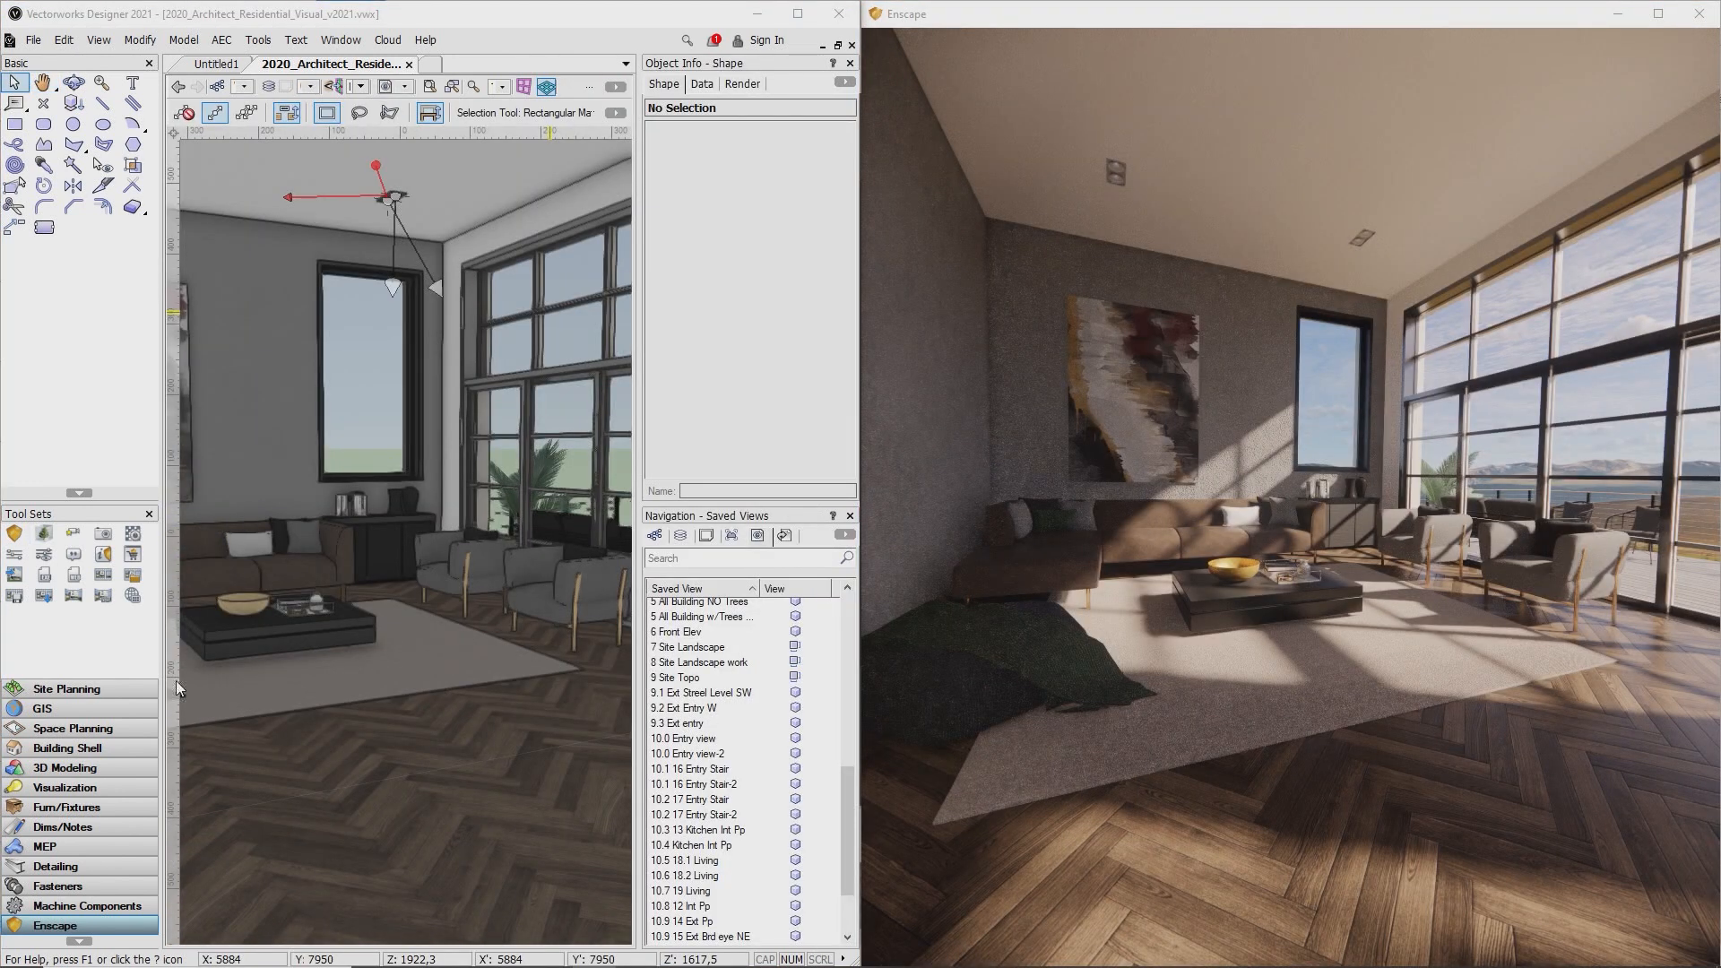
- Show the saved views 10.3 13 Kitchen Int Pp and 10.5 18.1 Living in the render using the Manage Views Tool
{"action": "left_click", "coordinate": [73, 533]}
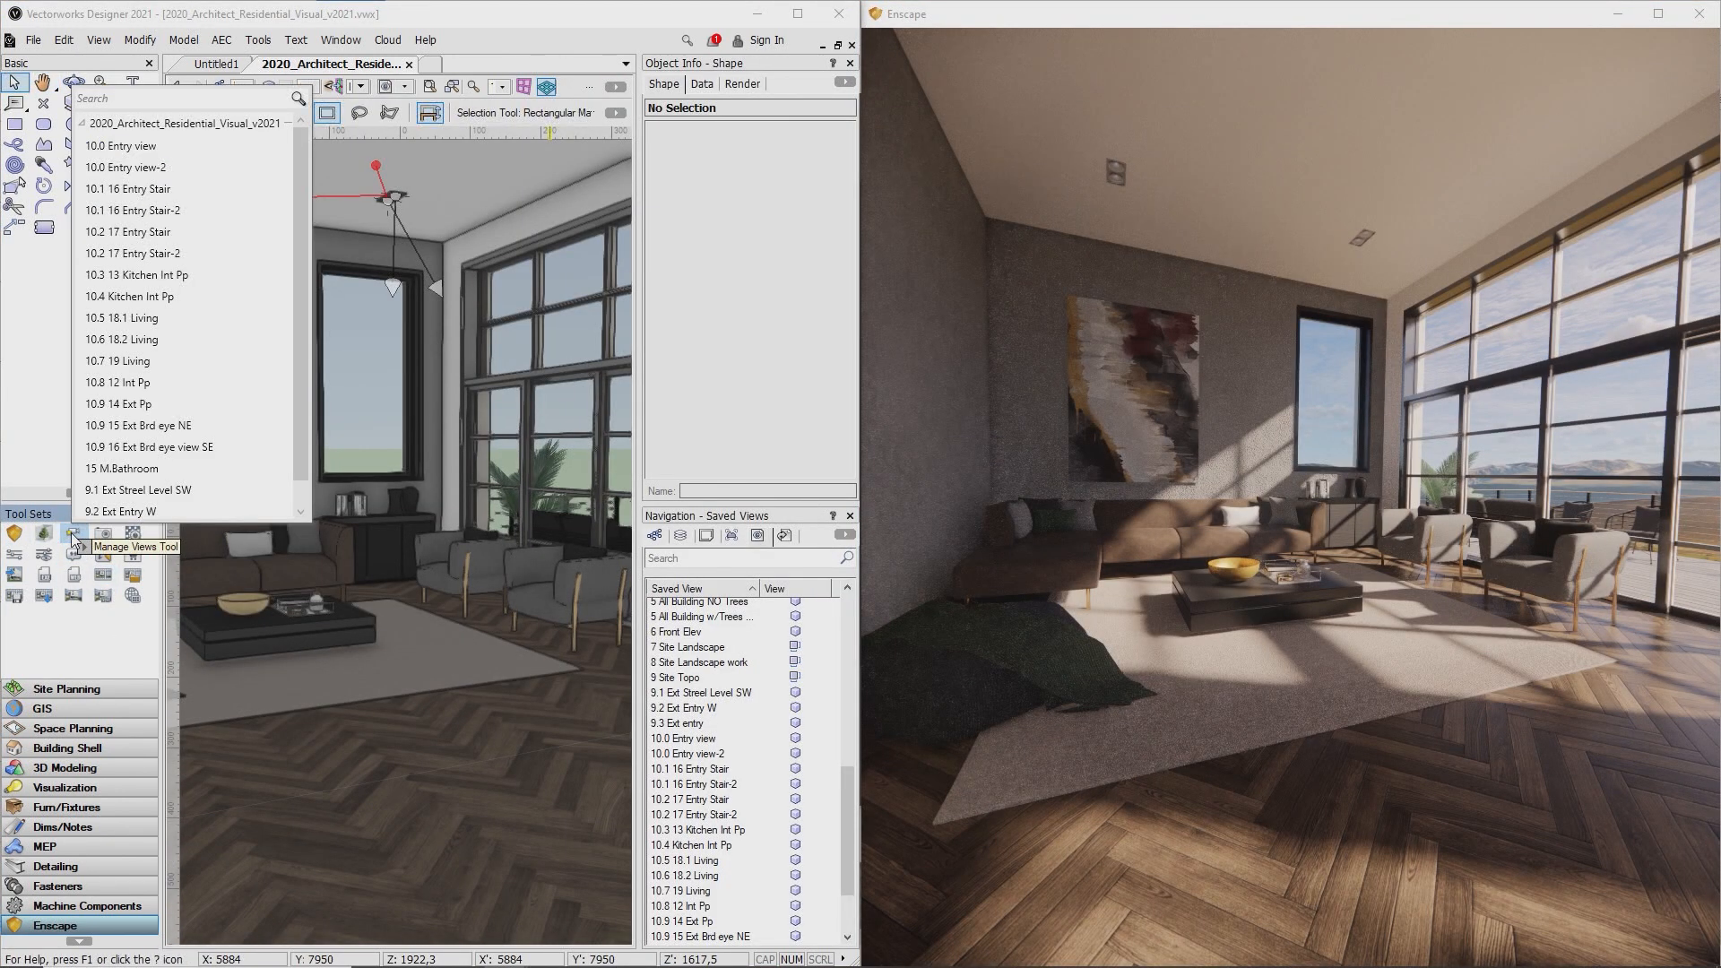
{"action": "left_click", "coordinate": [209, 288]}
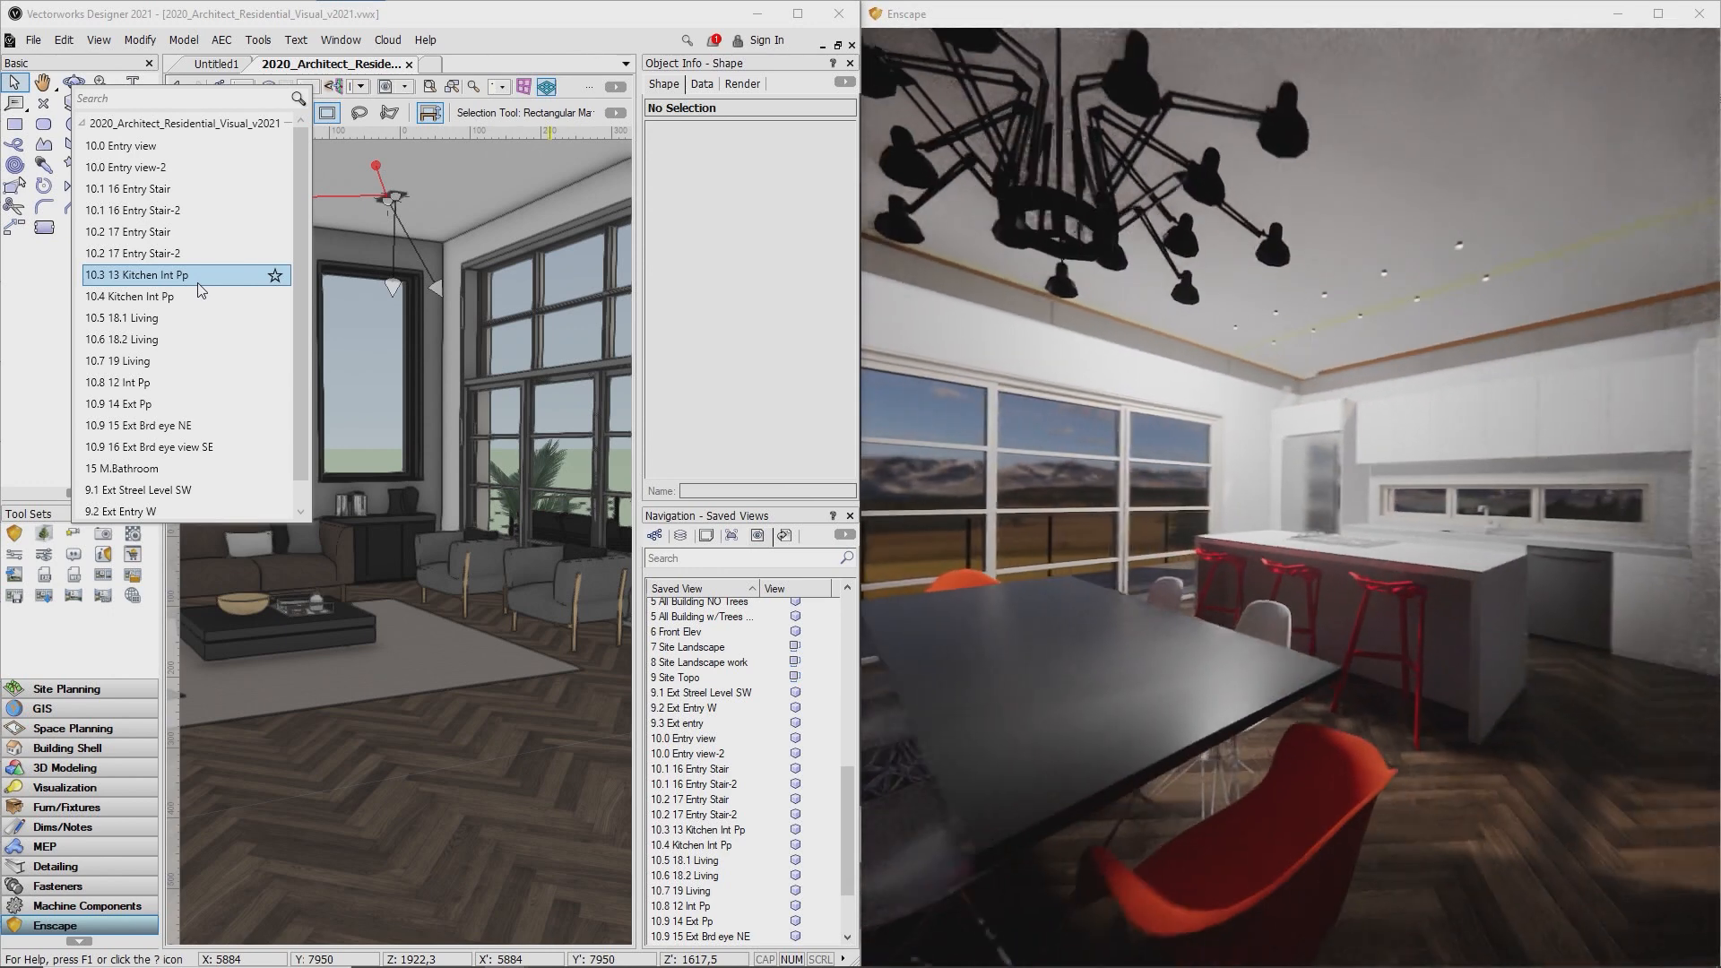
{"action": "left_click", "coordinate": [174, 326]}
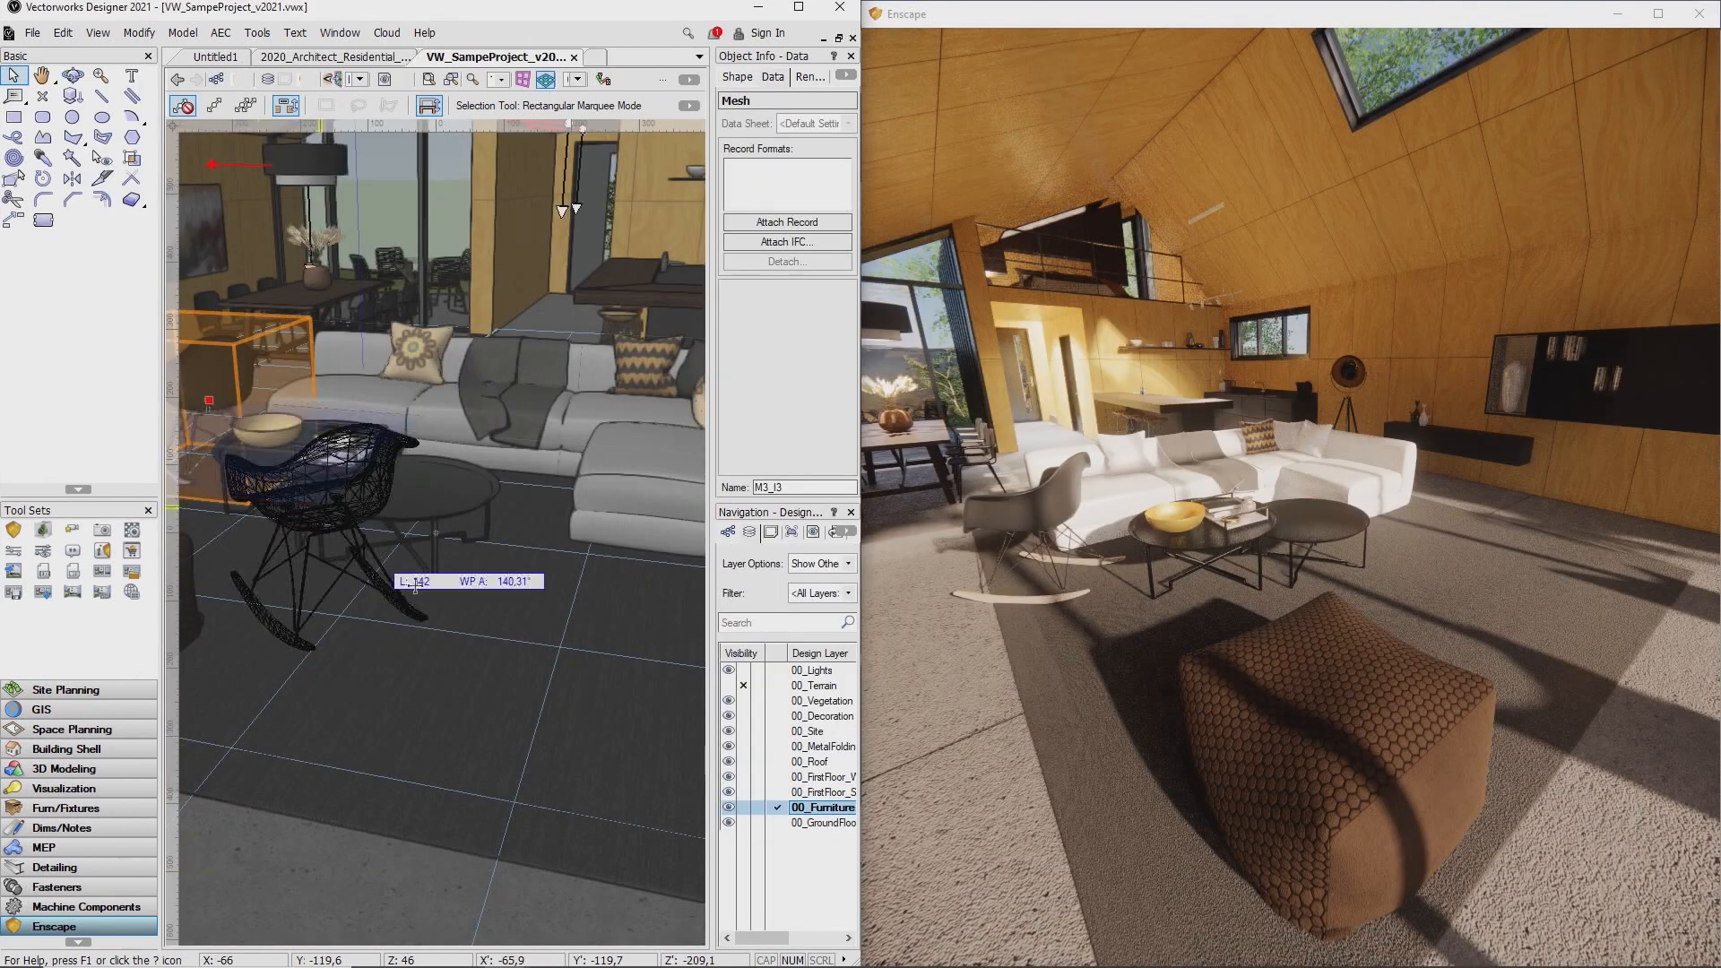
- Move the rocking chair across the living-room rug and replace the floor slab's texture with the light speckled concrete floor texture
{"action": "left_click_drag", "start_coordinate": [430, 568], "coordinate": [514, 641]}
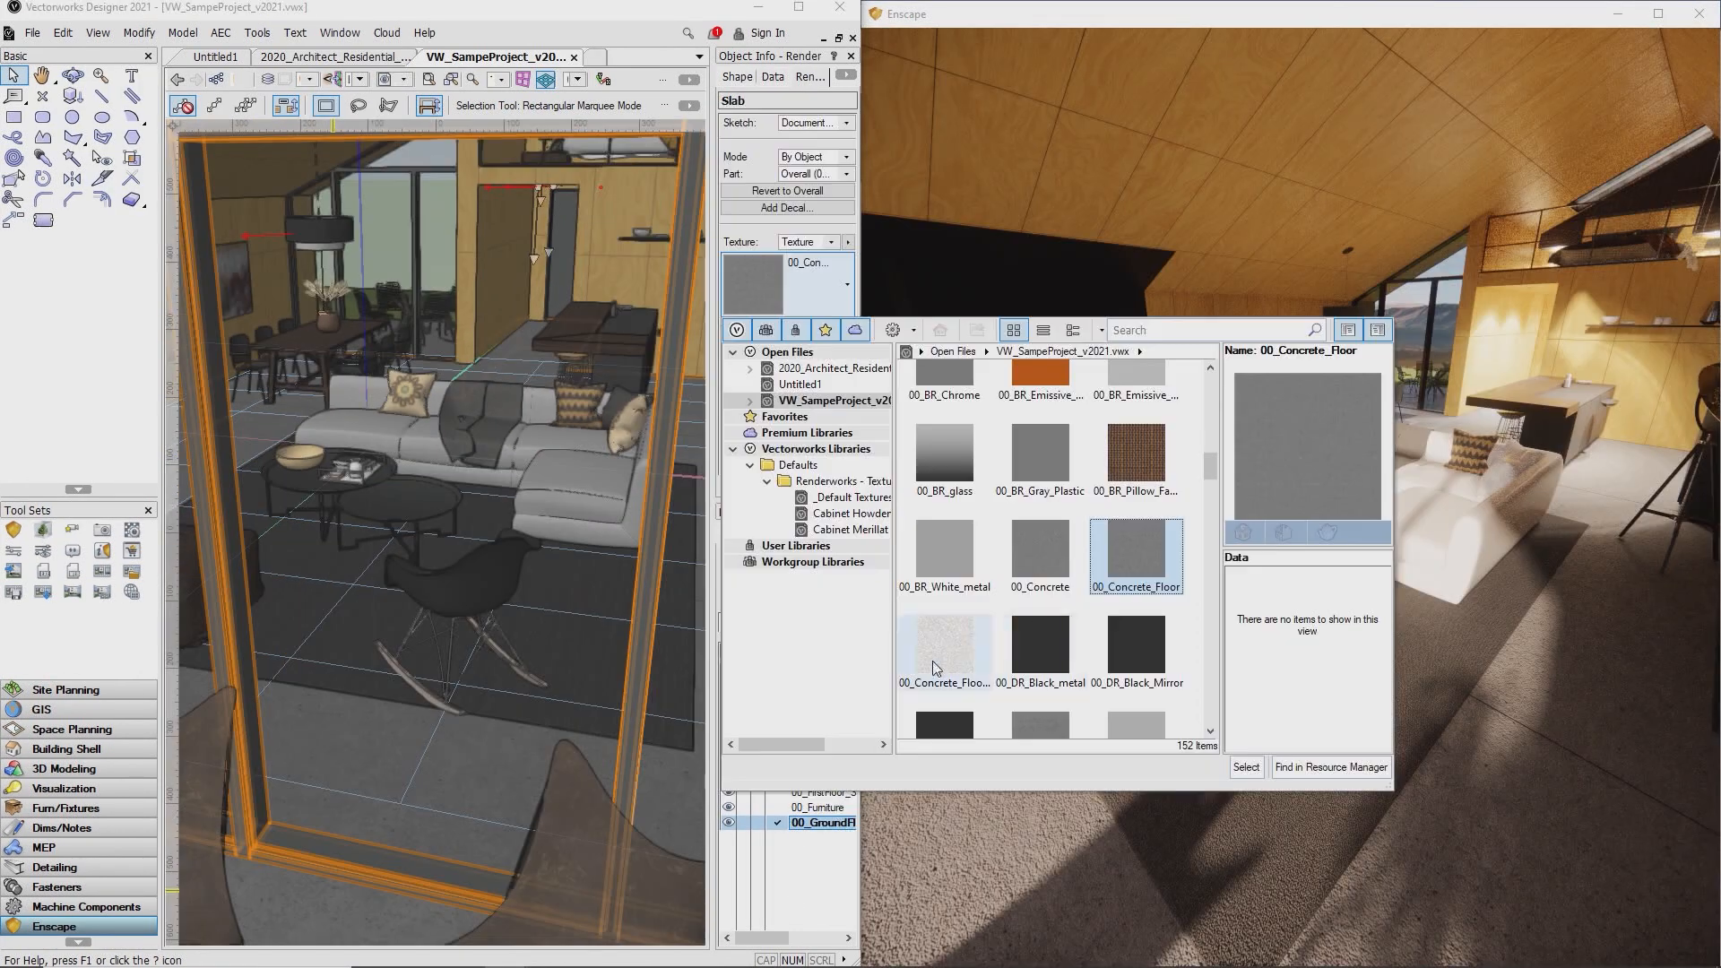
{"action": "double_click", "coordinate": [932, 659]}
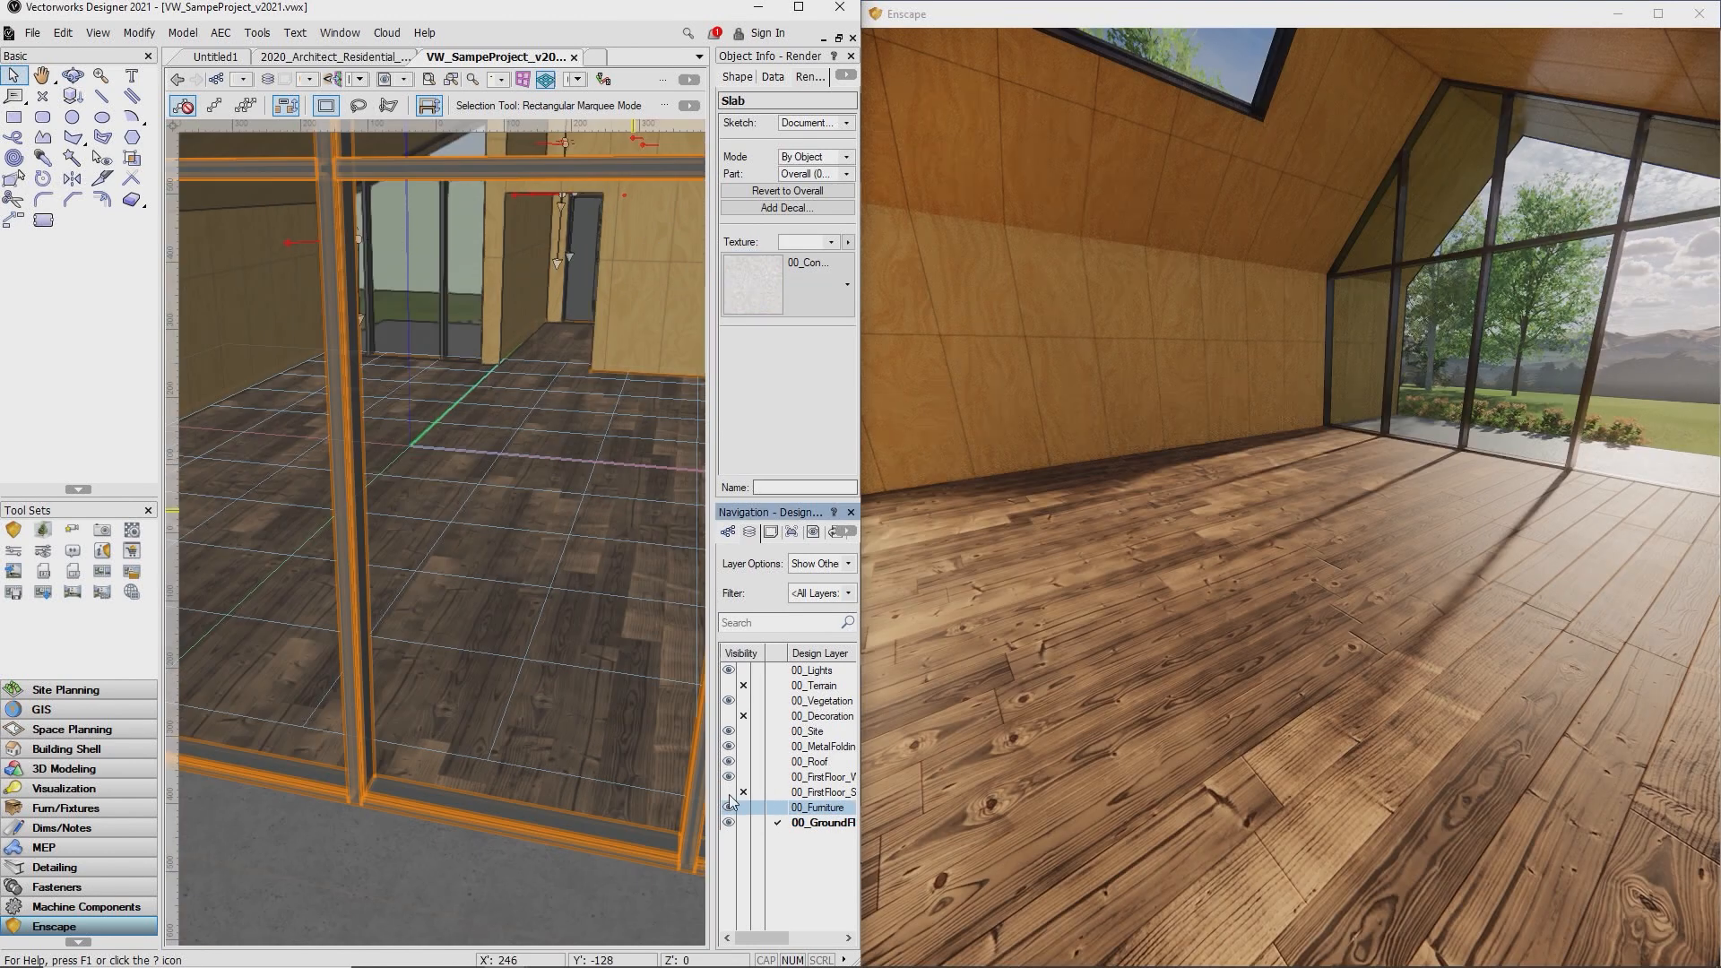
- Make the 00_Furniture and 00_Decoration design layers visible
{"action": "left_click", "coordinate": [729, 805]}
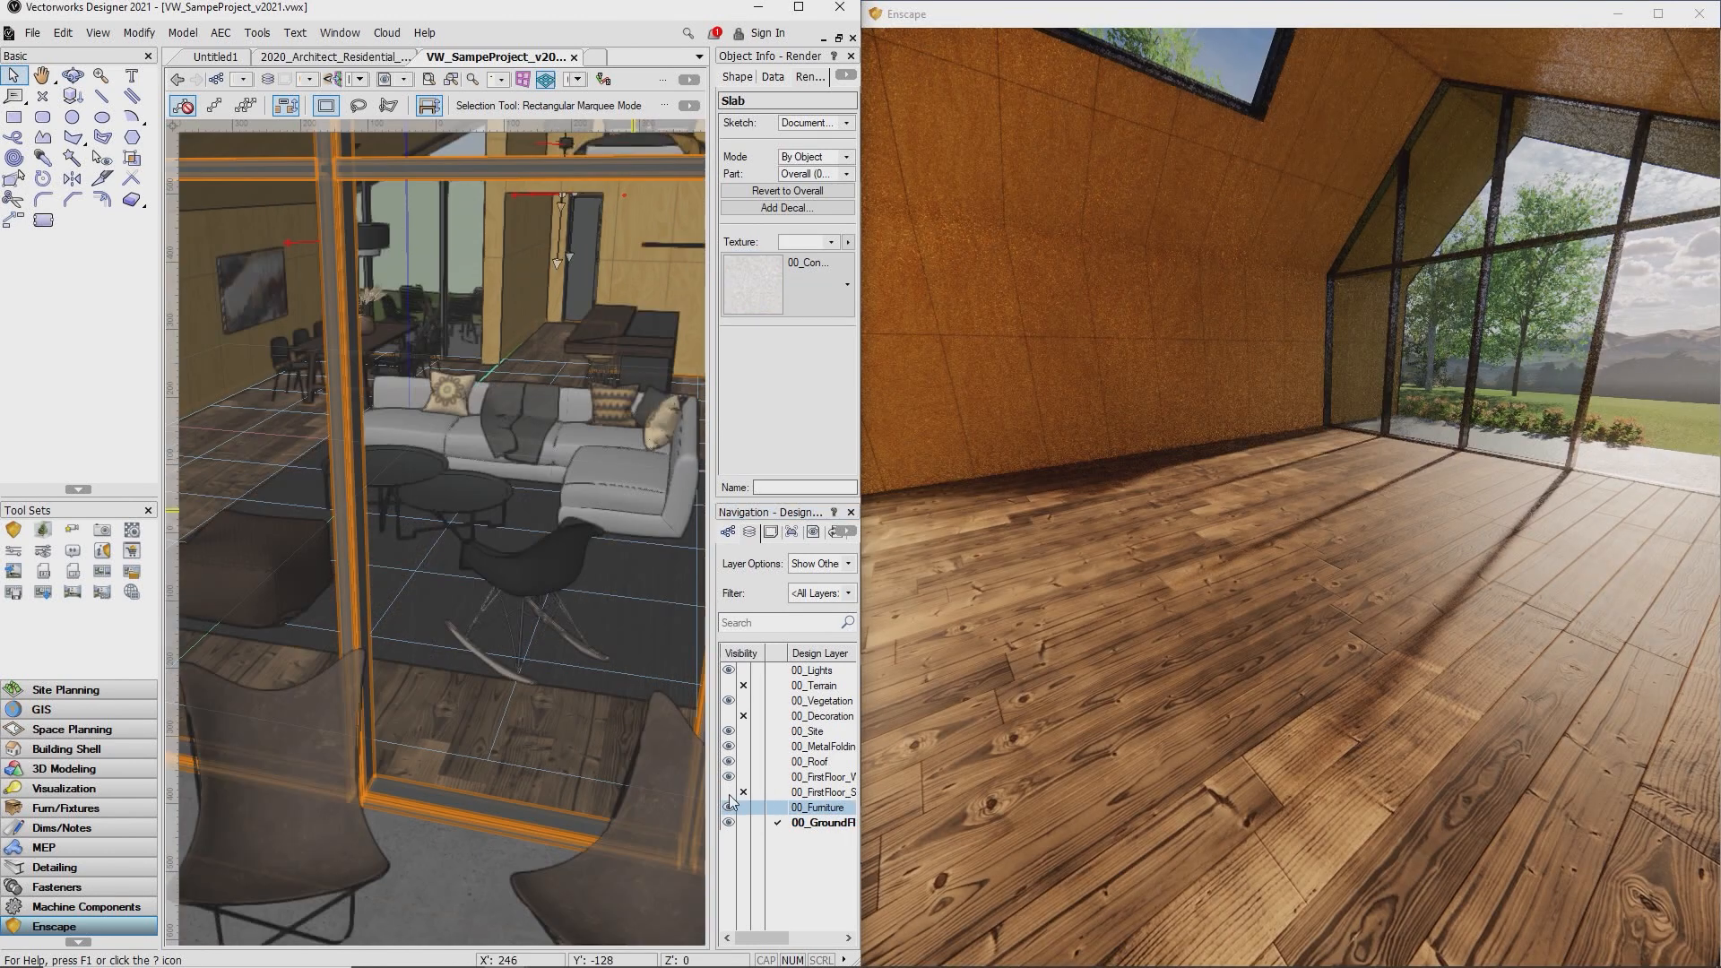
{"action": "left_click", "coordinate": [728, 716]}
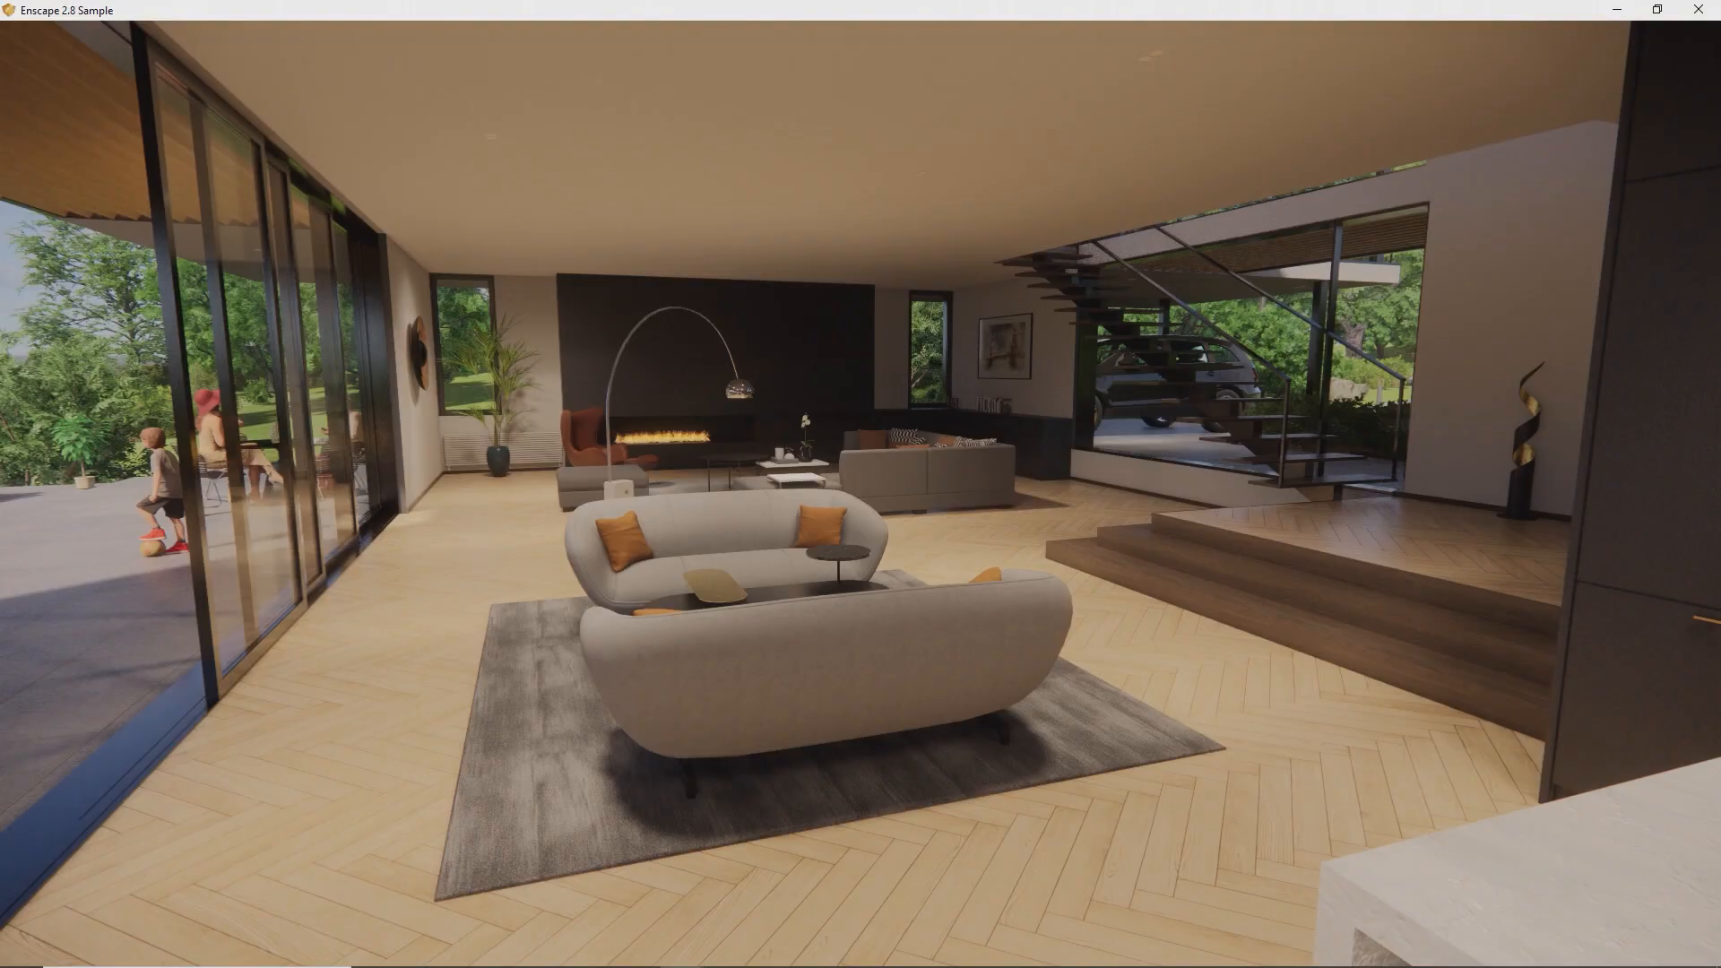
- Open Enscape's collaboration tools and start a new issue pinned to the front sofa in the villa living room
{"action": "key", "text": "c"}
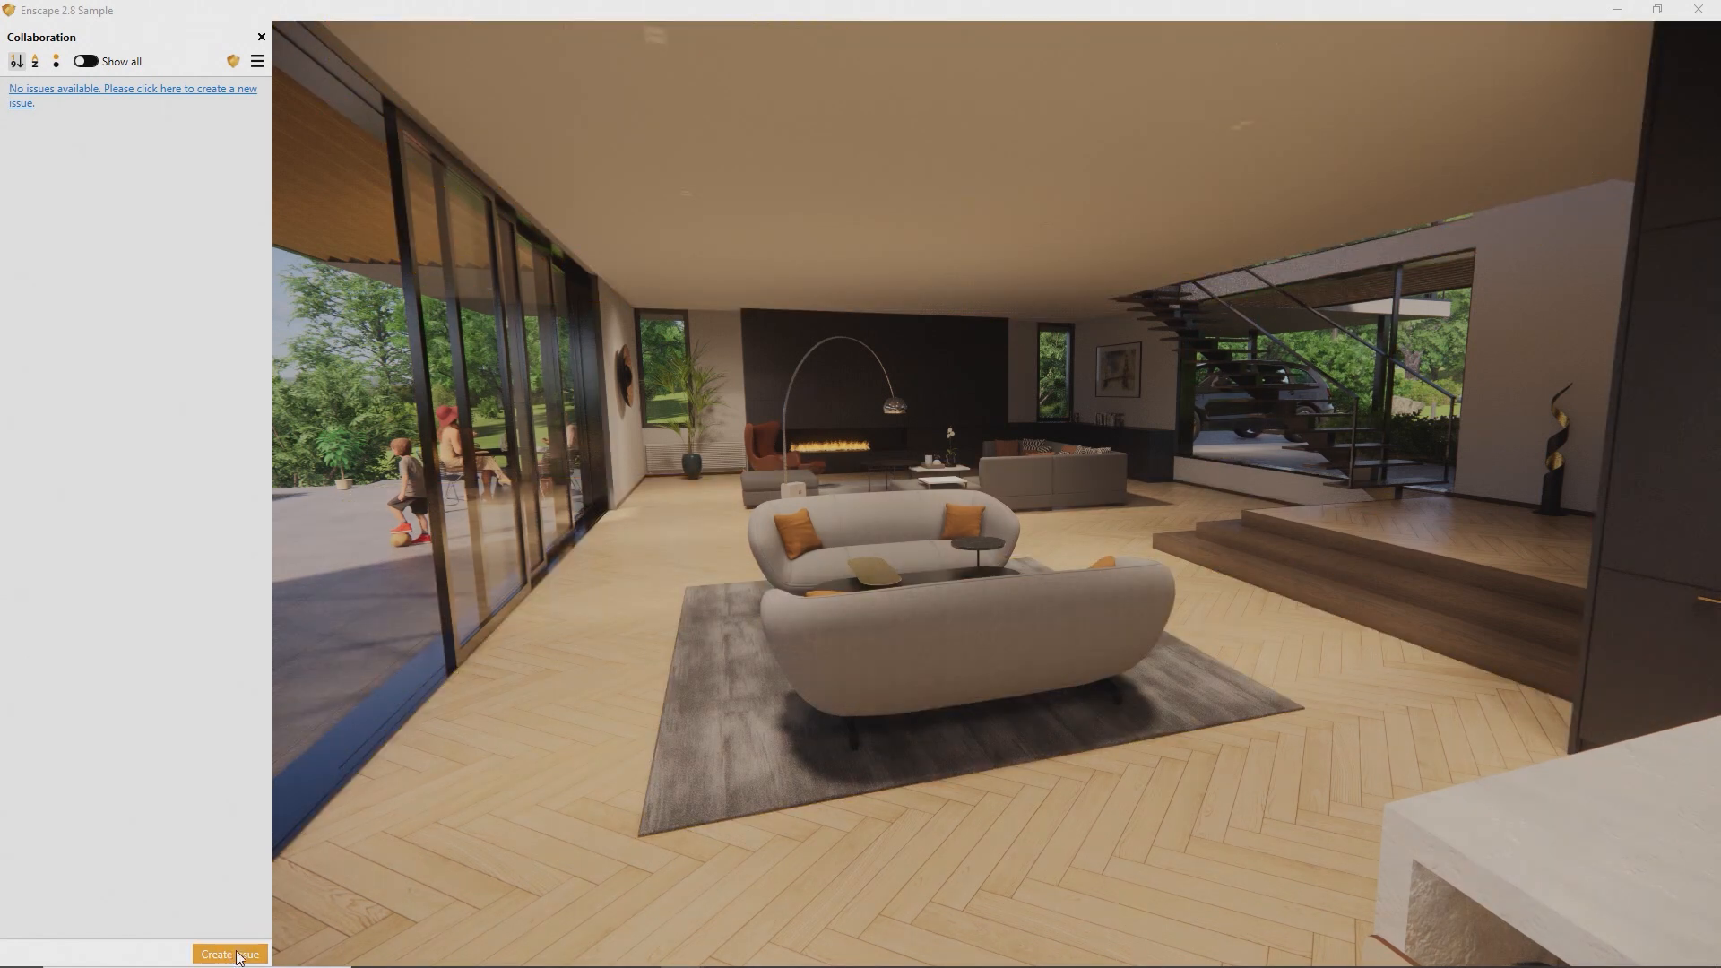
{"action": "left_click", "coordinate": [235, 955]}
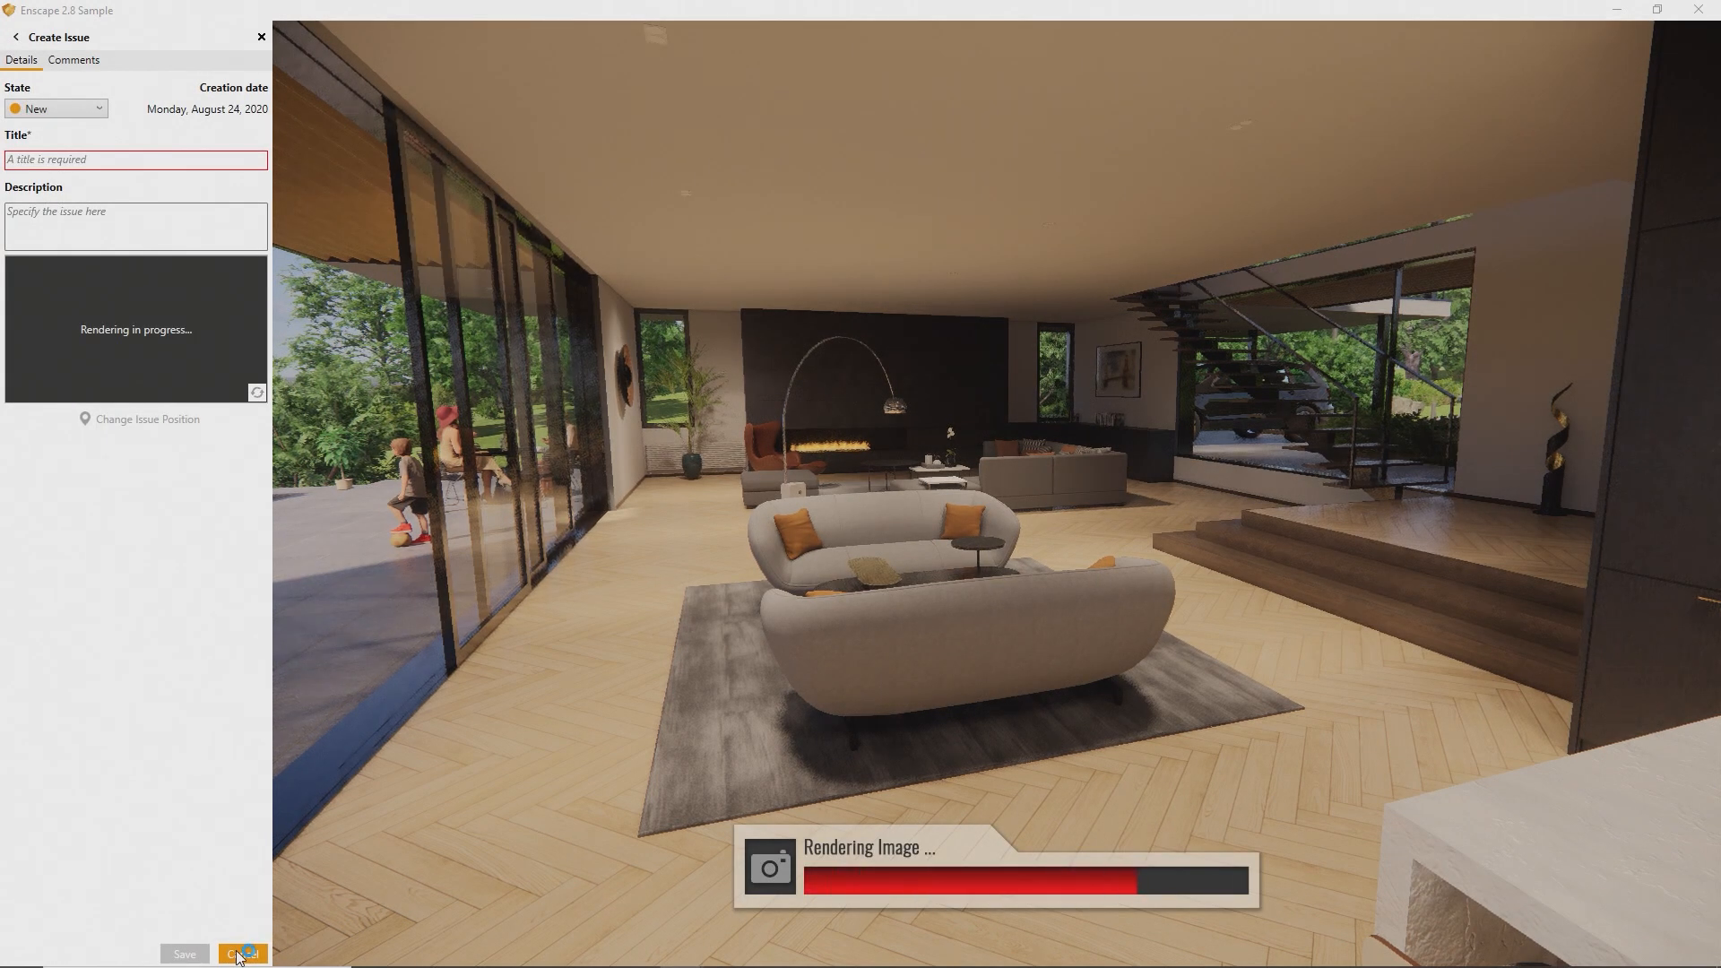
{"action": "left_click", "coordinate": [242, 954]}
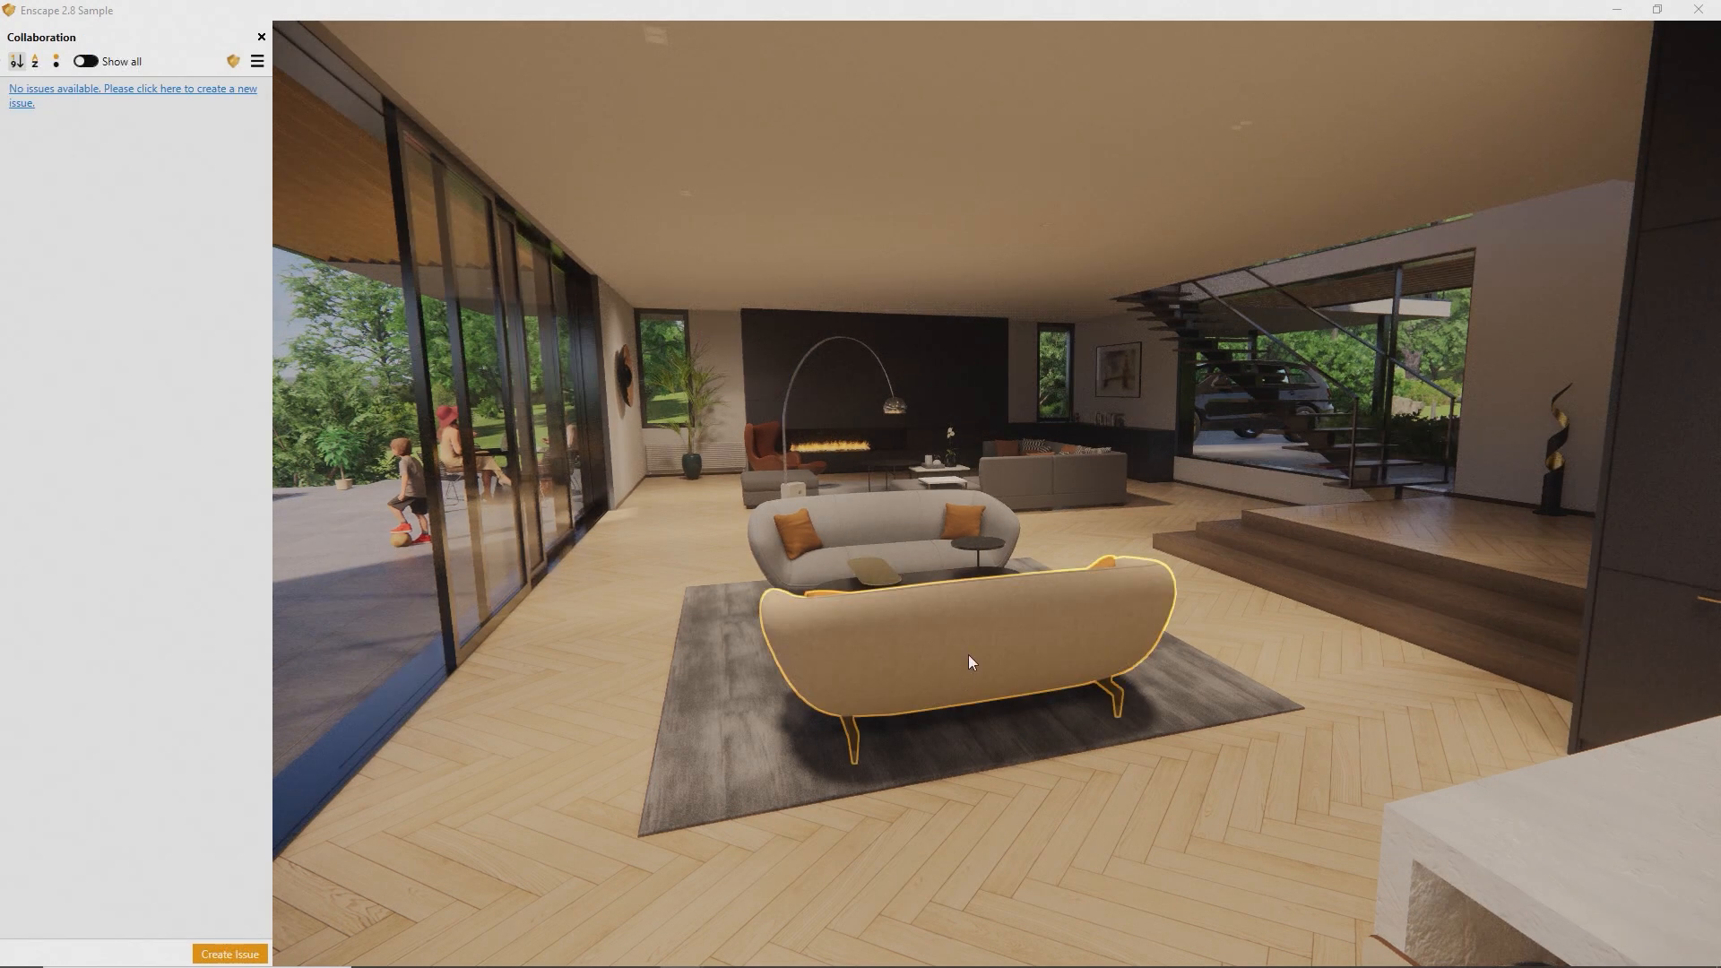
{"action": "right_click", "coordinate": [969, 657]}
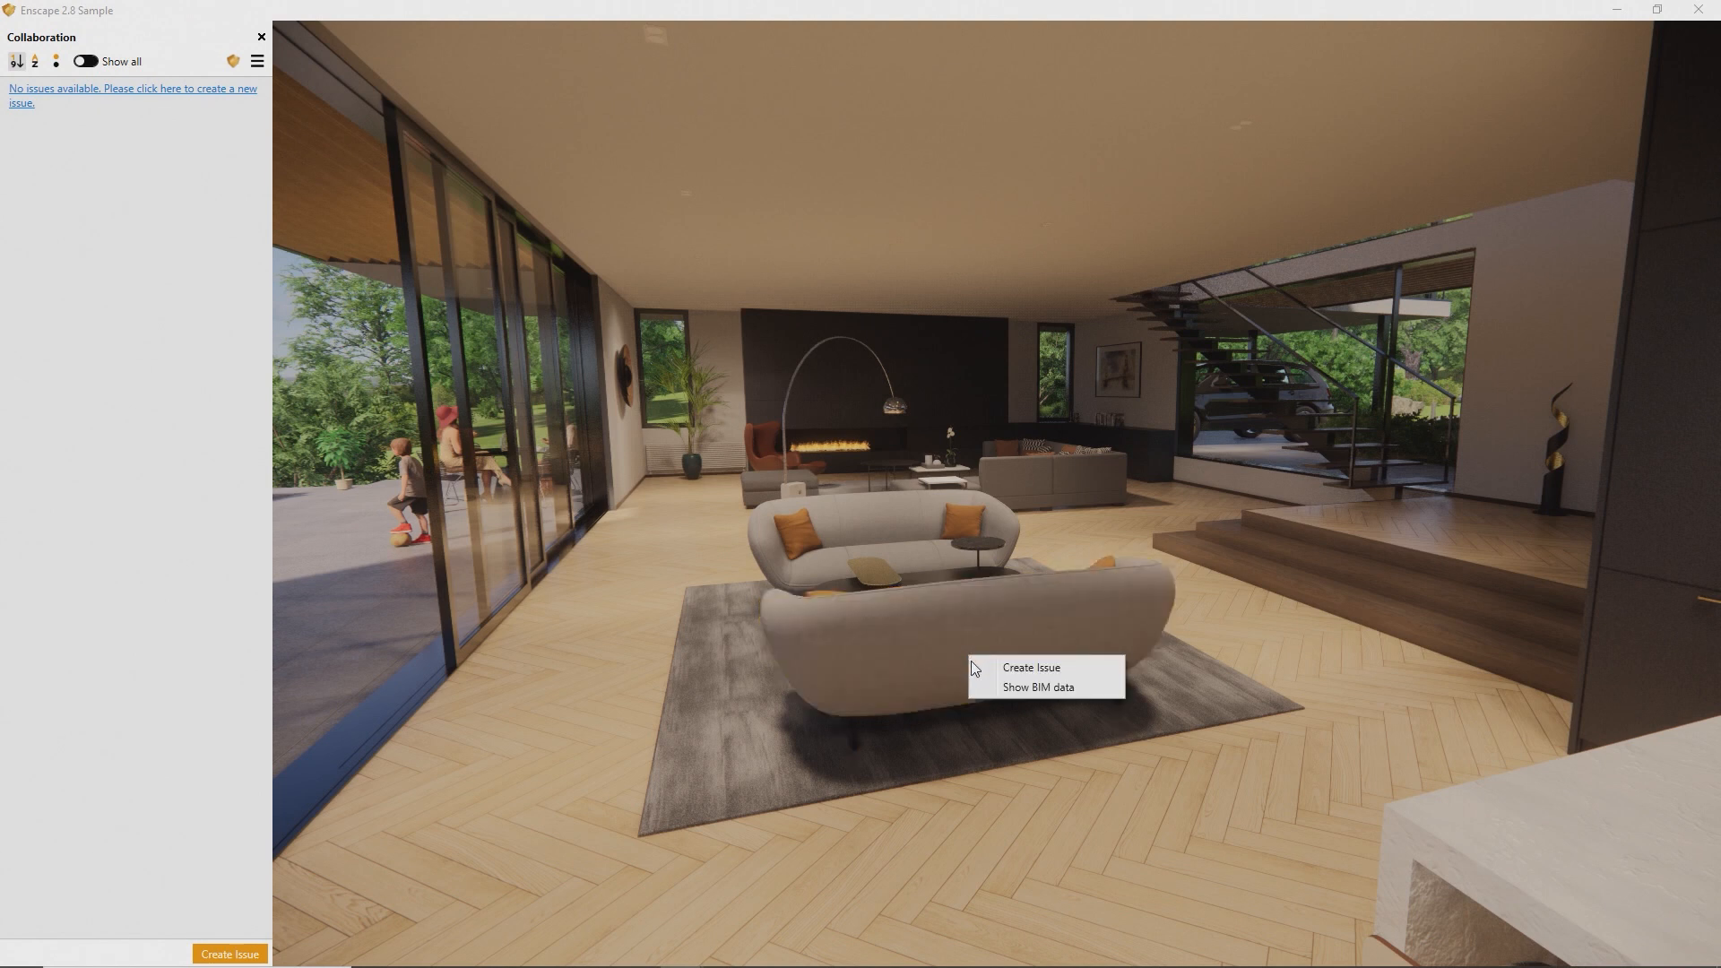
{"action": "left_click", "coordinate": [999, 674]}
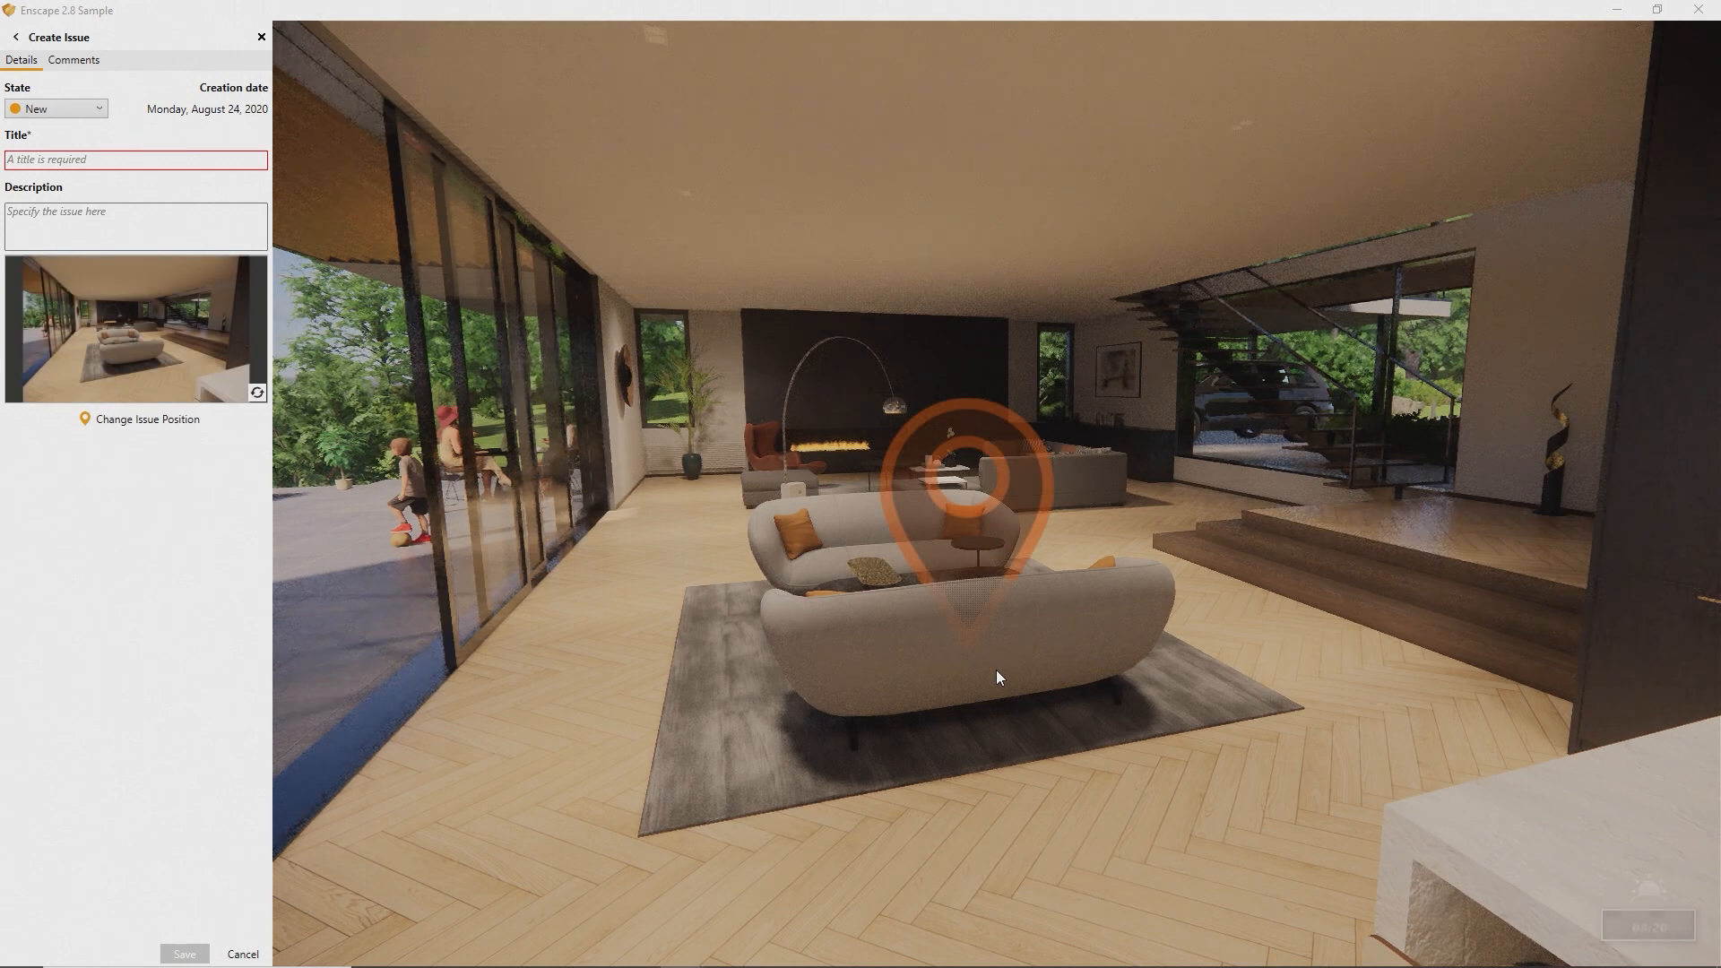
- Set the issue's state to In Progress, title it "This is a Title", add a comment and save it
{"action": "left_click", "coordinate": [83, 112]}
{"action": "left_click", "coordinate": [75, 144]}
{"action": "left_click", "coordinate": [75, 161]}
{"action": "type", "text": "This is a Title"}
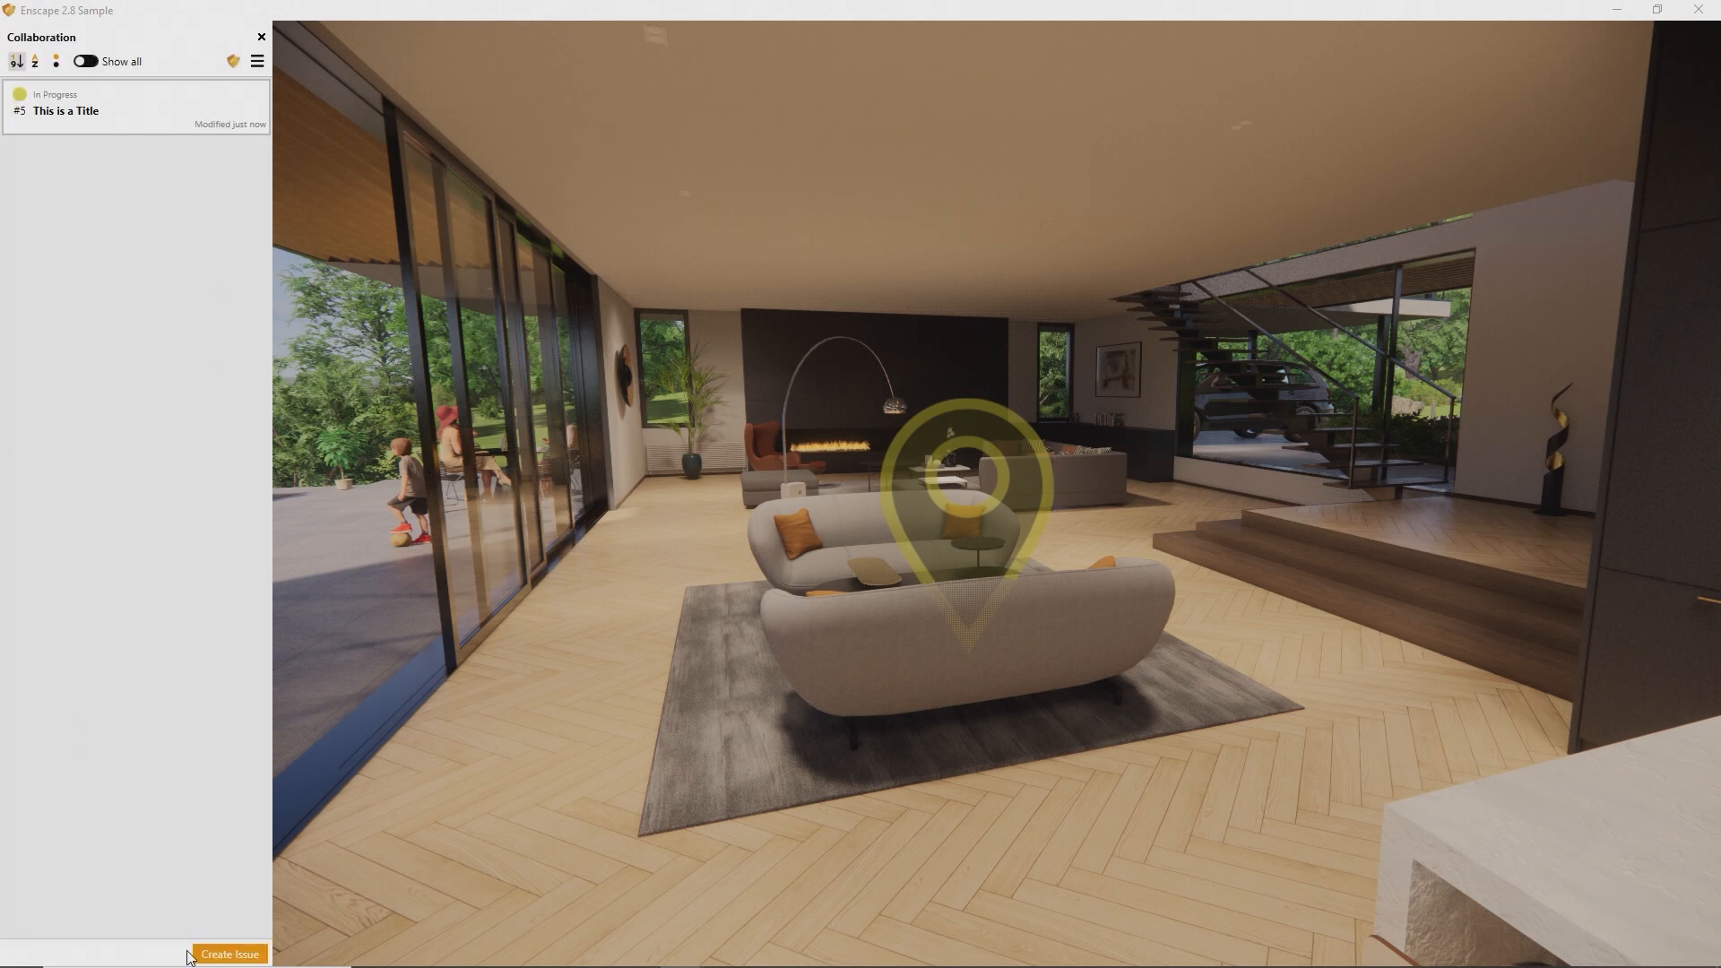
{"action": "left_click", "coordinate": [72, 60]}
{"action": "type", "text": "This is a comme"}
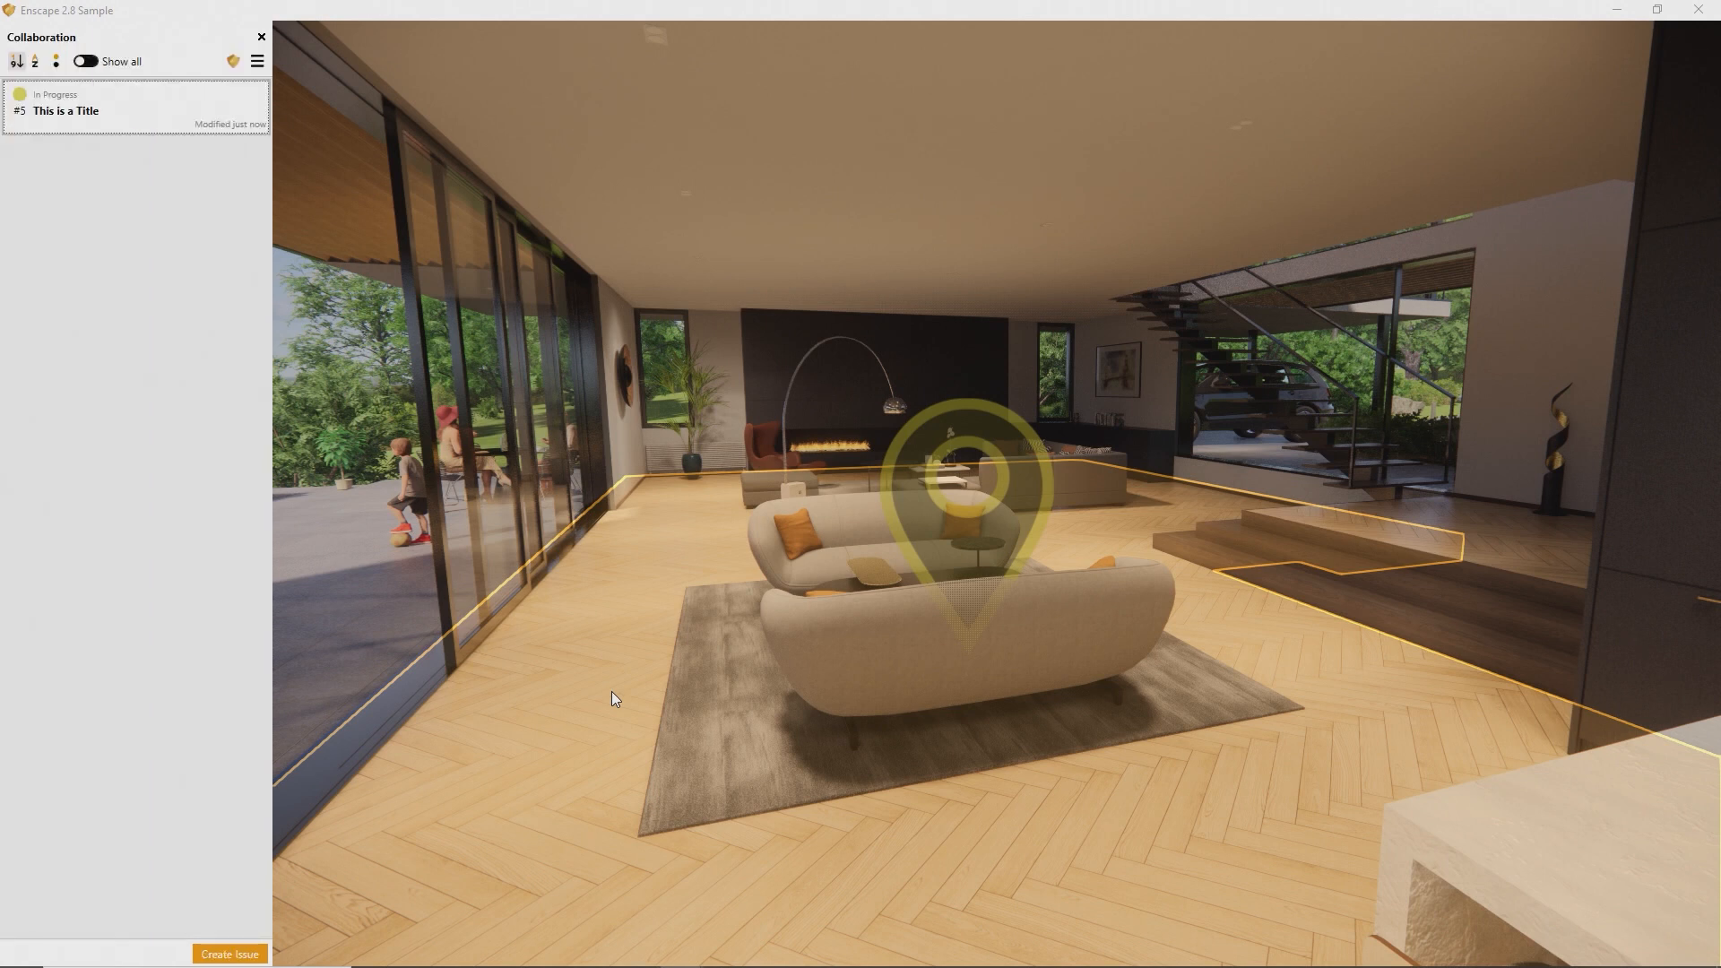
- Export the issues to BCF and choose BIM Track as the source in the Collaboration Settings
{"action": "left_click", "coordinate": [258, 61]}
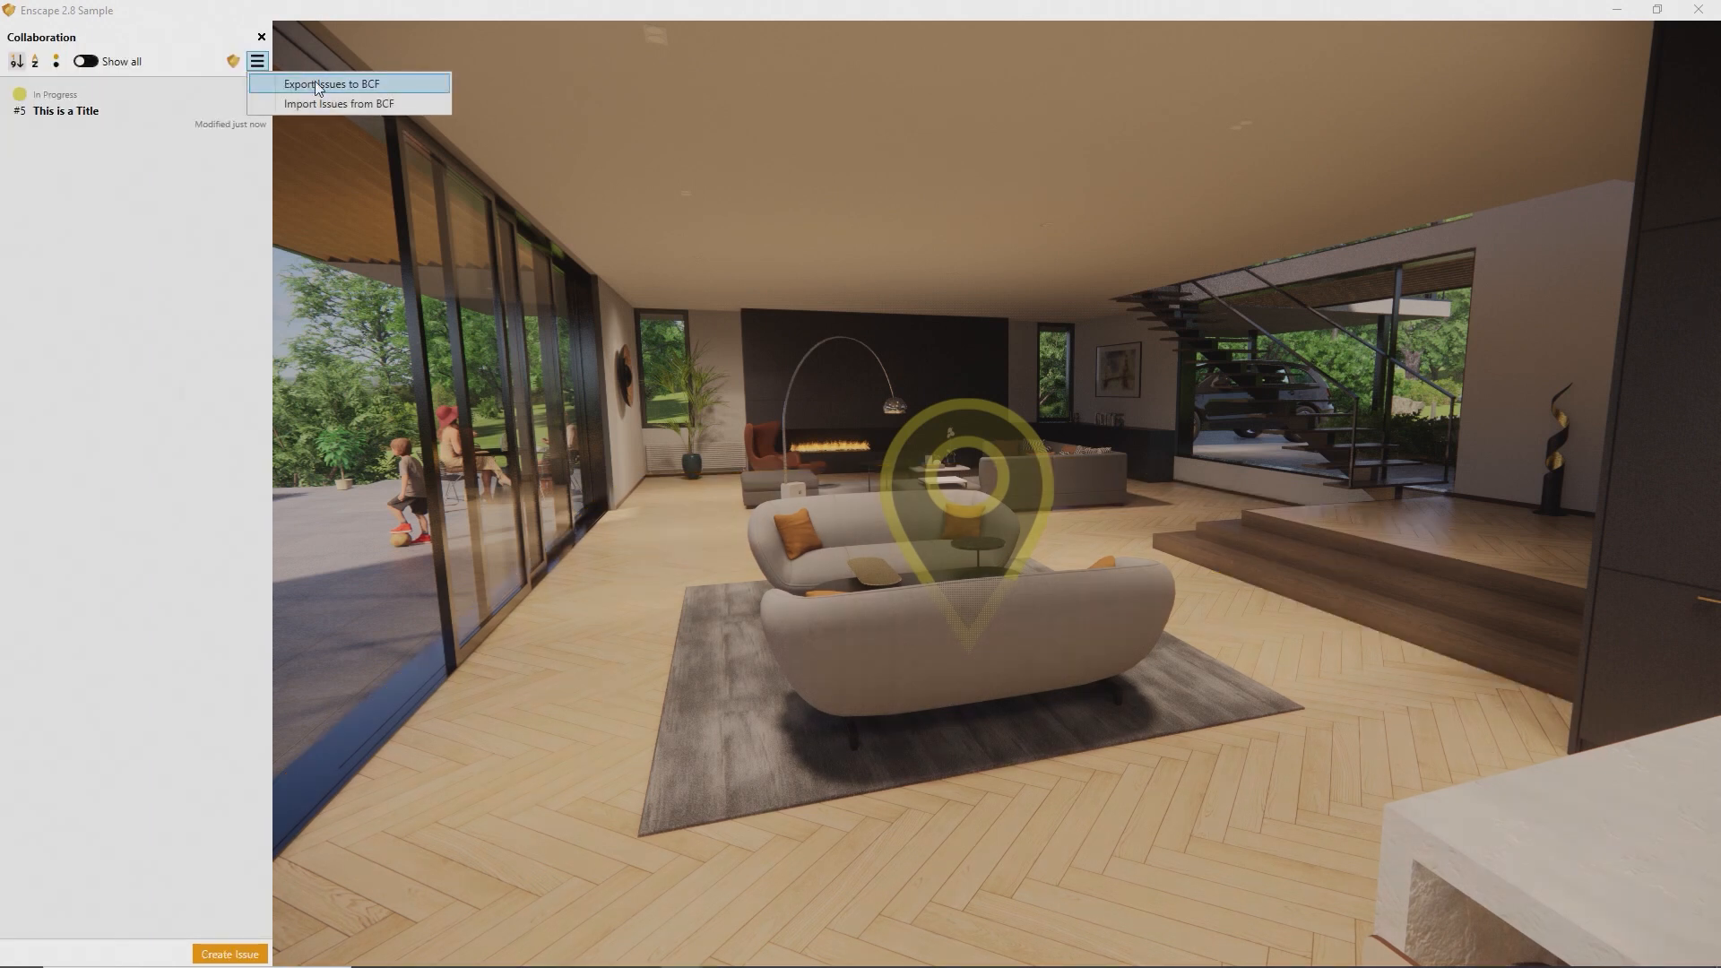
{"action": "left_click", "coordinate": [398, 85]}
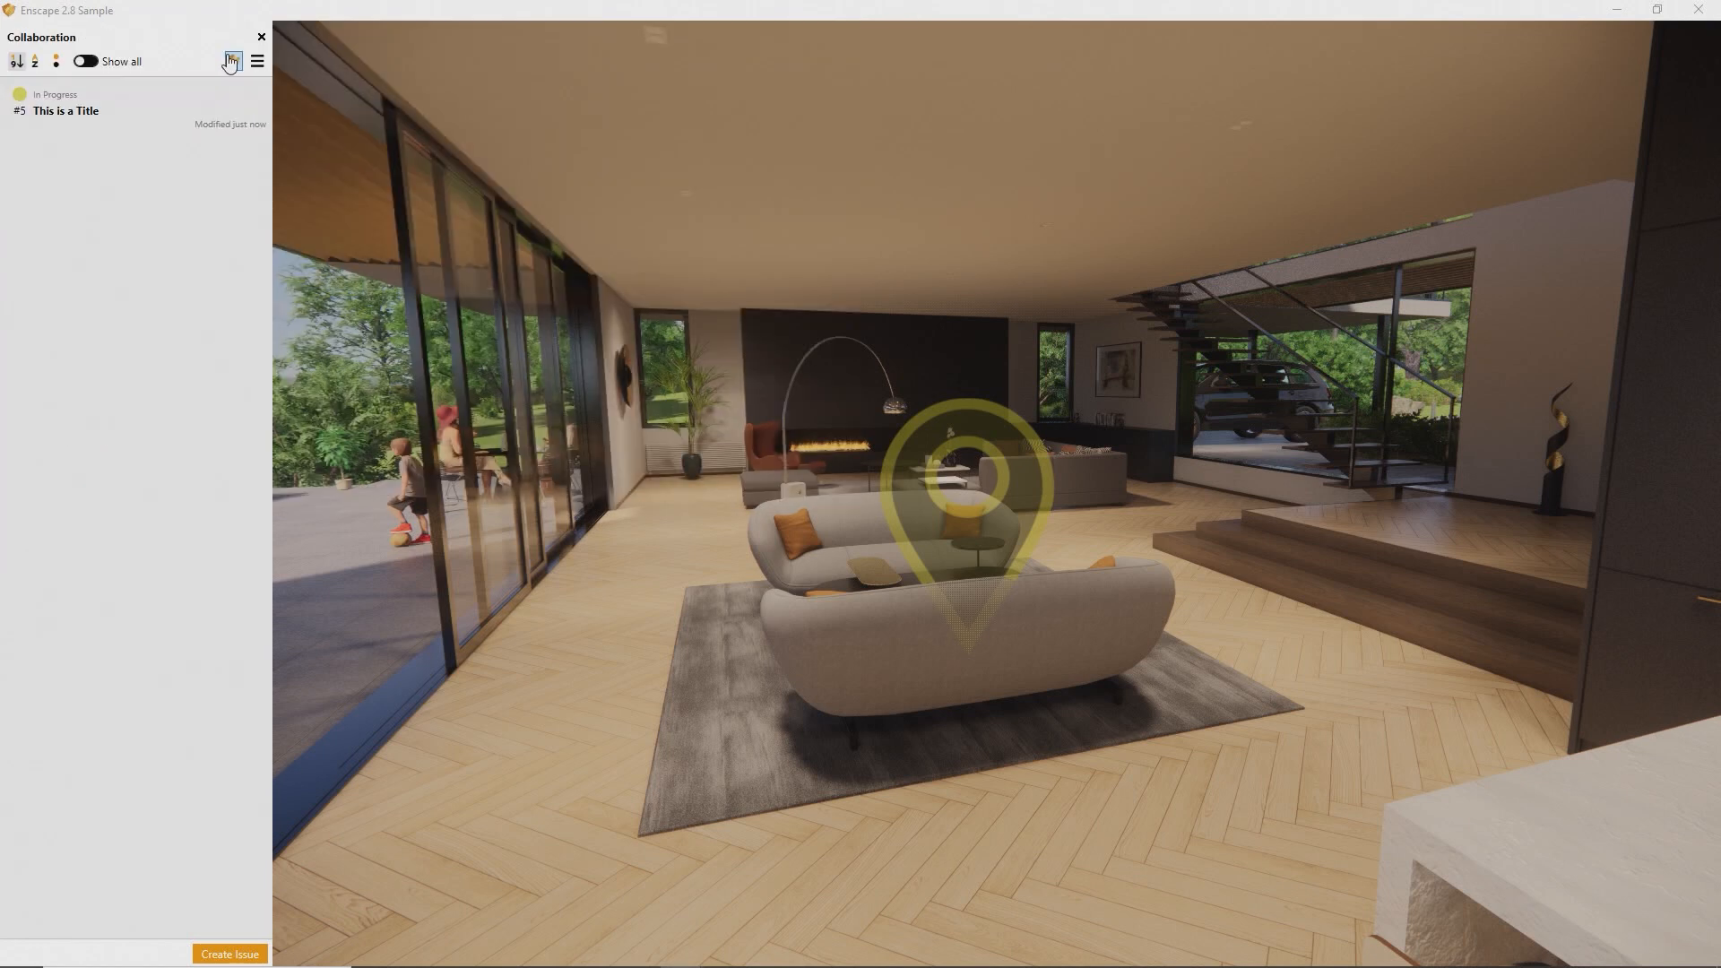
{"action": "left_click", "coordinate": [232, 61]}
{"action": "left_click", "coordinate": [782, 466]}
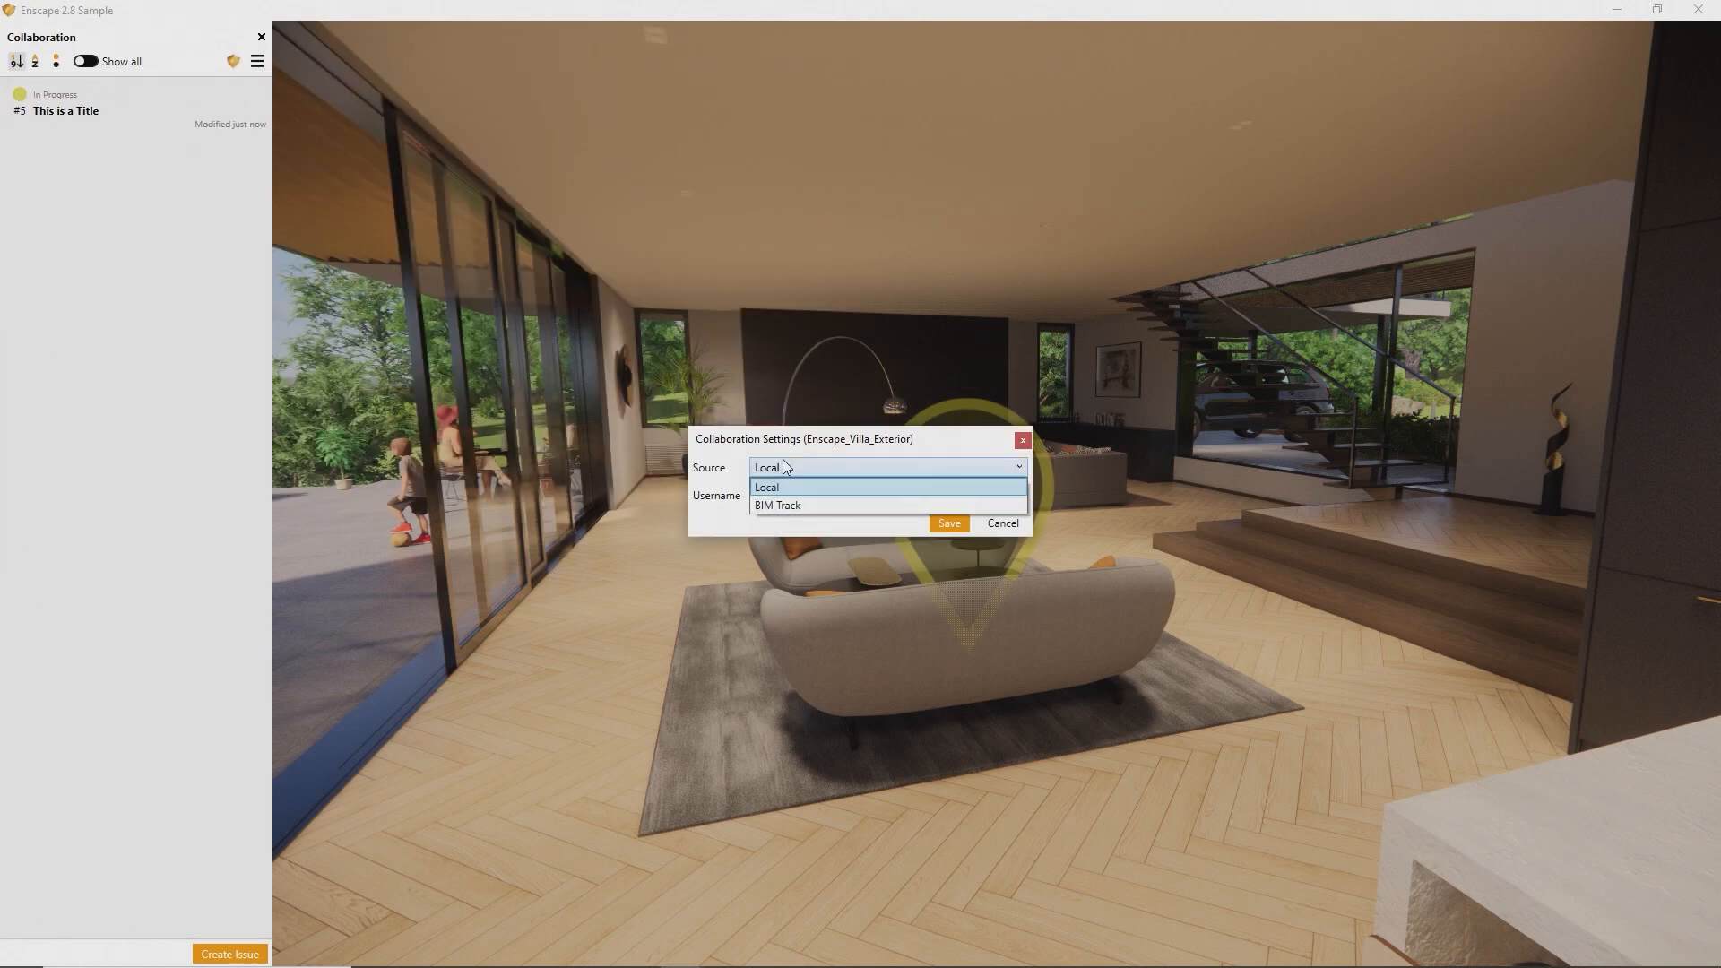
{"action": "left_click", "coordinate": [789, 507]}
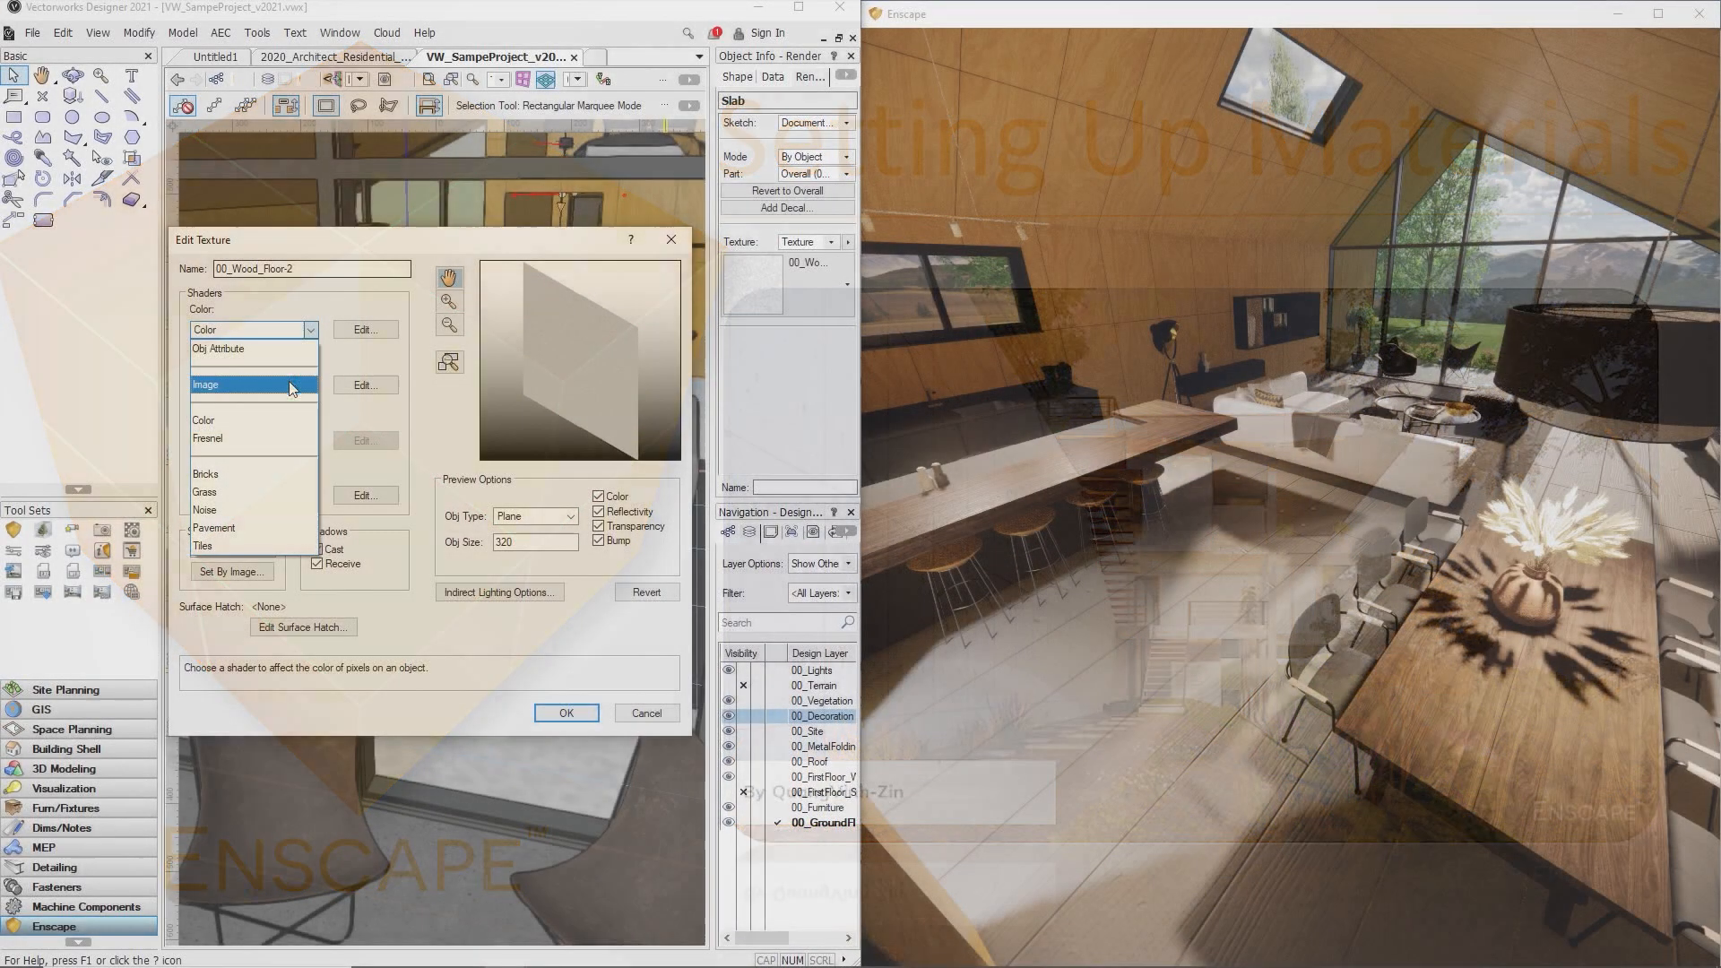
- Set the color shader of the 00_Wood_Floor-2 texture to Image and accept the texture changes
{"action": "left_click", "coordinate": [228, 367]}
{"action": "left_click", "coordinate": [368, 330]}
{"action": "left_click", "coordinate": [466, 644]}
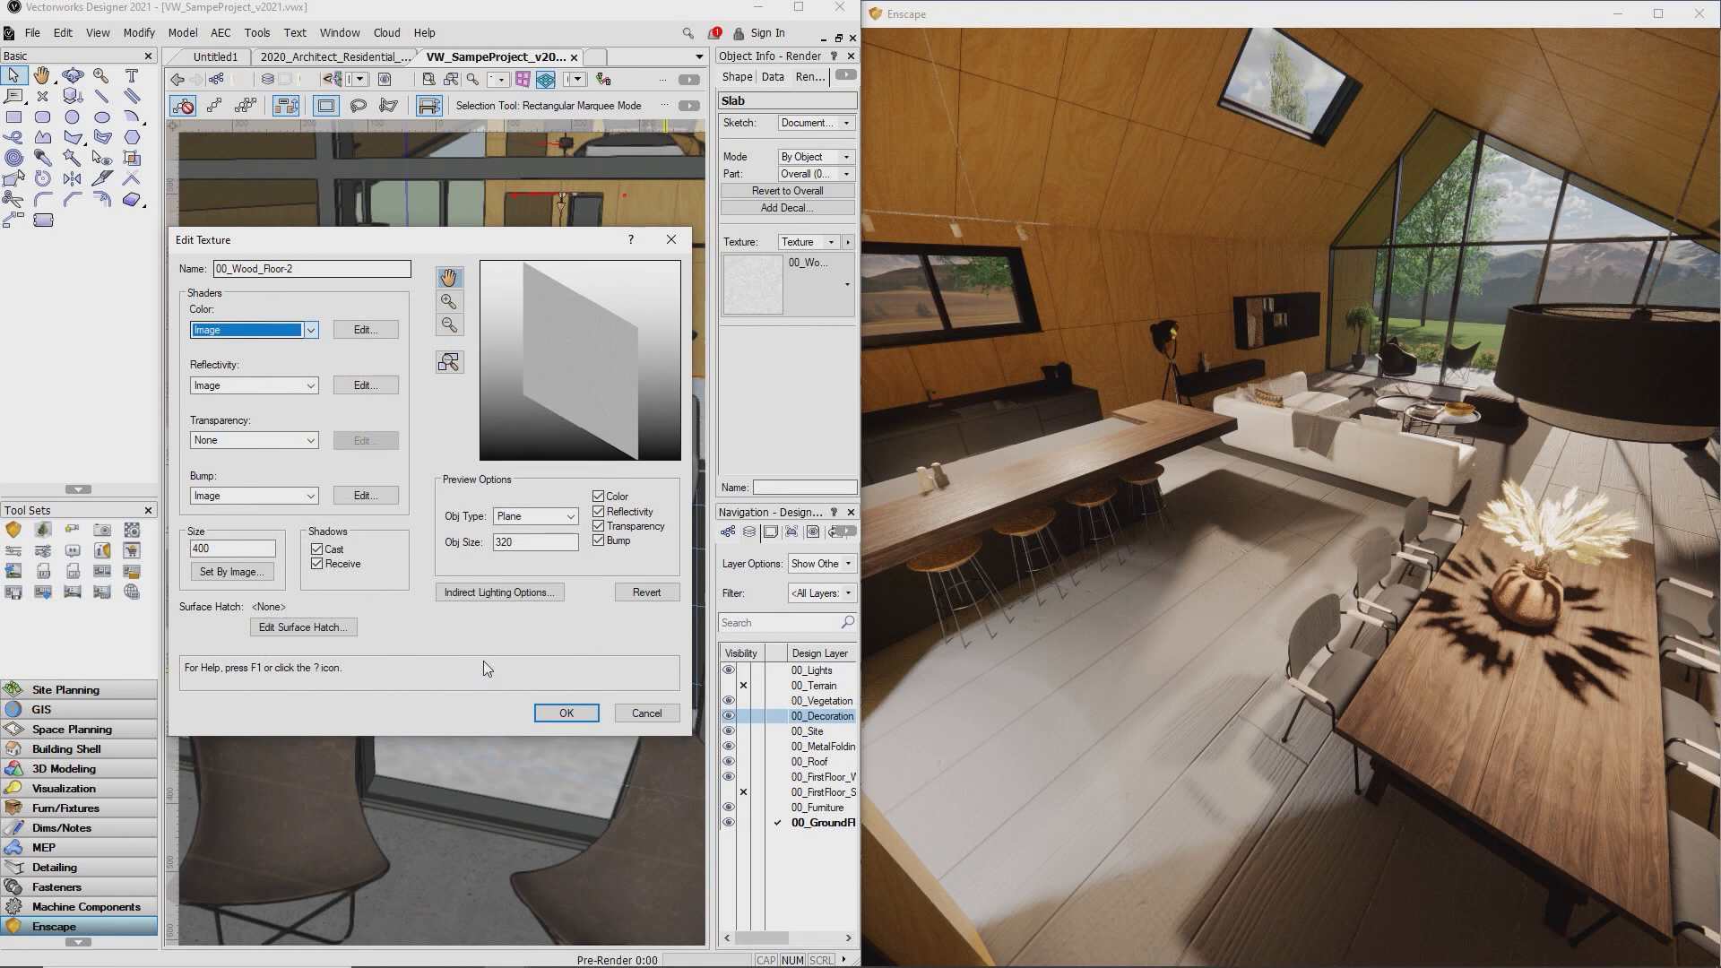
{"action": "left_click", "coordinate": [563, 712]}
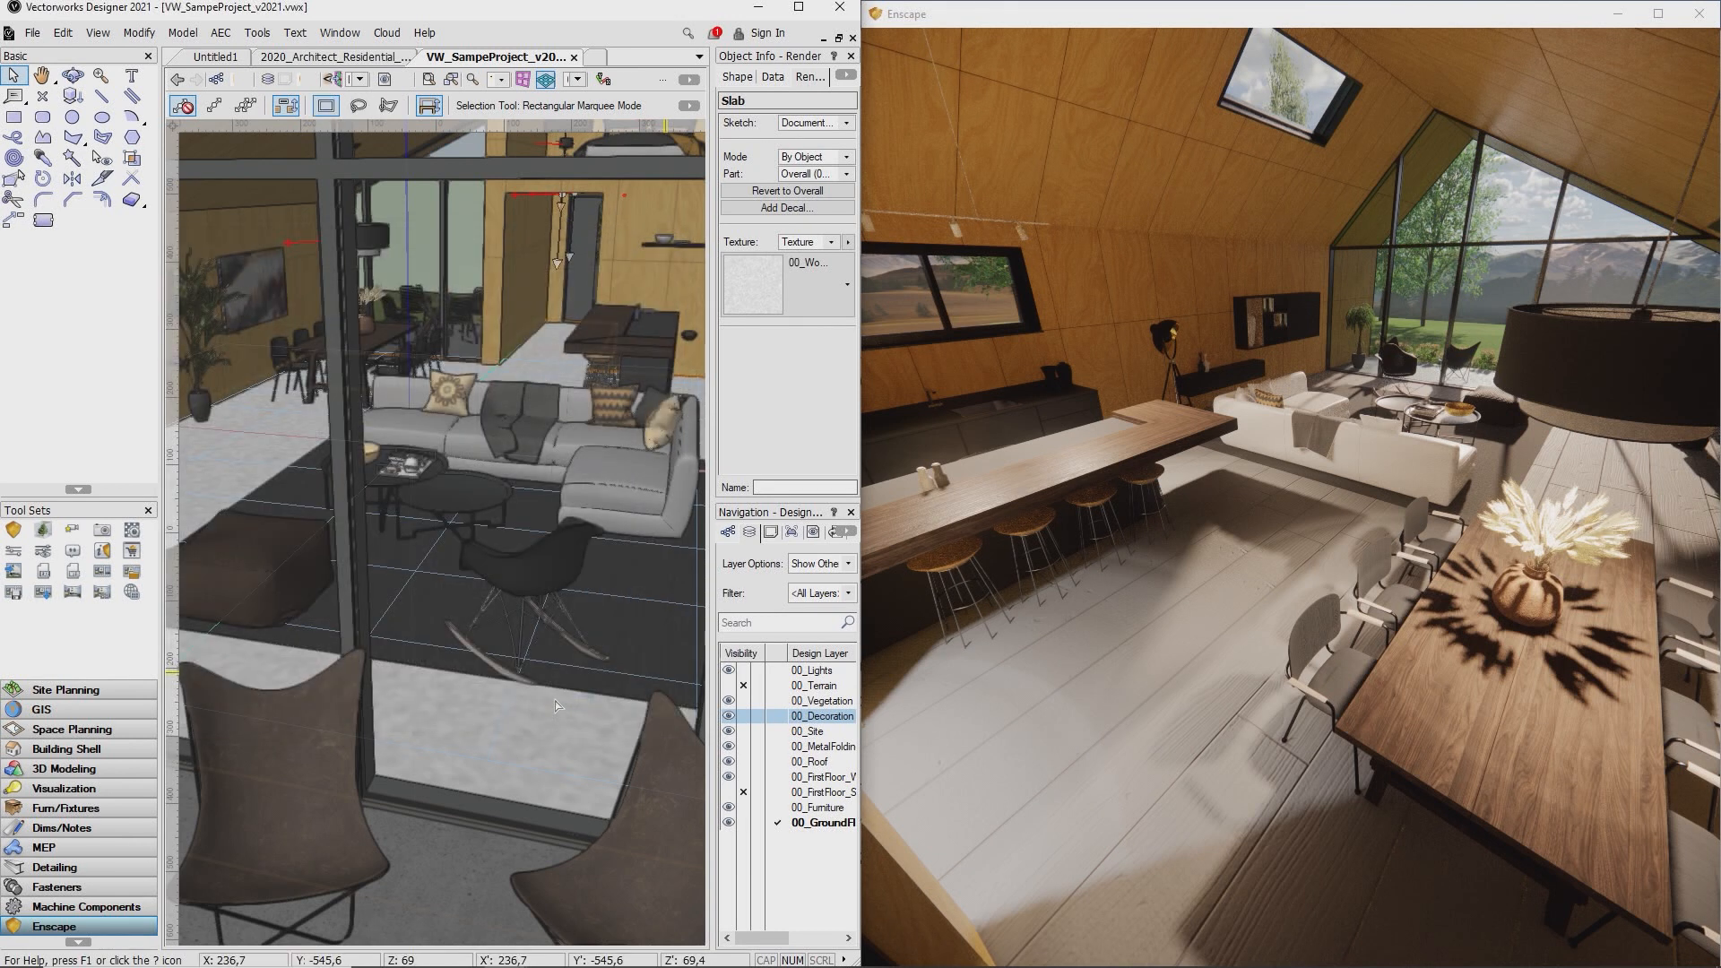
- Examine the Enscape materials from 000_Black_Plastic through 000_Cooking_Metal and the type options for .CONCRETO PAREDES
{"action": "left_click", "coordinate": [553, 700]}
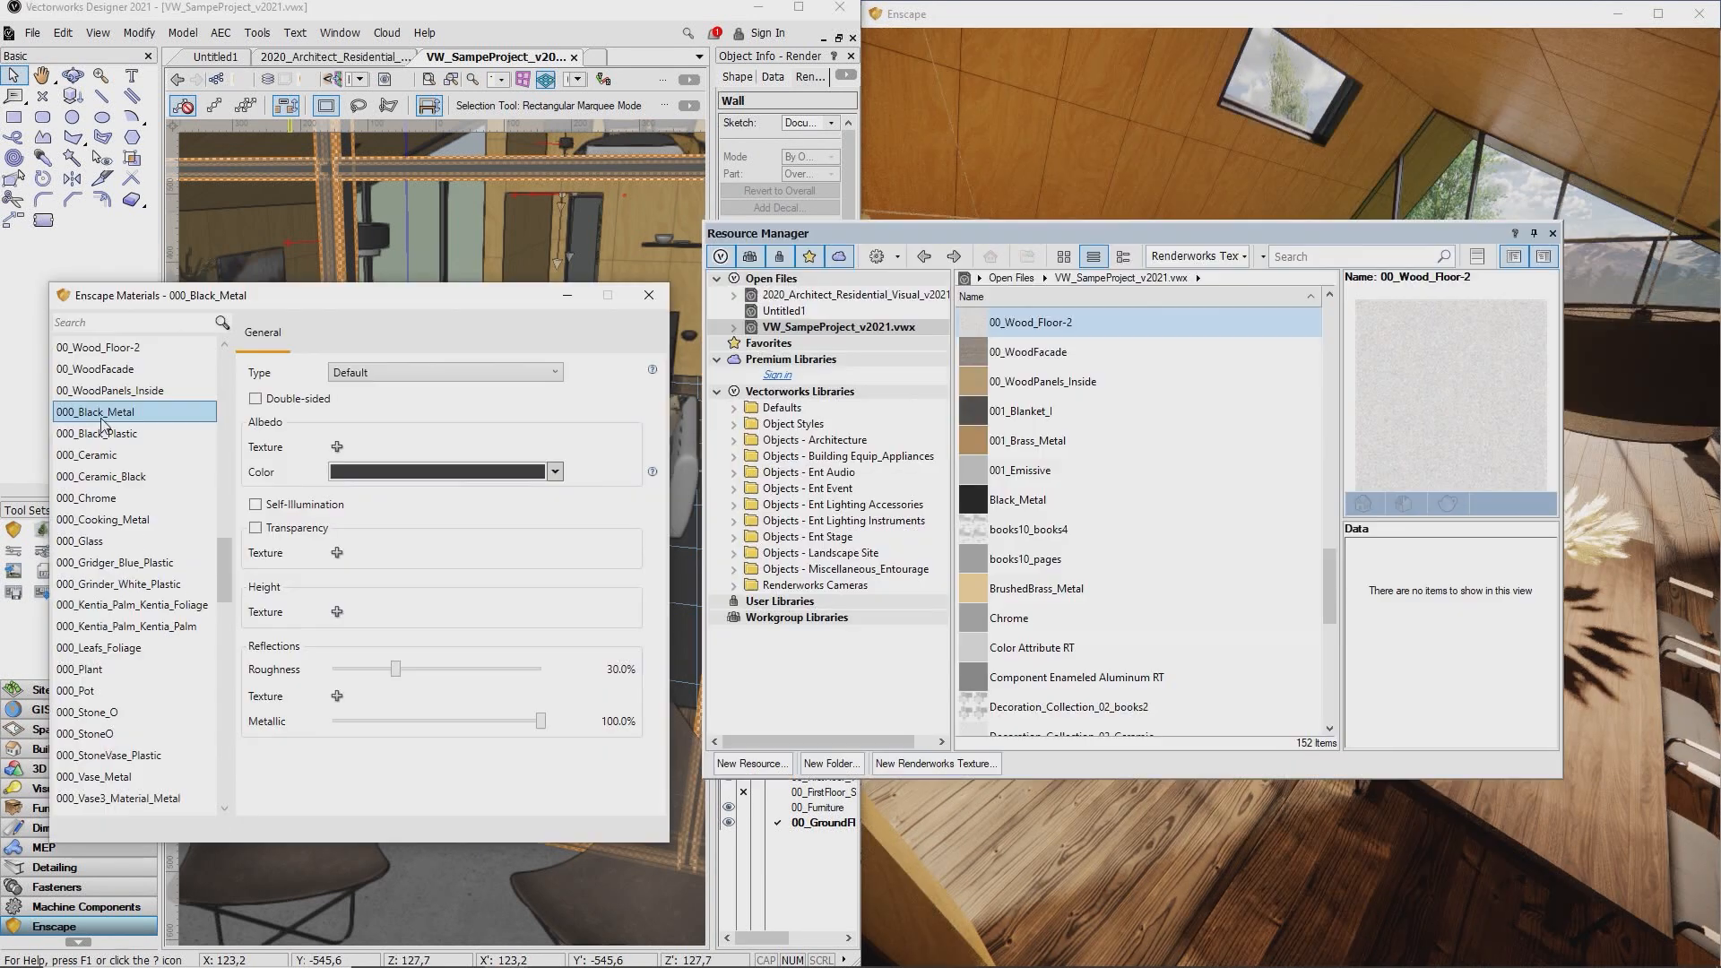
{"action": "left_click", "coordinate": [104, 433]}
{"action": "left_click", "coordinate": [108, 454]}
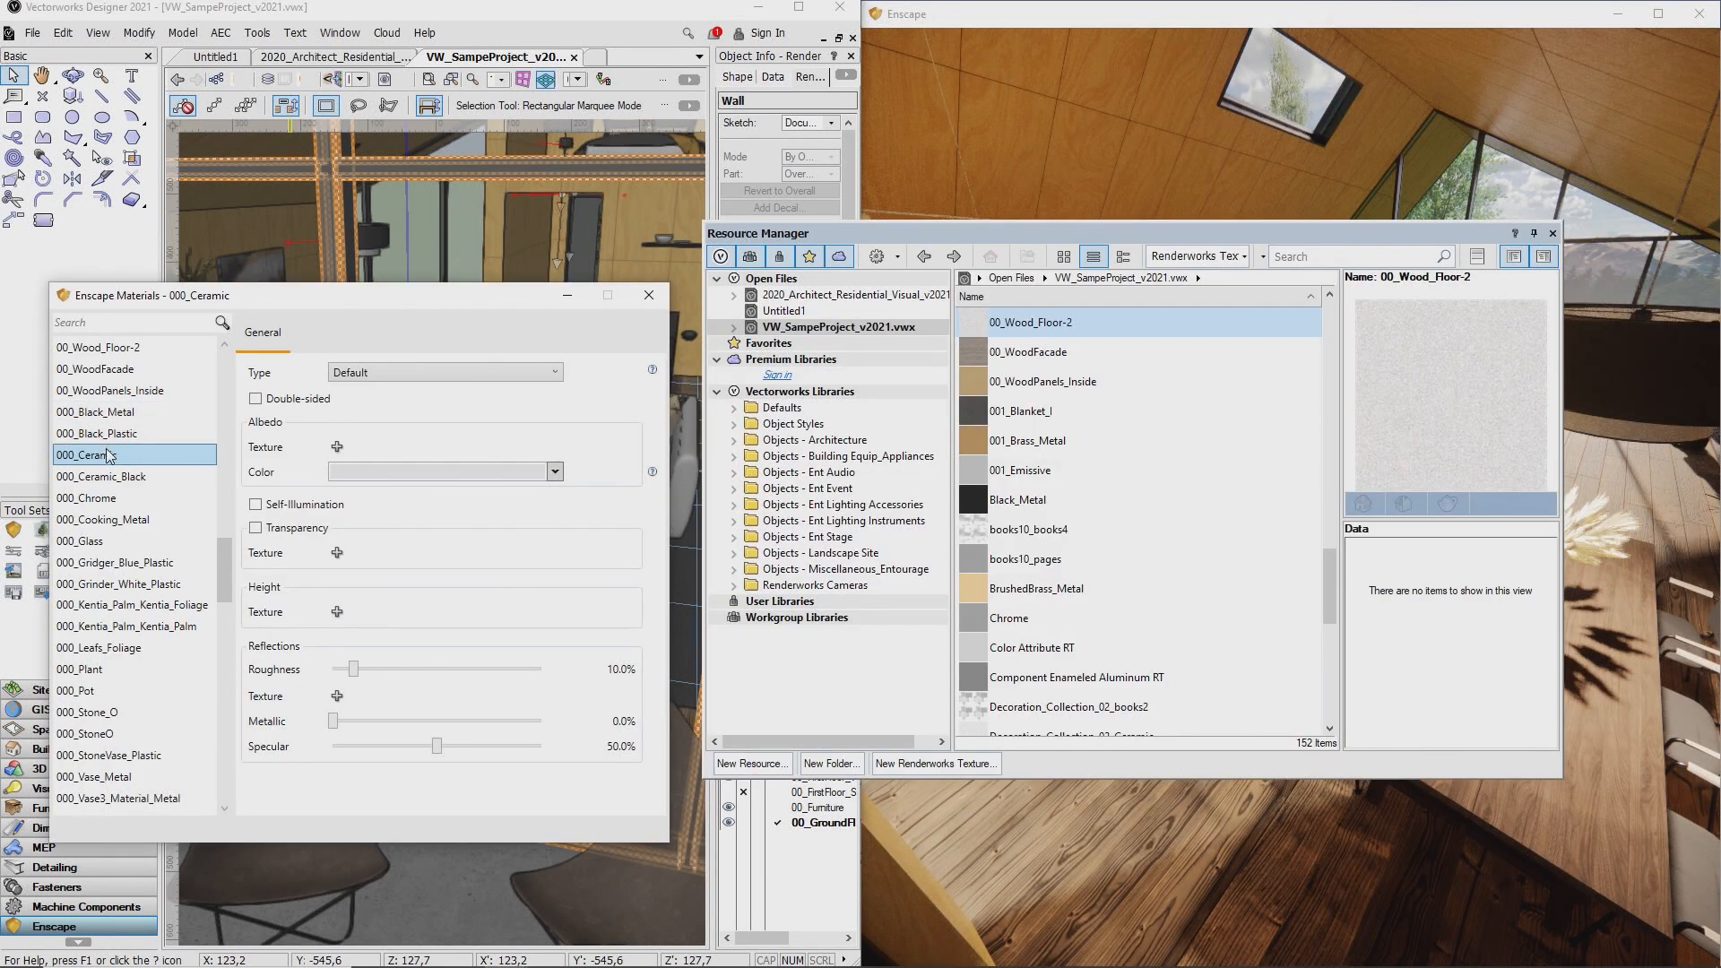
{"action": "left_click", "coordinate": [114, 476]}
{"action": "left_click", "coordinate": [115, 497]}
{"action": "left_click", "coordinate": [122, 520]}
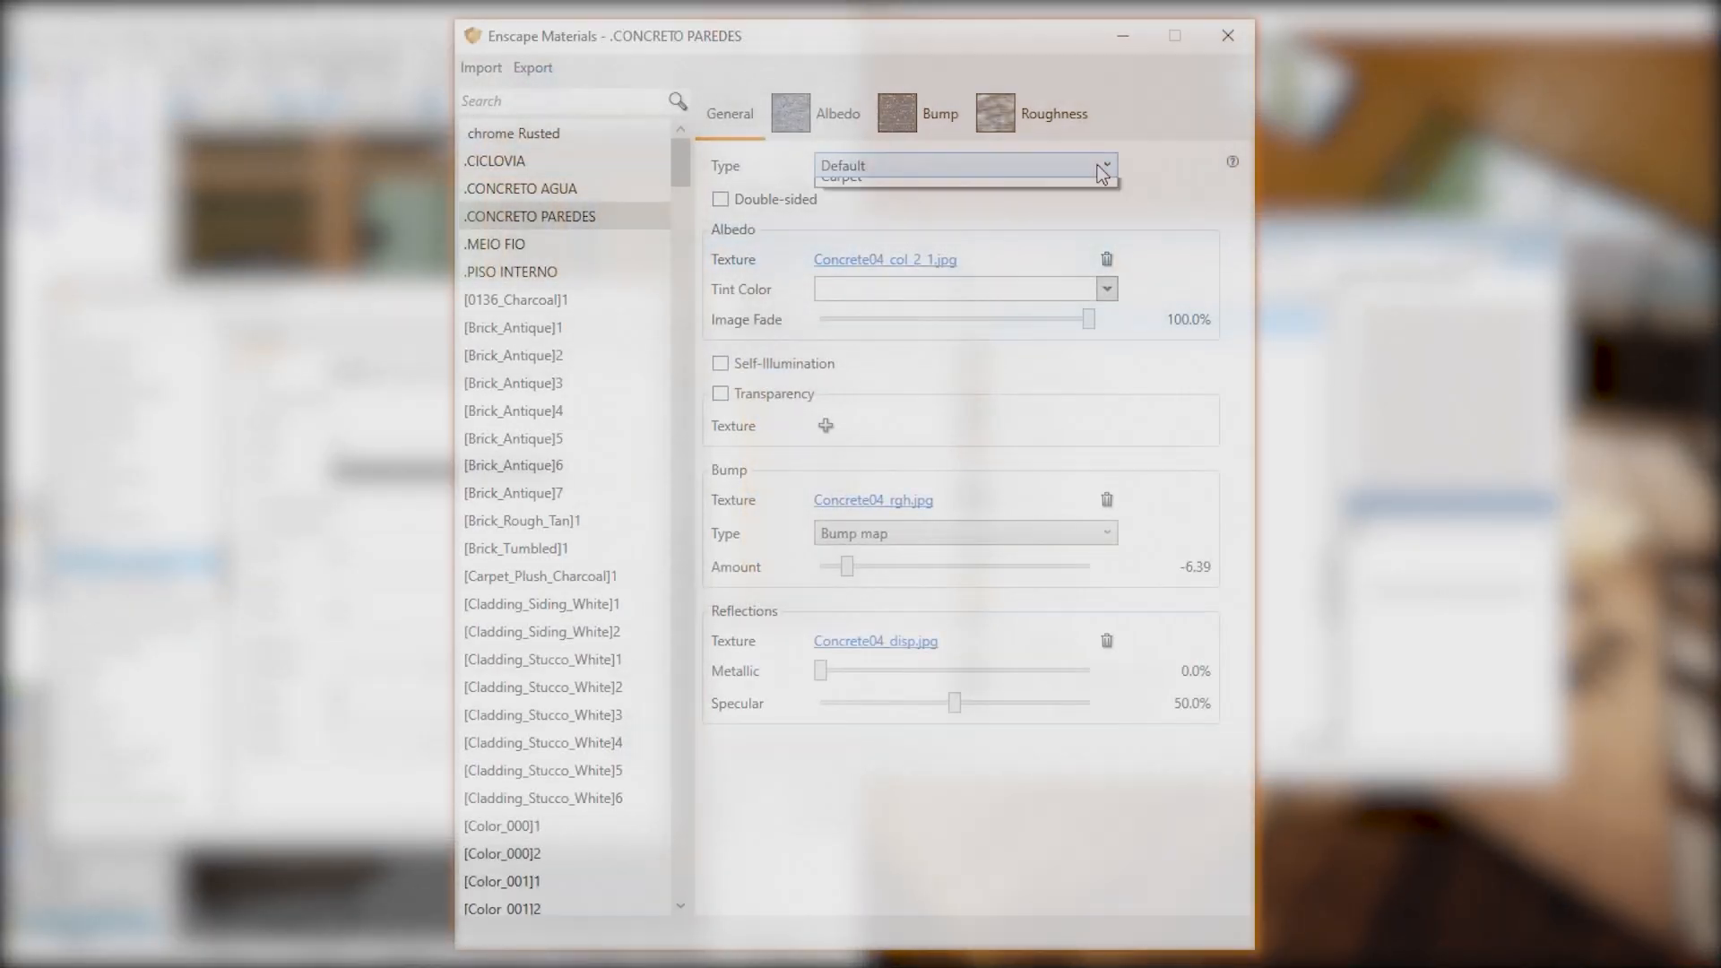
{"action": "left_click", "coordinate": [1104, 166]}
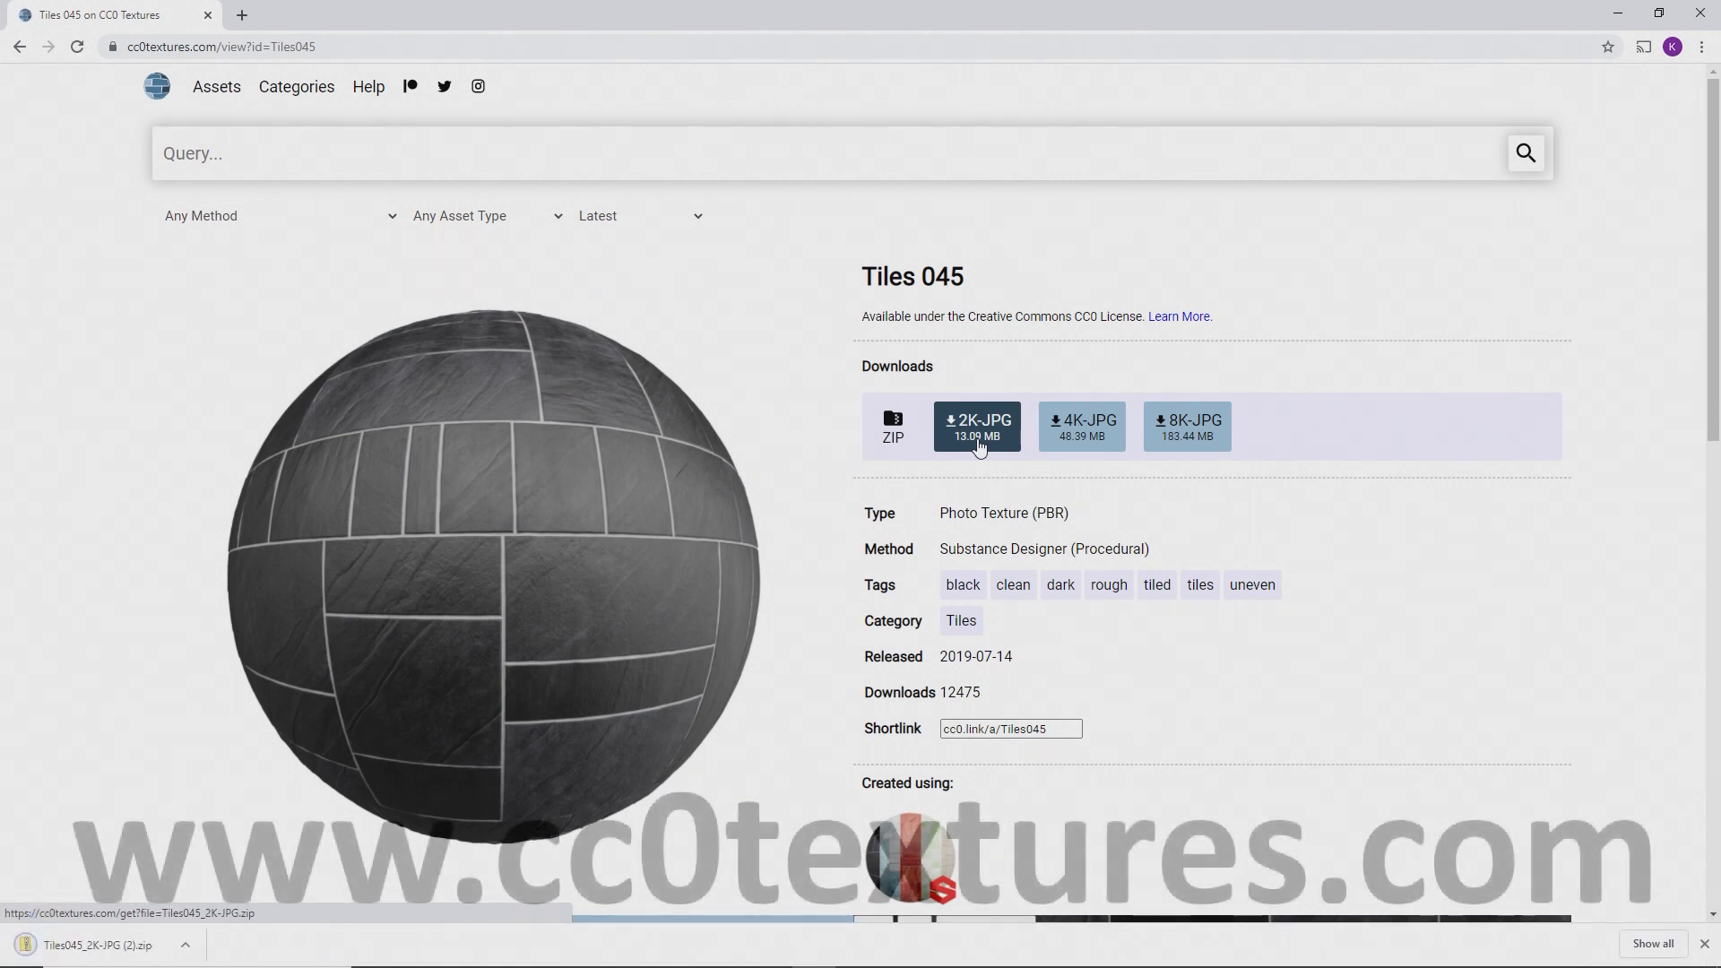
- Open the downloaded Tiles045_2K-JPG archive and select its Color and Displacement images
{"action": "left_click", "coordinate": [90, 945]}
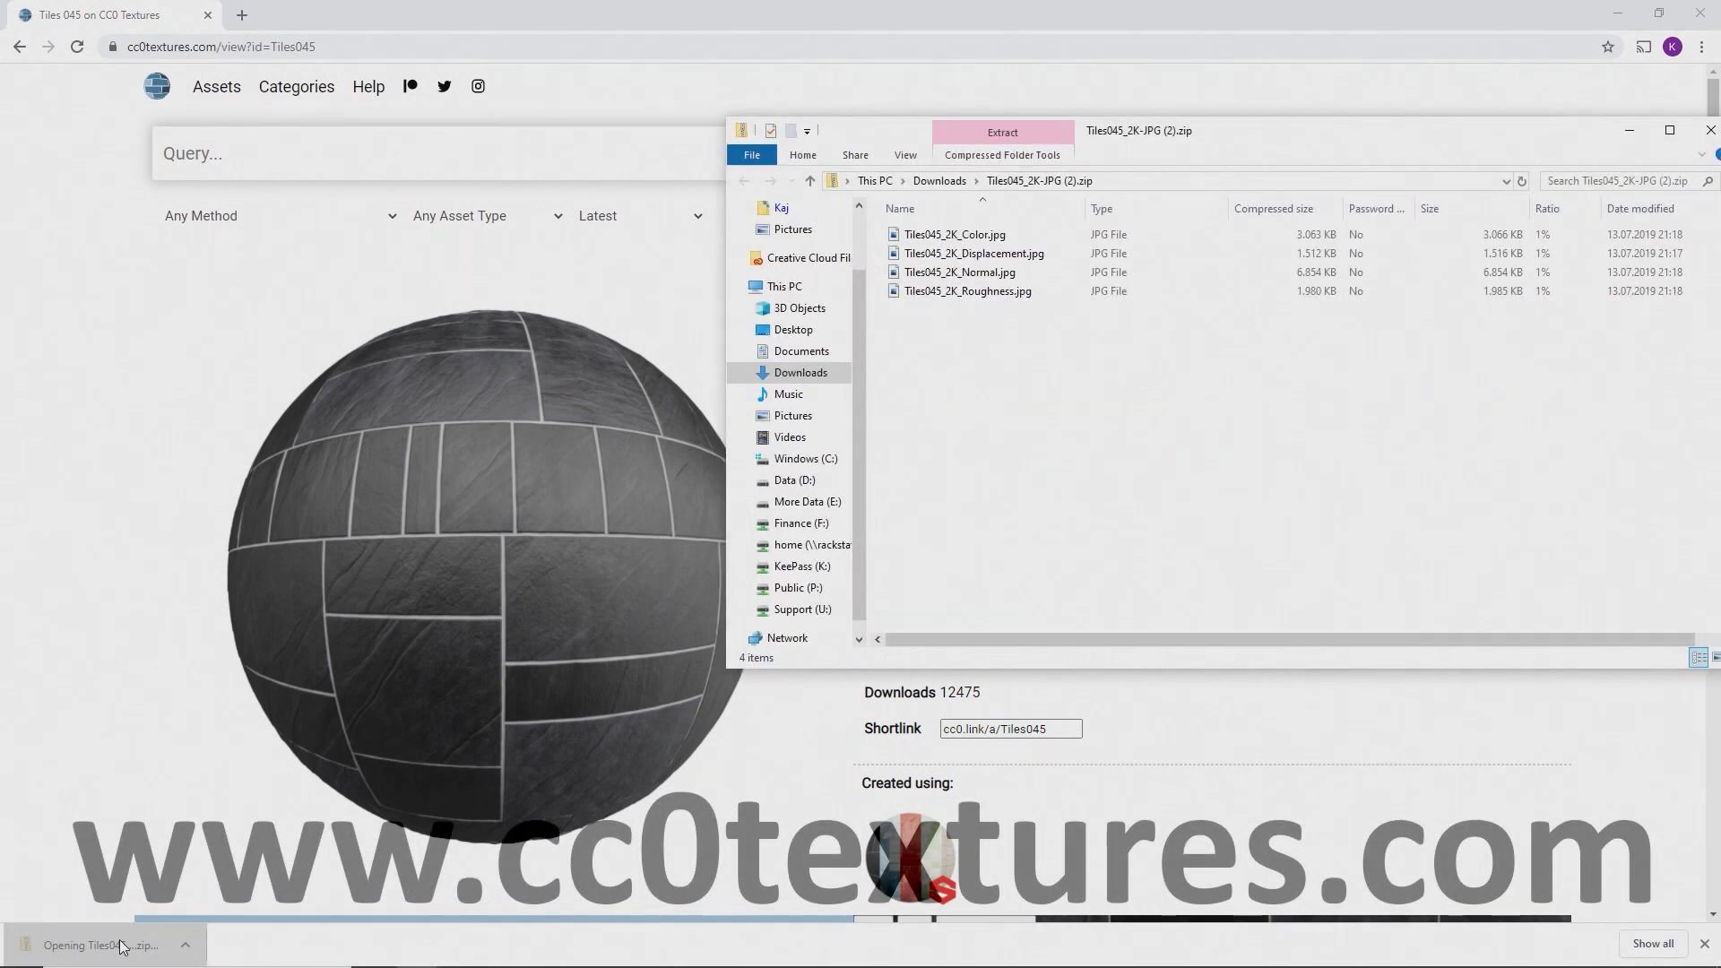
{"action": "left_click", "coordinate": [975, 235]}
{"action": "left_click", "coordinate": [976, 253], "text": "ctrl"}
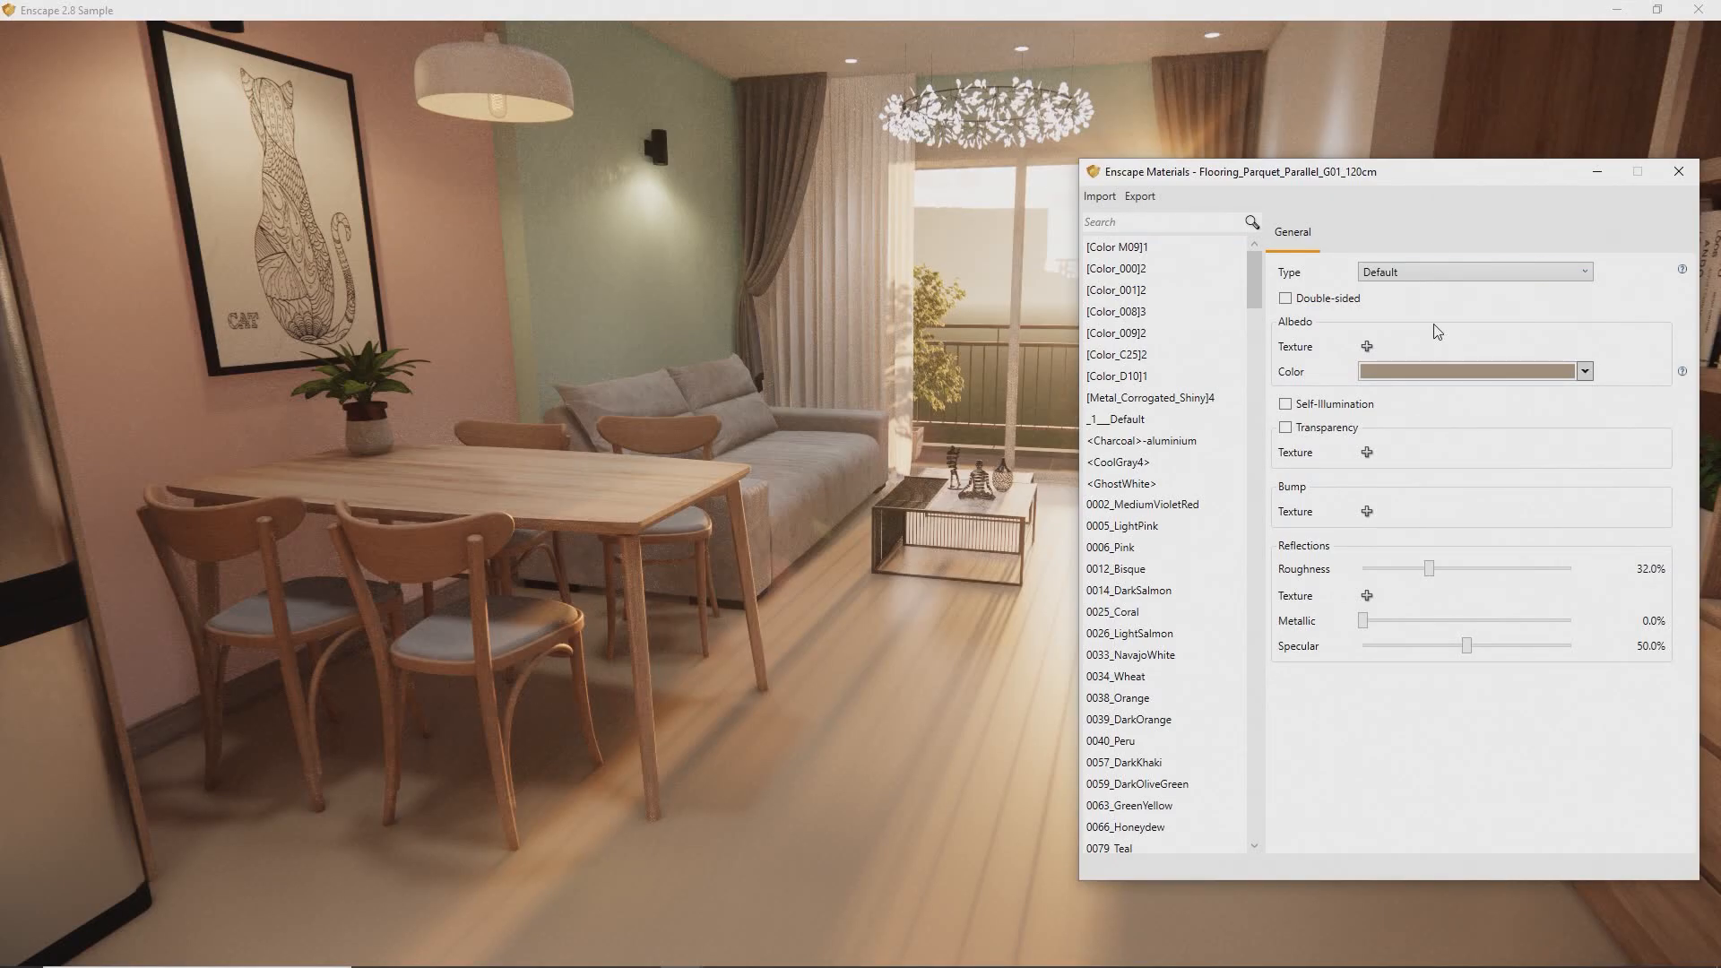
- Load Tiles045_2K_Color.jpg as the albedo texture of the Flooring_Parquet_Parallel_G01_120cm material
{"action": "left_click", "coordinate": [1366, 346]}
{"action": "left_click", "coordinate": [1369, 341]}
{"action": "double_click", "coordinate": [1369, 340]}
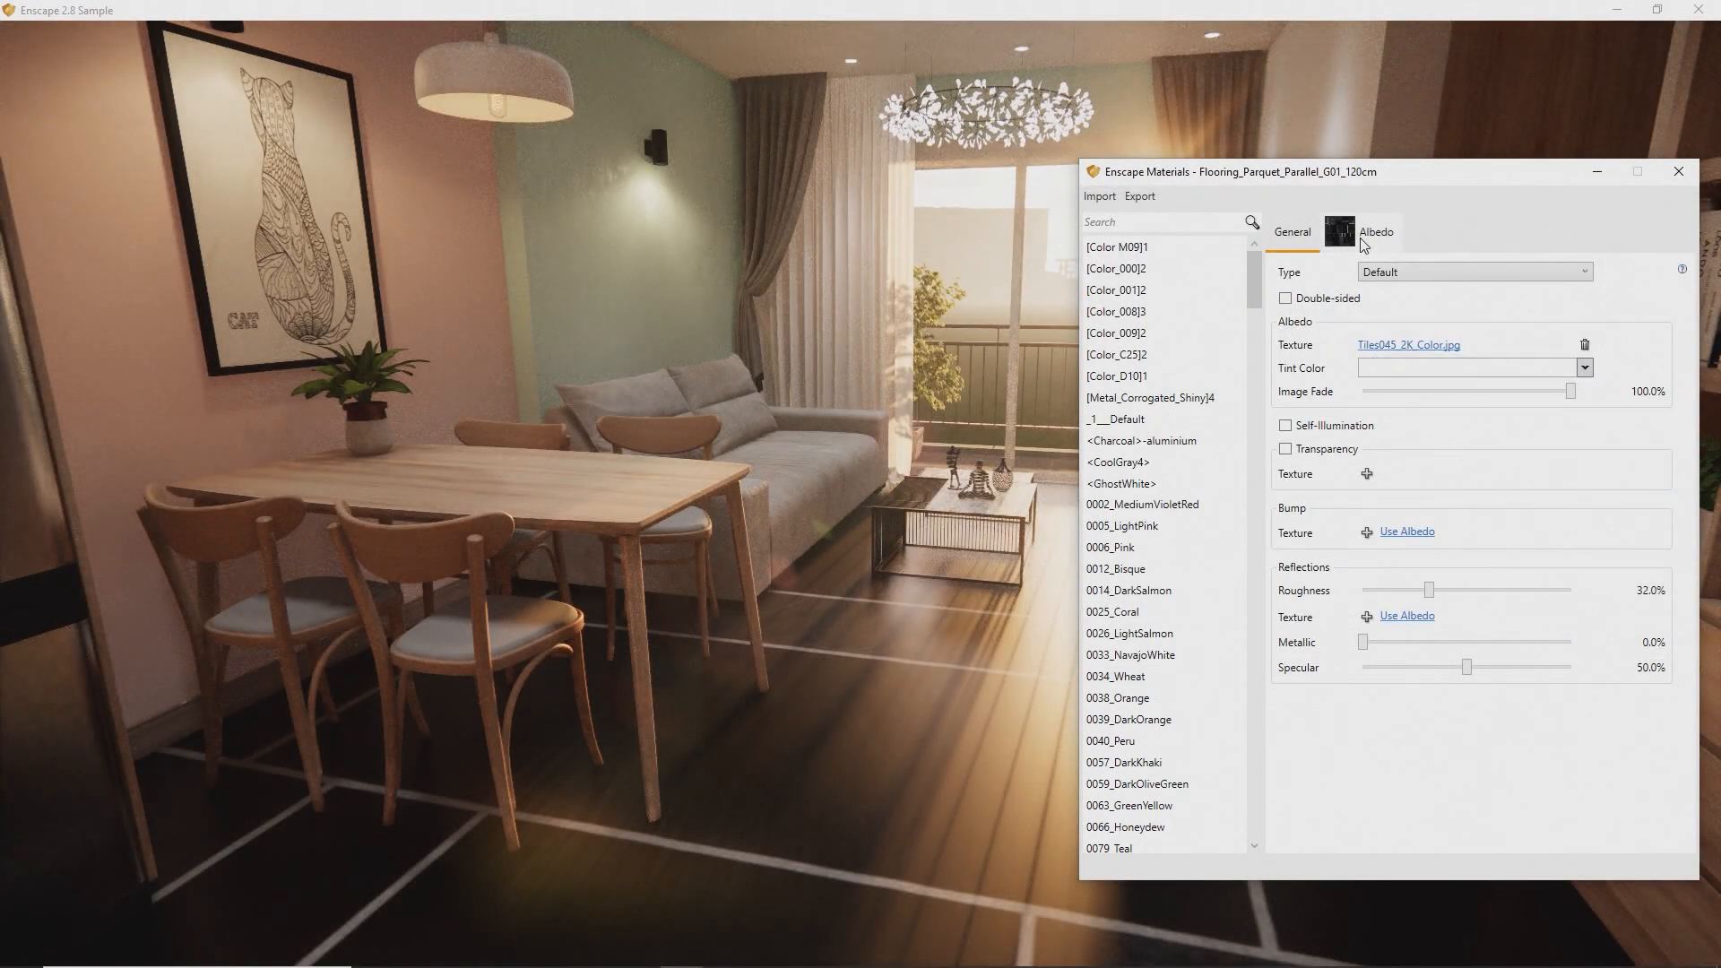
- Enable explicit texture transformation for the albedo image and set its width and height to 0.2 m
{"action": "left_click", "coordinate": [1363, 238]}
{"action": "left_click", "coordinate": [1353, 620]}
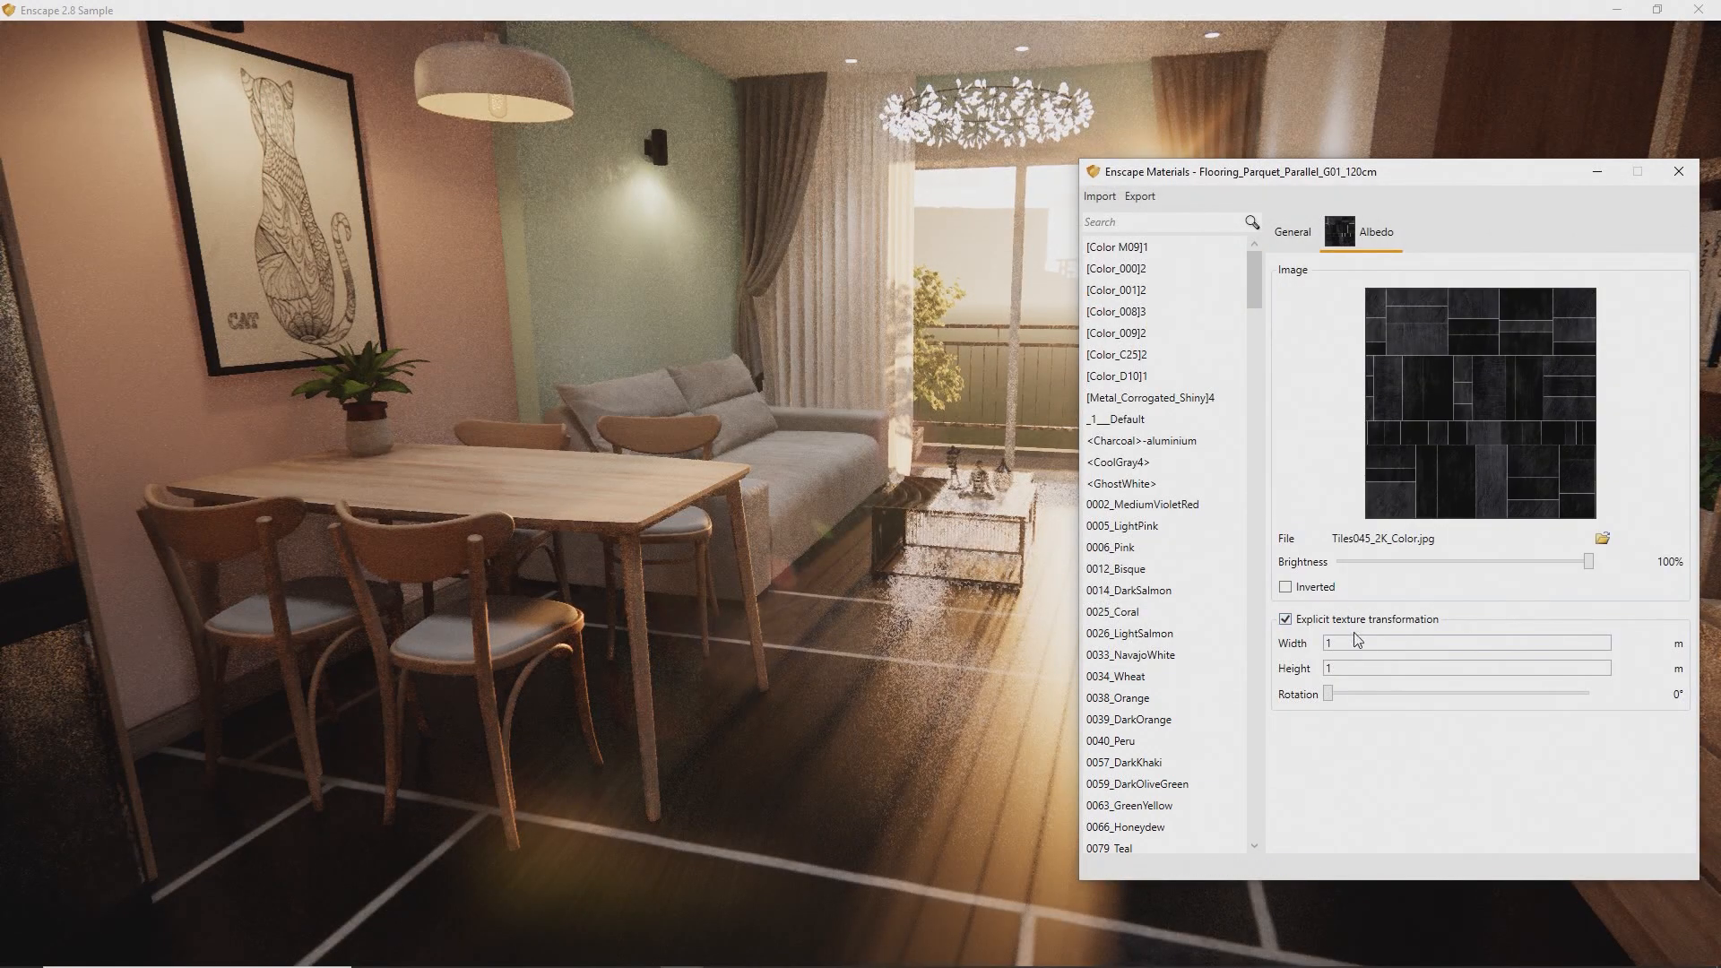
{"action": "key", "text": "BackSpace"}
{"action": "type", "text": "0.2"}
{"action": "key", "text": "Tab"}
{"action": "type", "text": "0"}
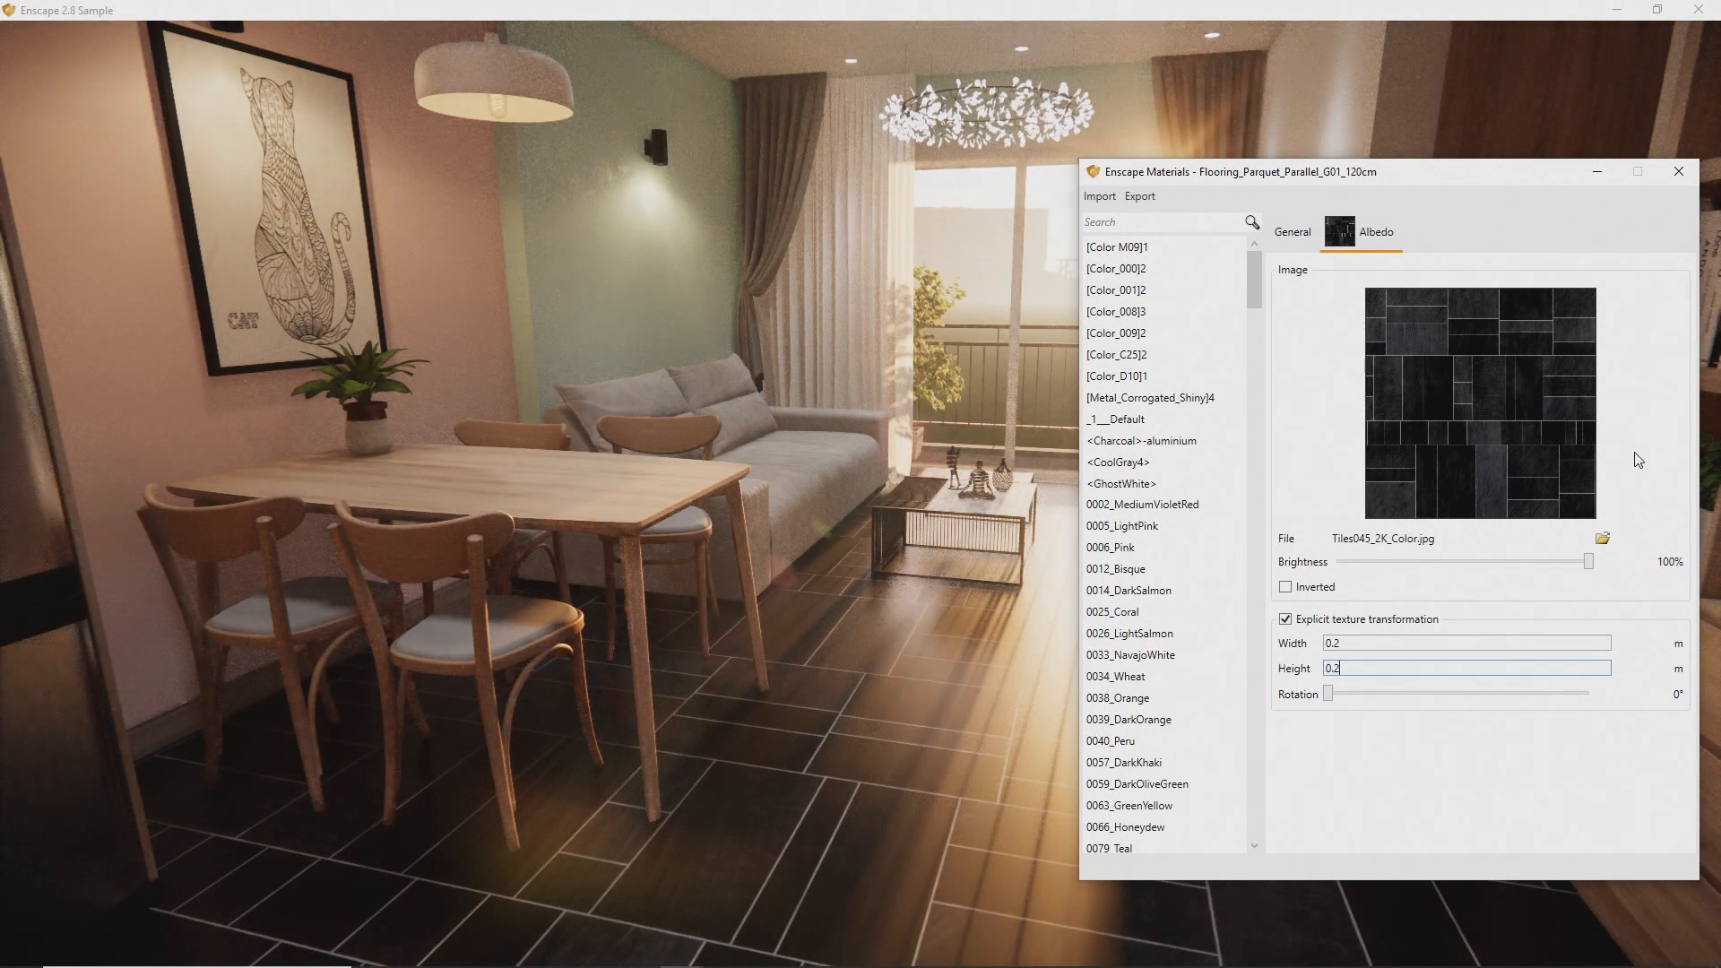
- Load Tiles045_2K_Displacement.jpg as the floor's bump map, set the bump amount to about 0.89 and close the material editor
{"action": "left_click", "coordinate": [1292, 233]}
{"action": "left_click", "coordinate": [1366, 532]}
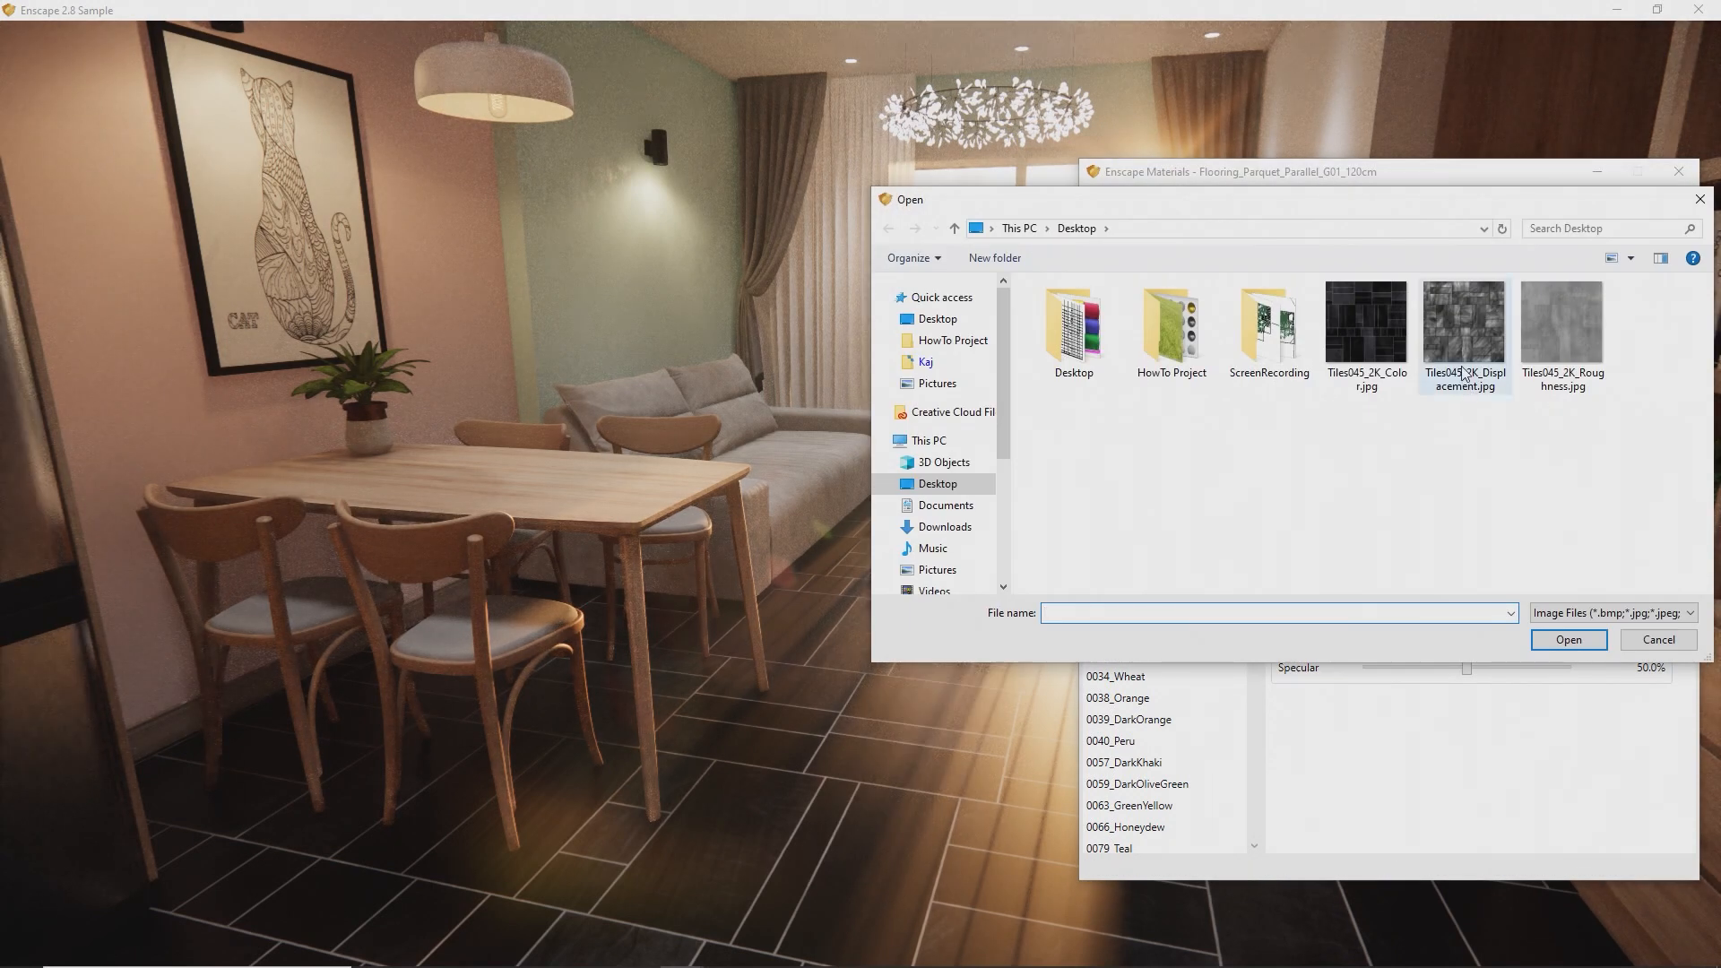
{"action": "double_click", "coordinate": [1463, 374]}
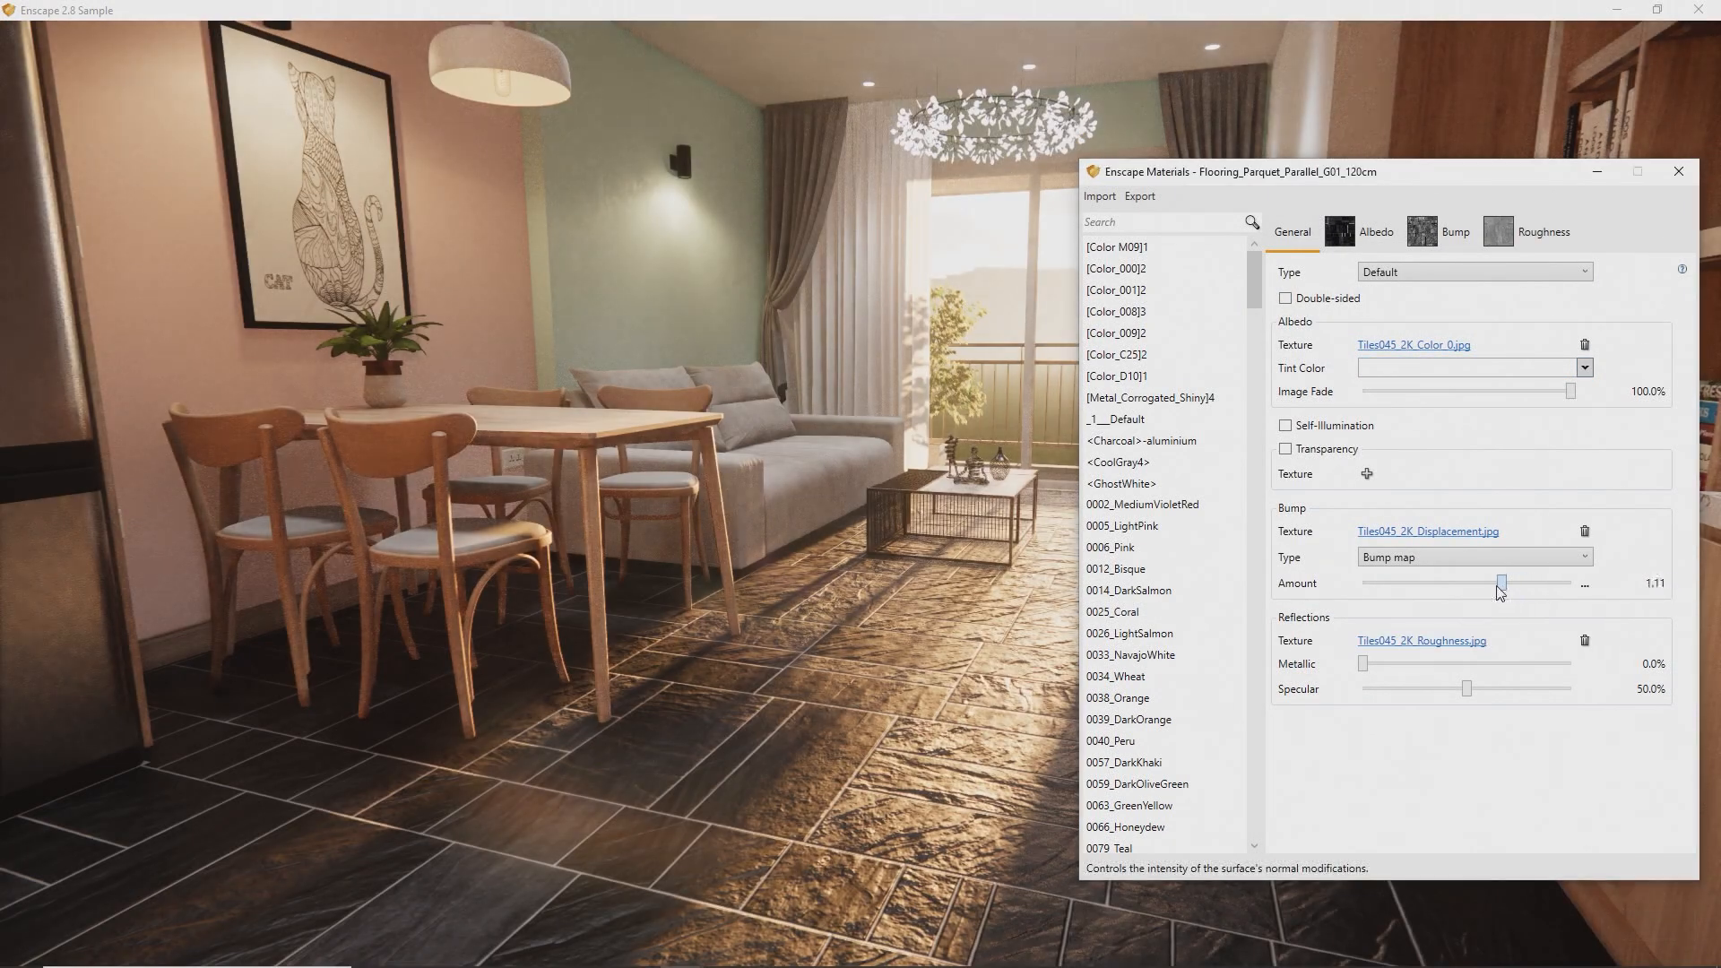
{"action": "left_click_drag", "start_coordinate": [1501, 584], "coordinate": [1494, 584]}
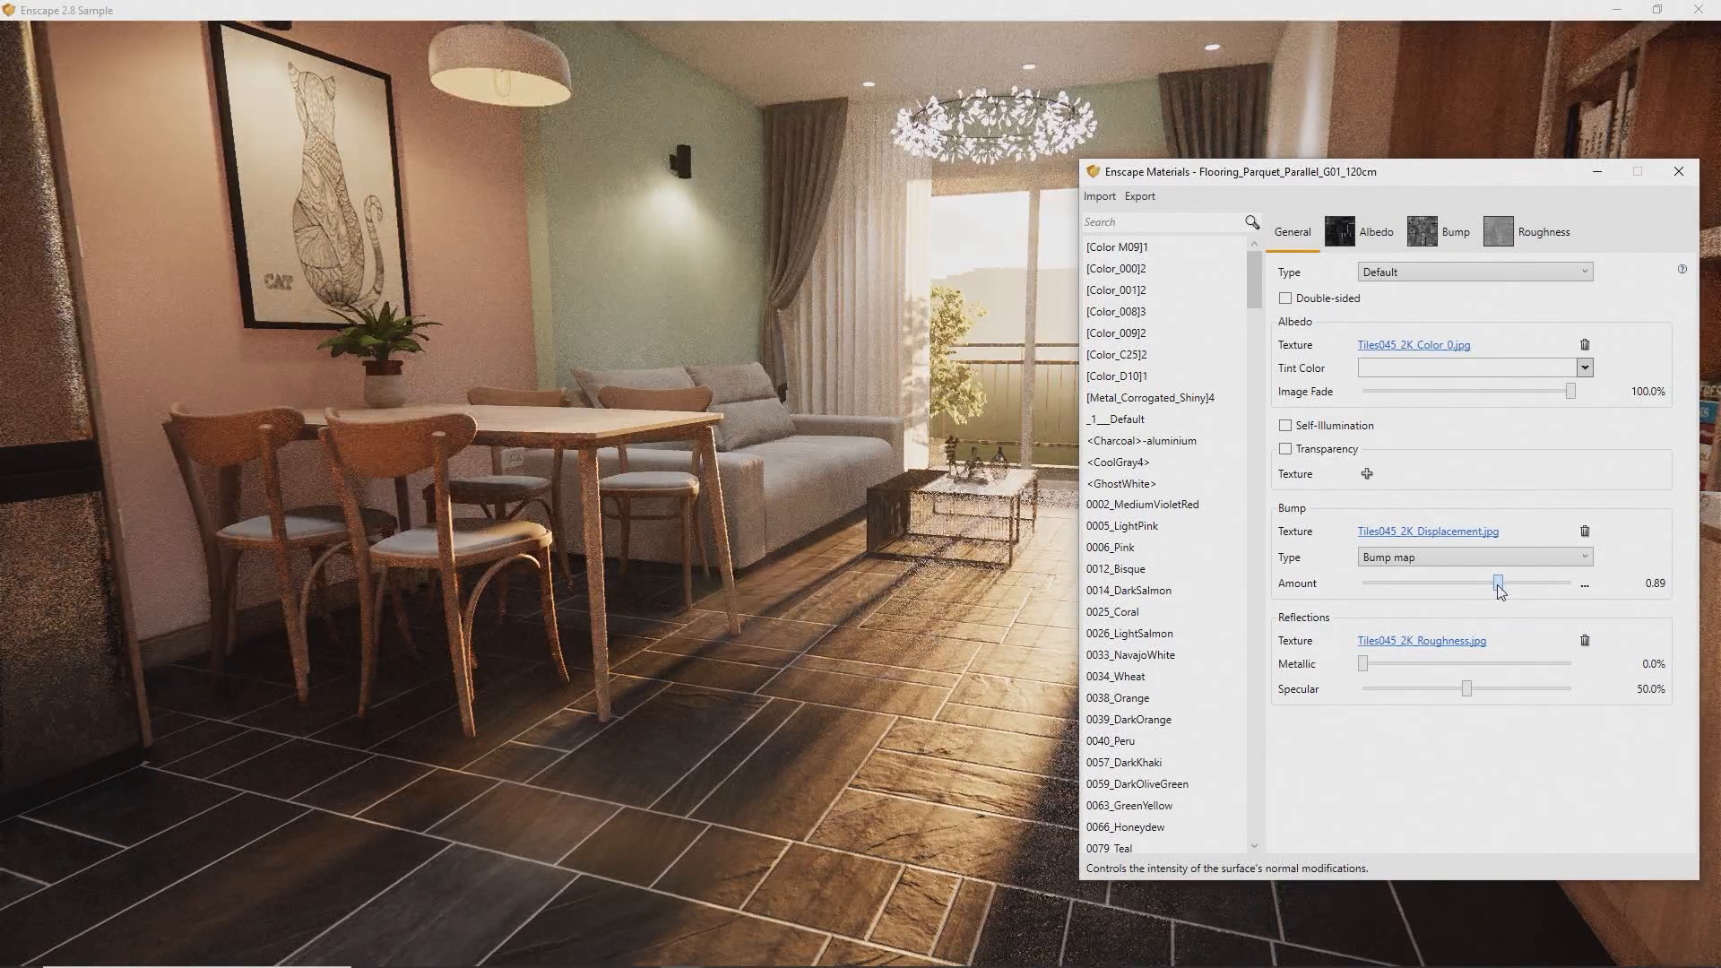
{"action": "left_click", "coordinate": [1584, 179]}
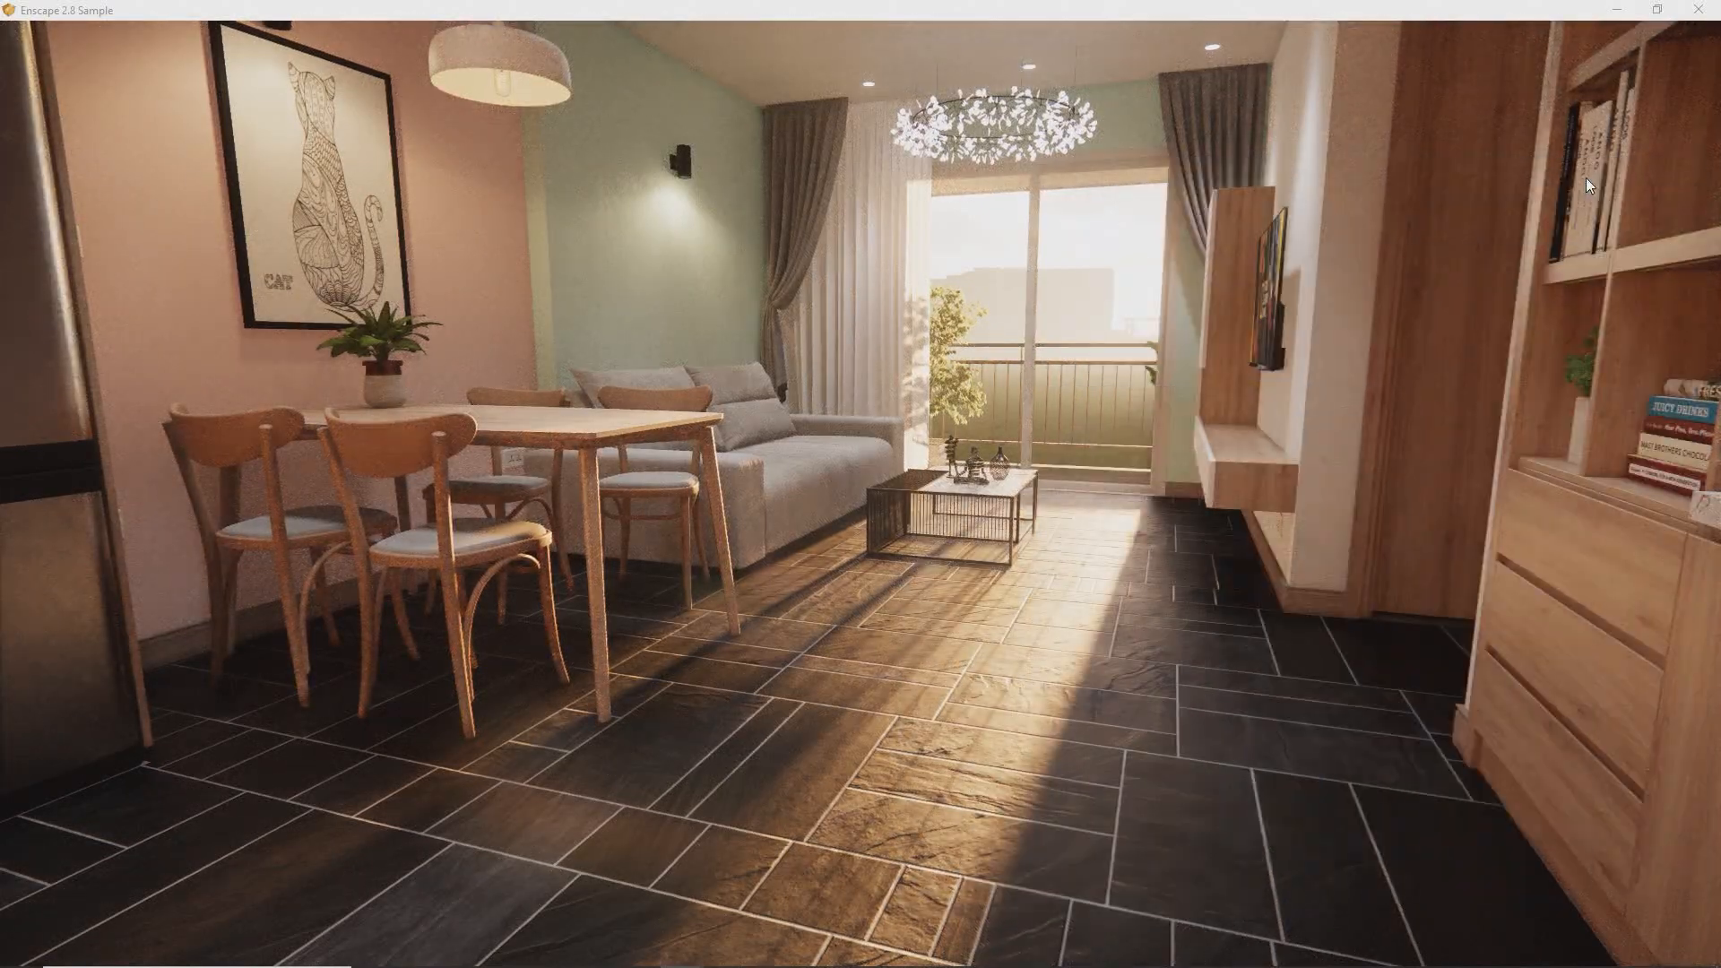
- Load Tiles045_2K_Roughness.jpg as the reflections roughness texture of the Flooring_Parquet_Parallel_G01_120cm material
{"action": "left_click_drag", "start_coordinate": [1267, 380], "coordinate": [1232, 511]}
{"action": "right_click_drag", "start_coordinate": [1232, 511], "coordinate": [1425, 538]}
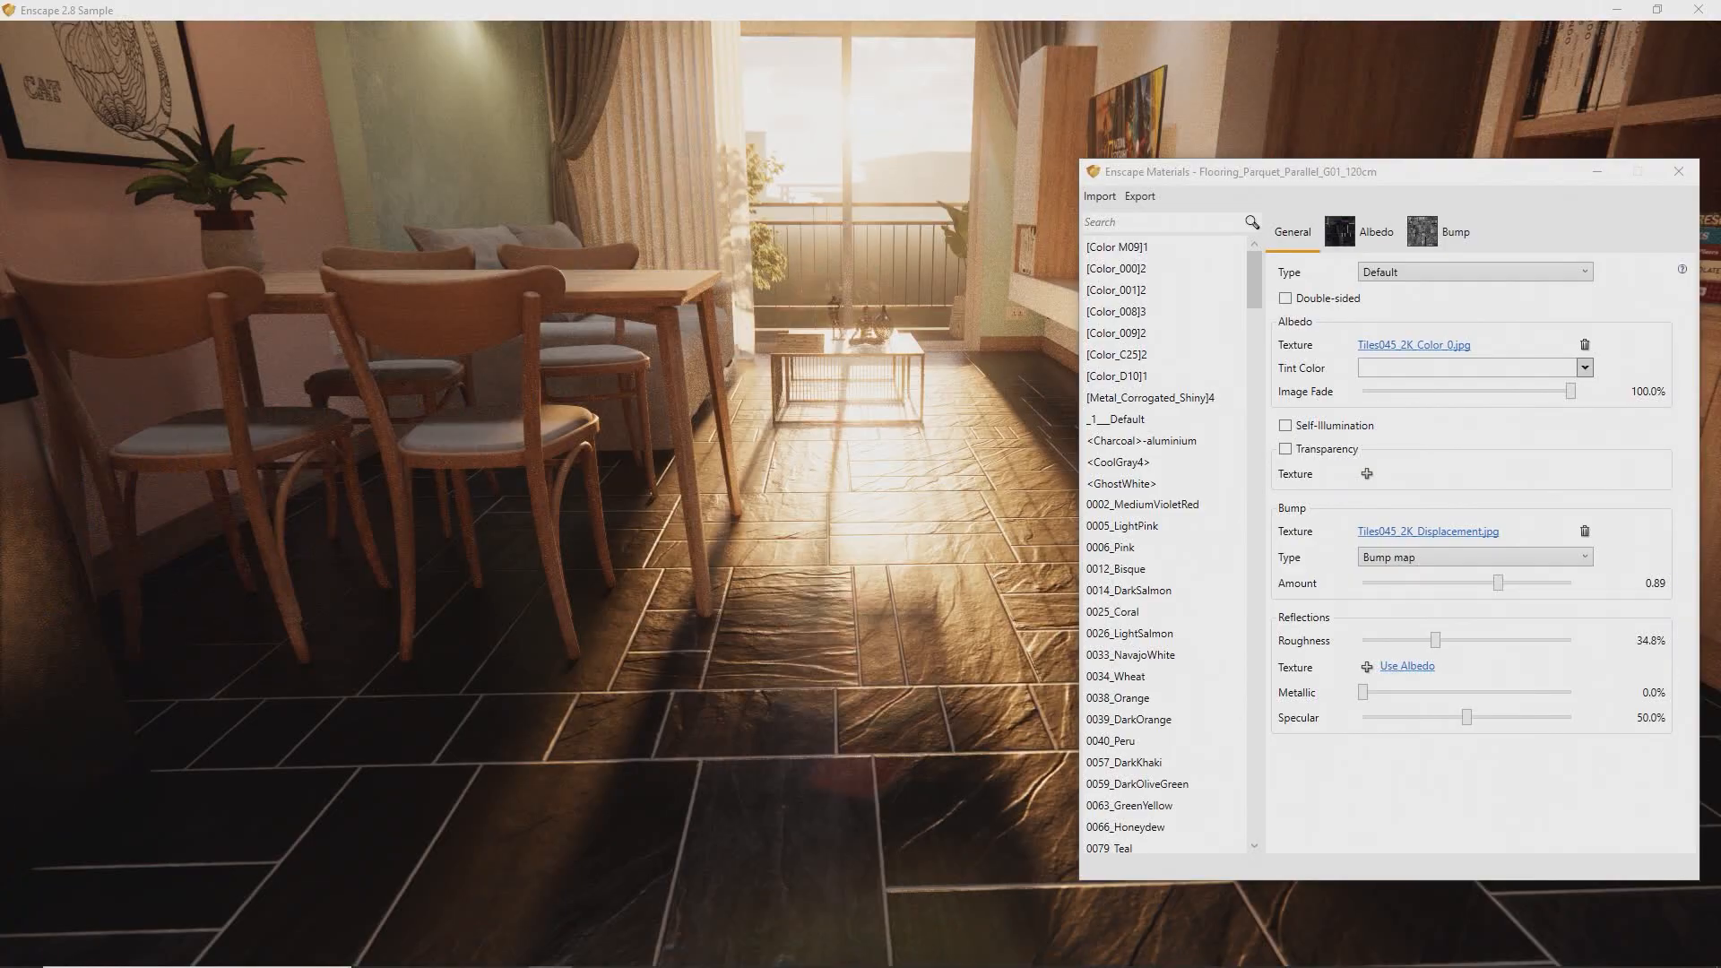
{"action": "left_click", "coordinate": [1366, 668]}
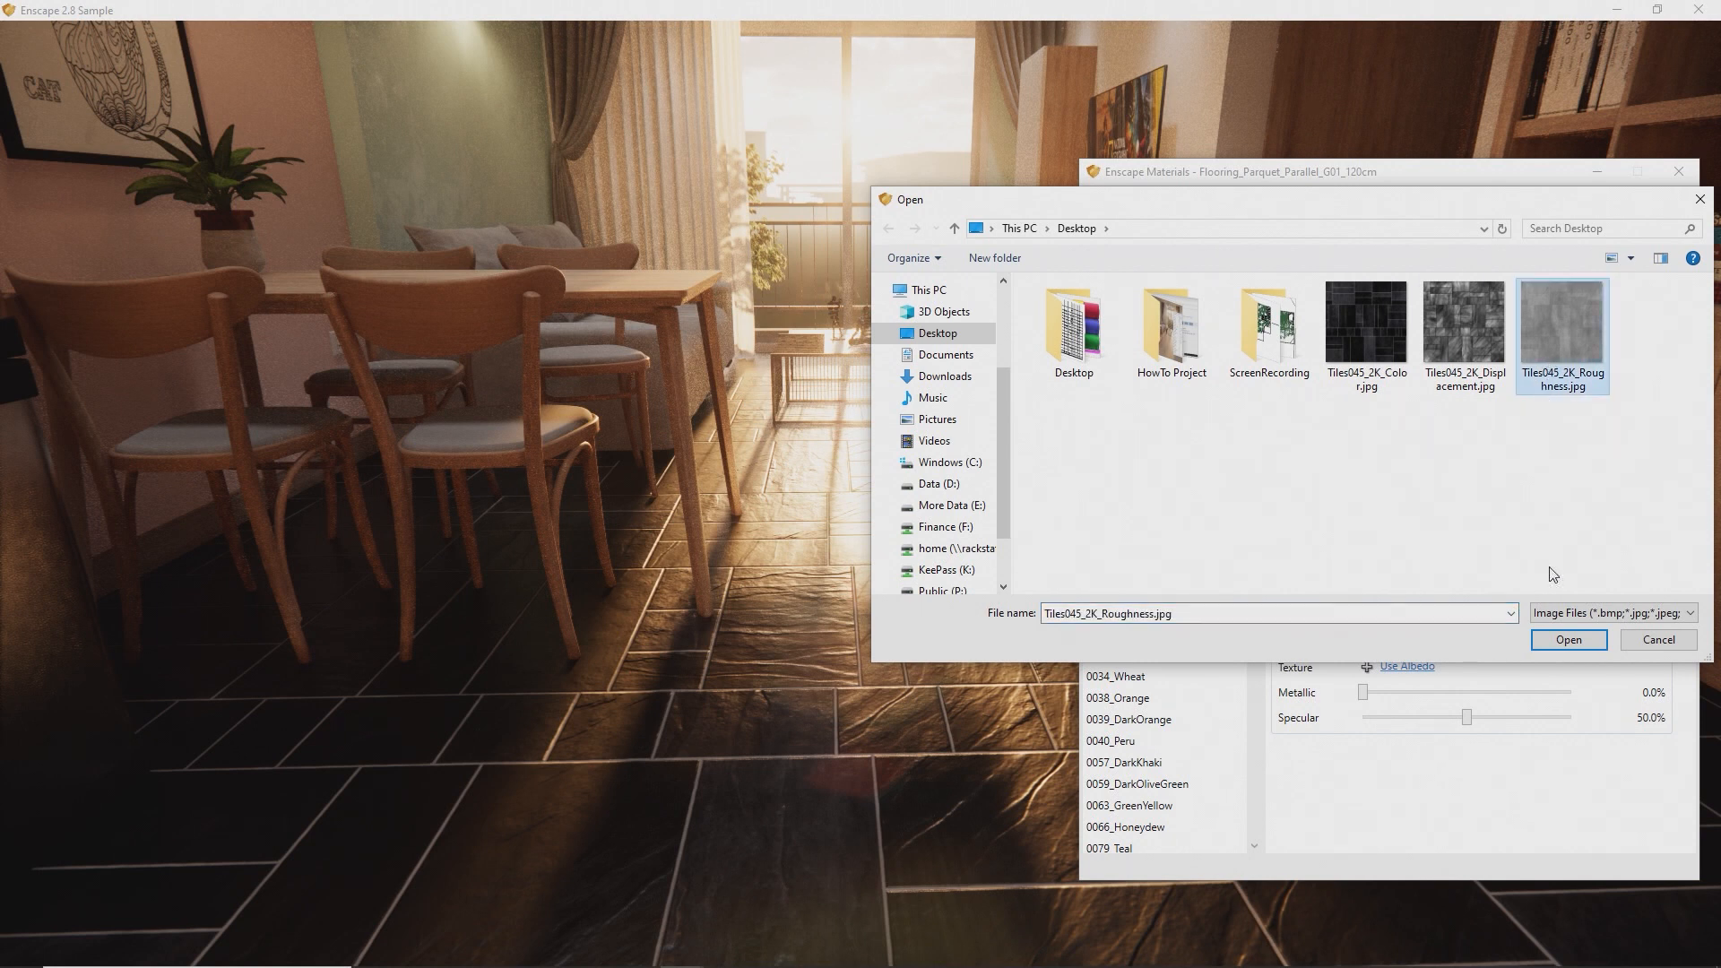
{"action": "left_click", "coordinate": [1581, 645]}
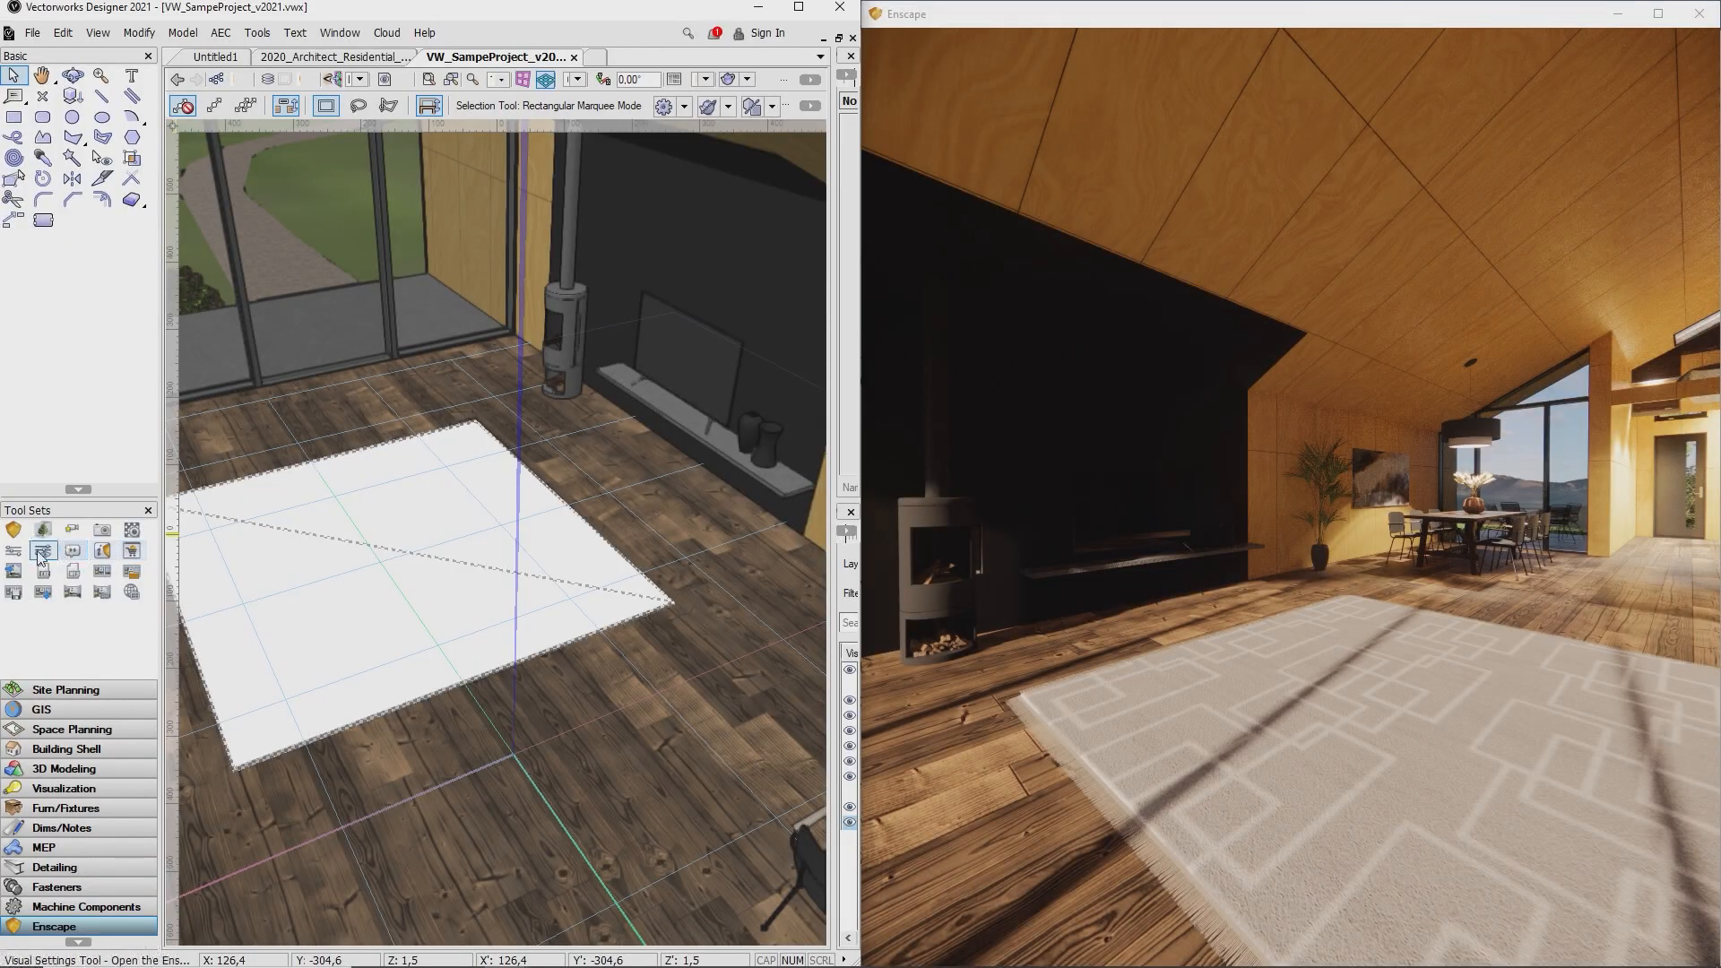
- Place two Accent Armchair 04 assets and one Lounge Armchair 02 from the Enscape asset library on the white rug
{"action": "left_click", "coordinate": [42, 530]}
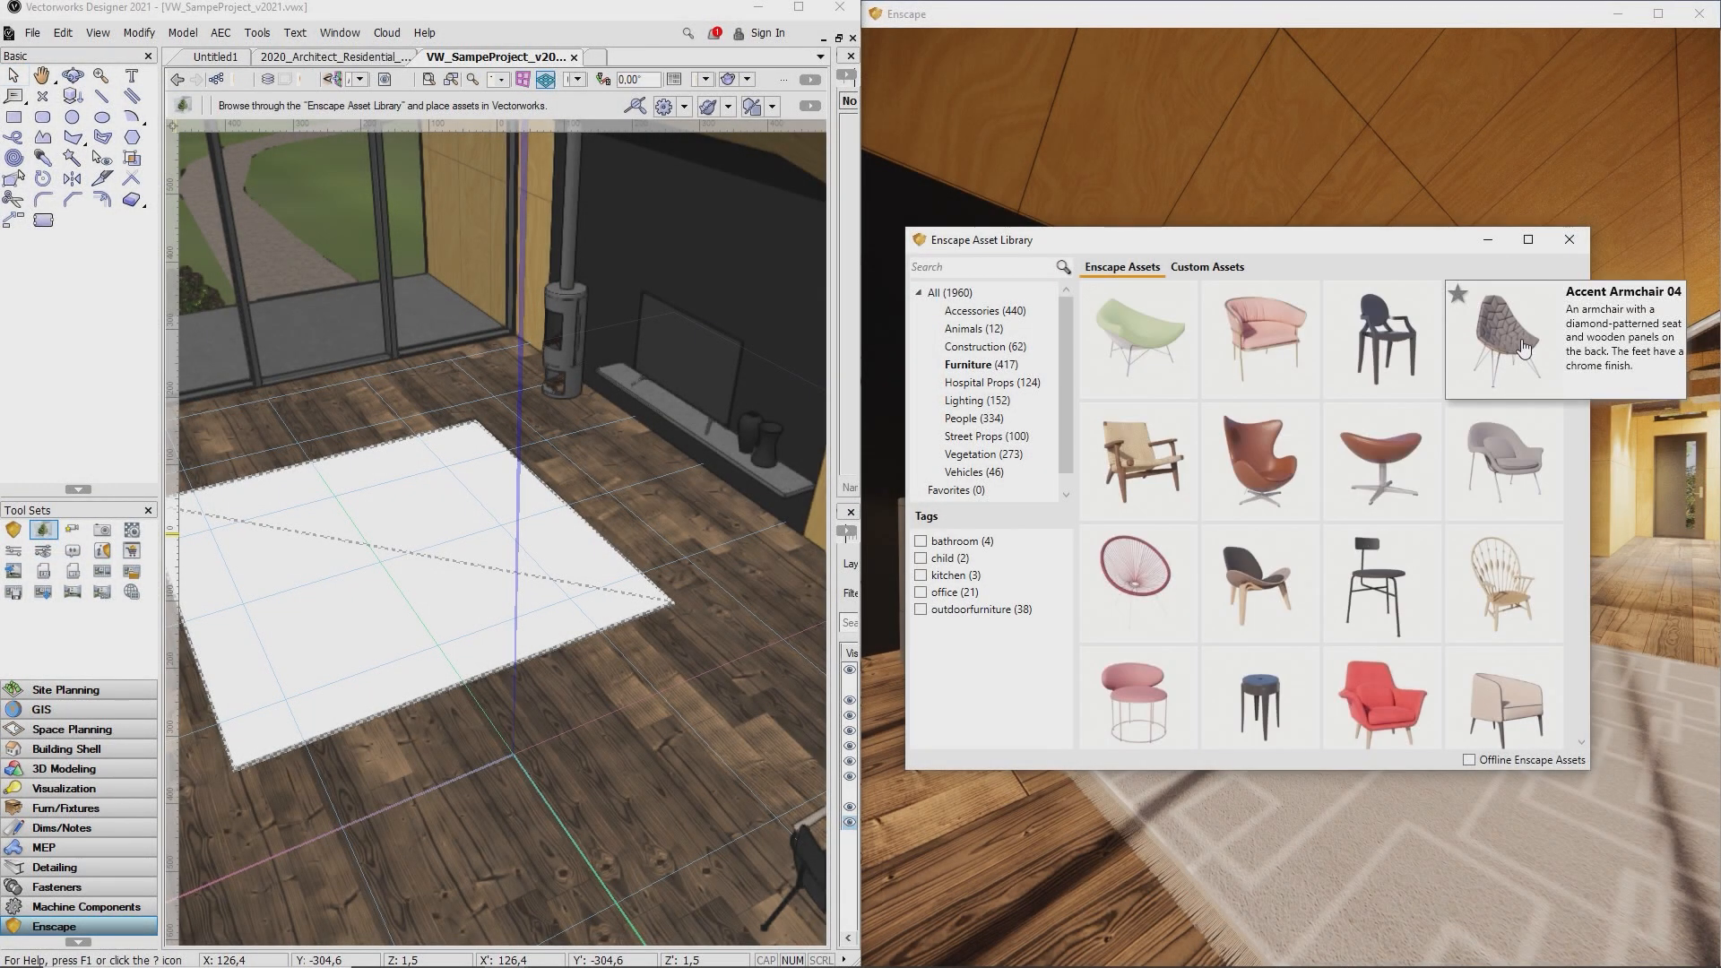
{"action": "left_click", "coordinate": [1523, 347]}
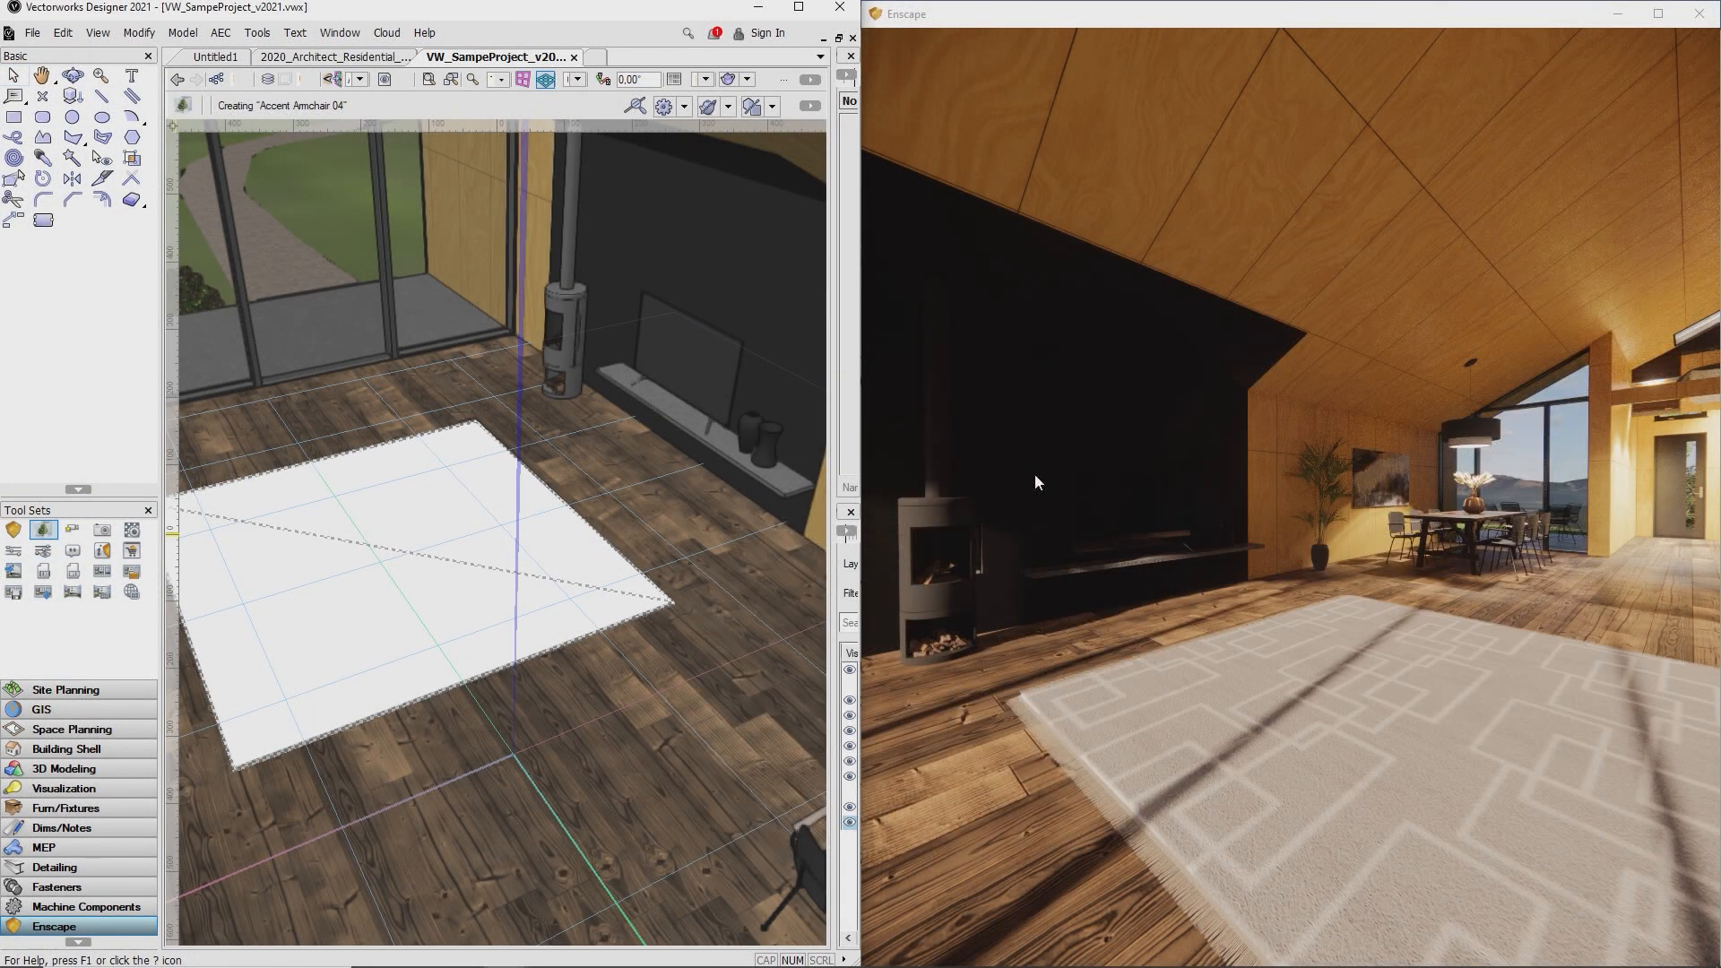
{"action": "left_click", "coordinate": [445, 543]}
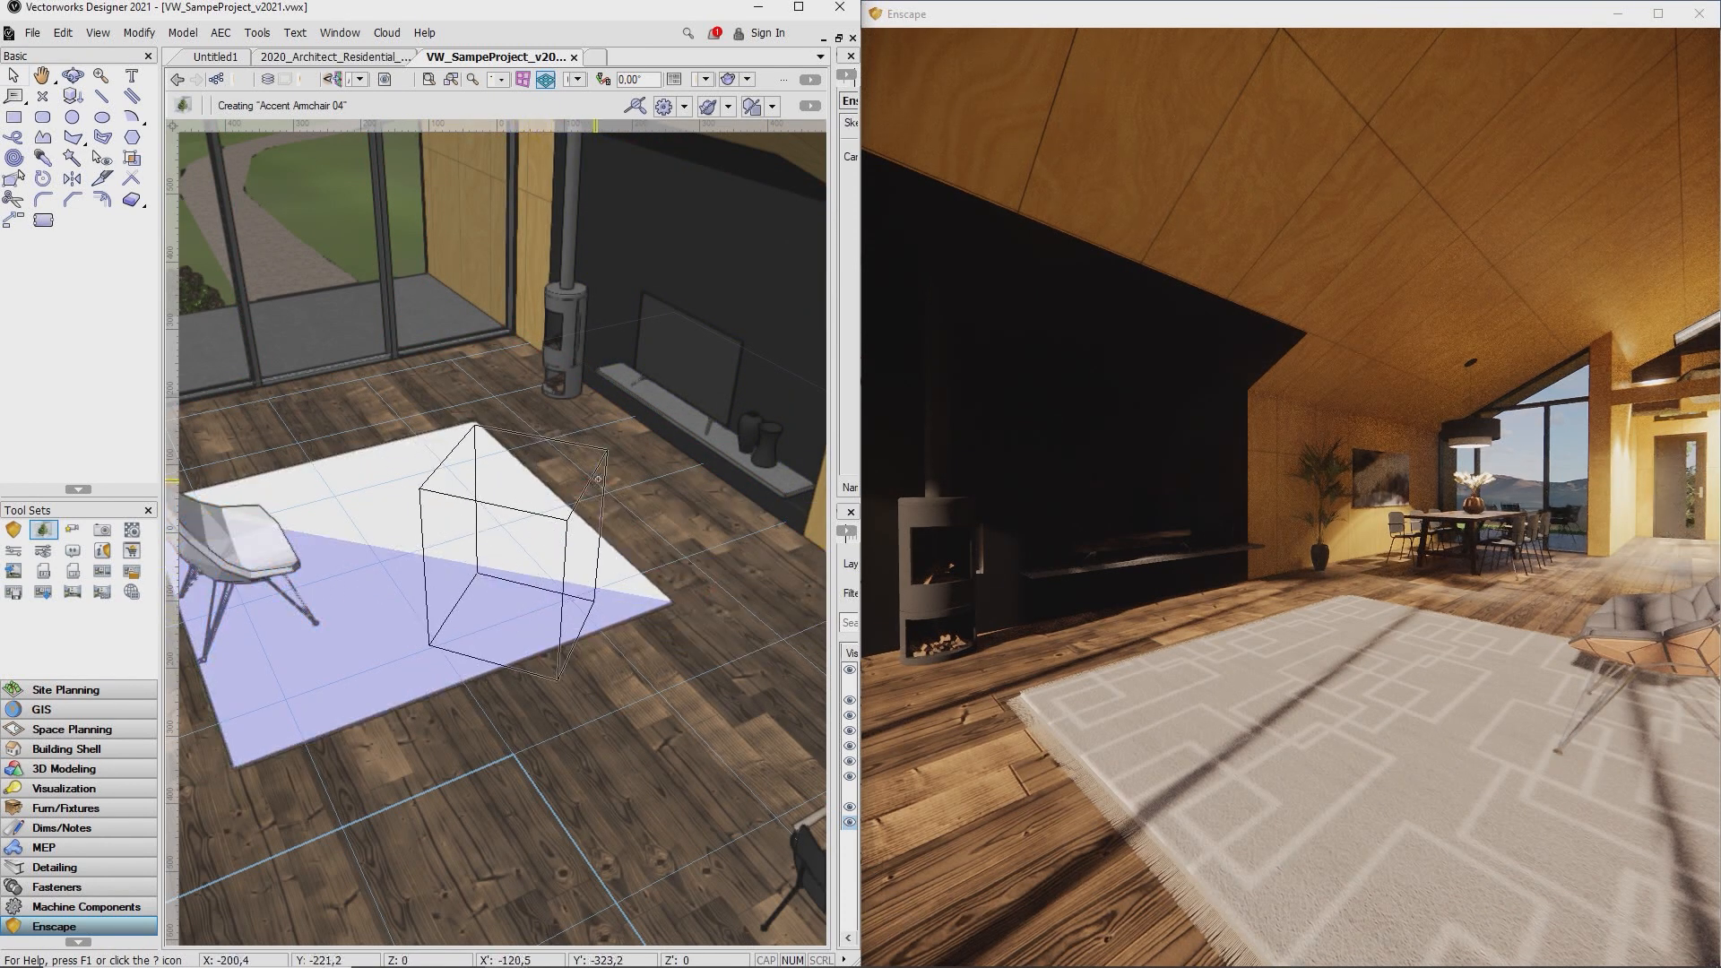
{"action": "left_click", "coordinate": [515, 620]}
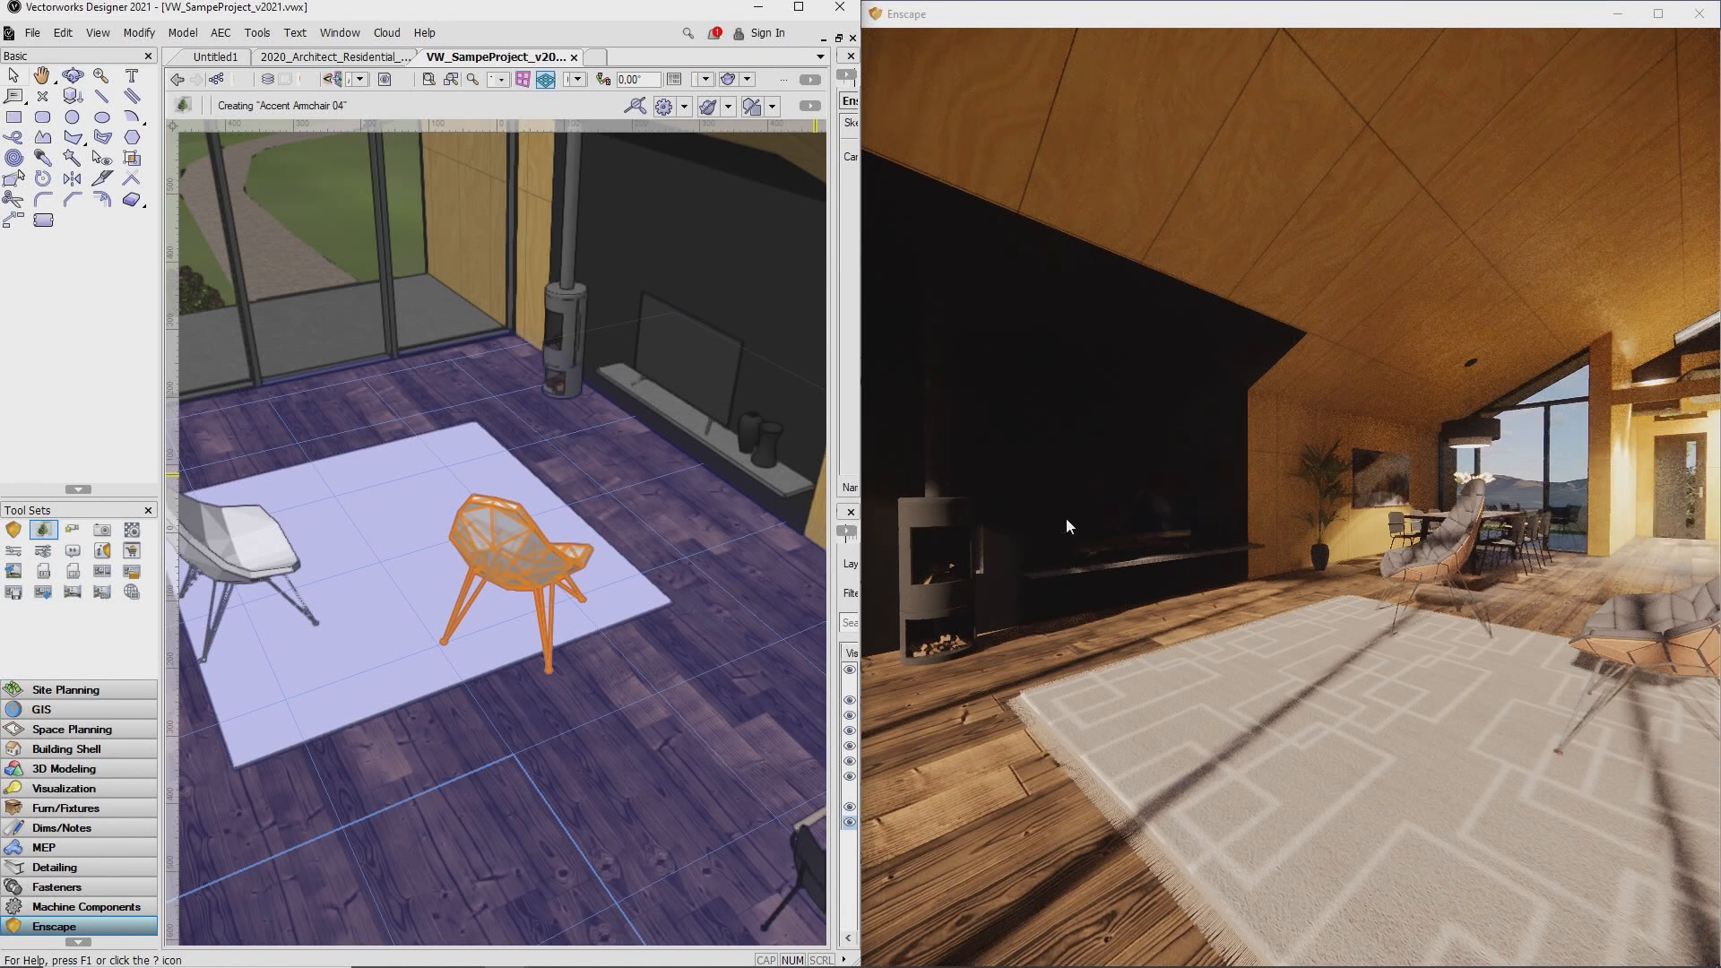
{"action": "key", "text": "Escape"}
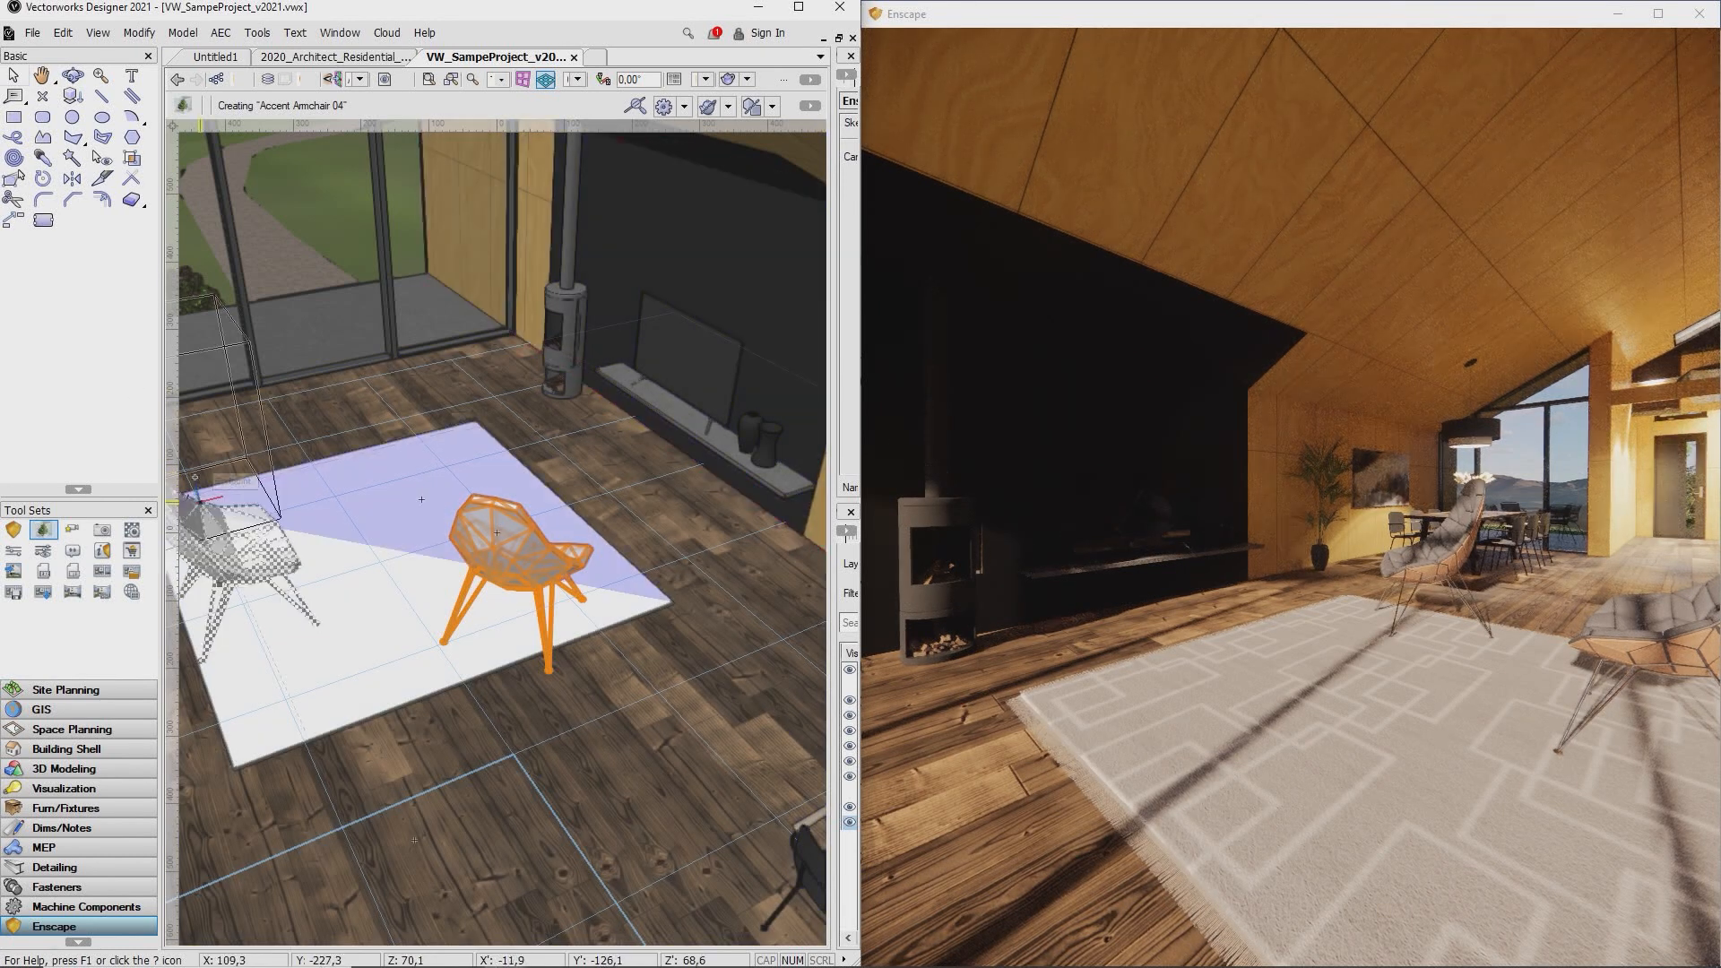
{"action": "left_click", "coordinate": [1288, 681]}
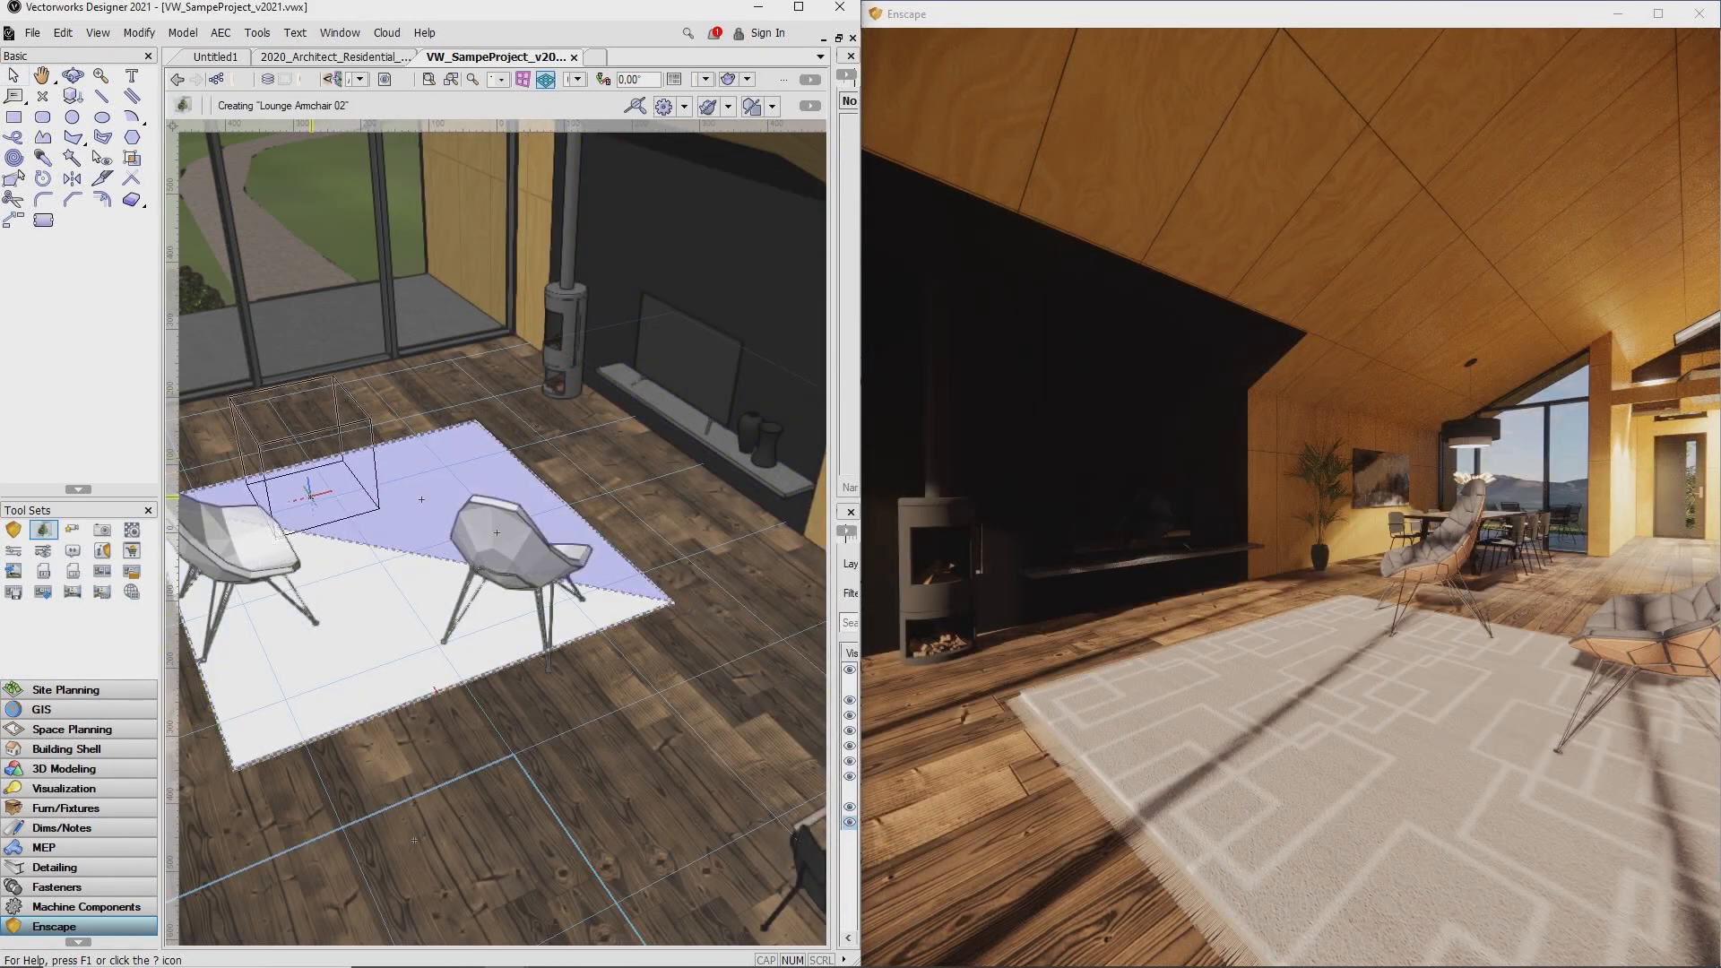
{"action": "left_click", "coordinate": [422, 496]}
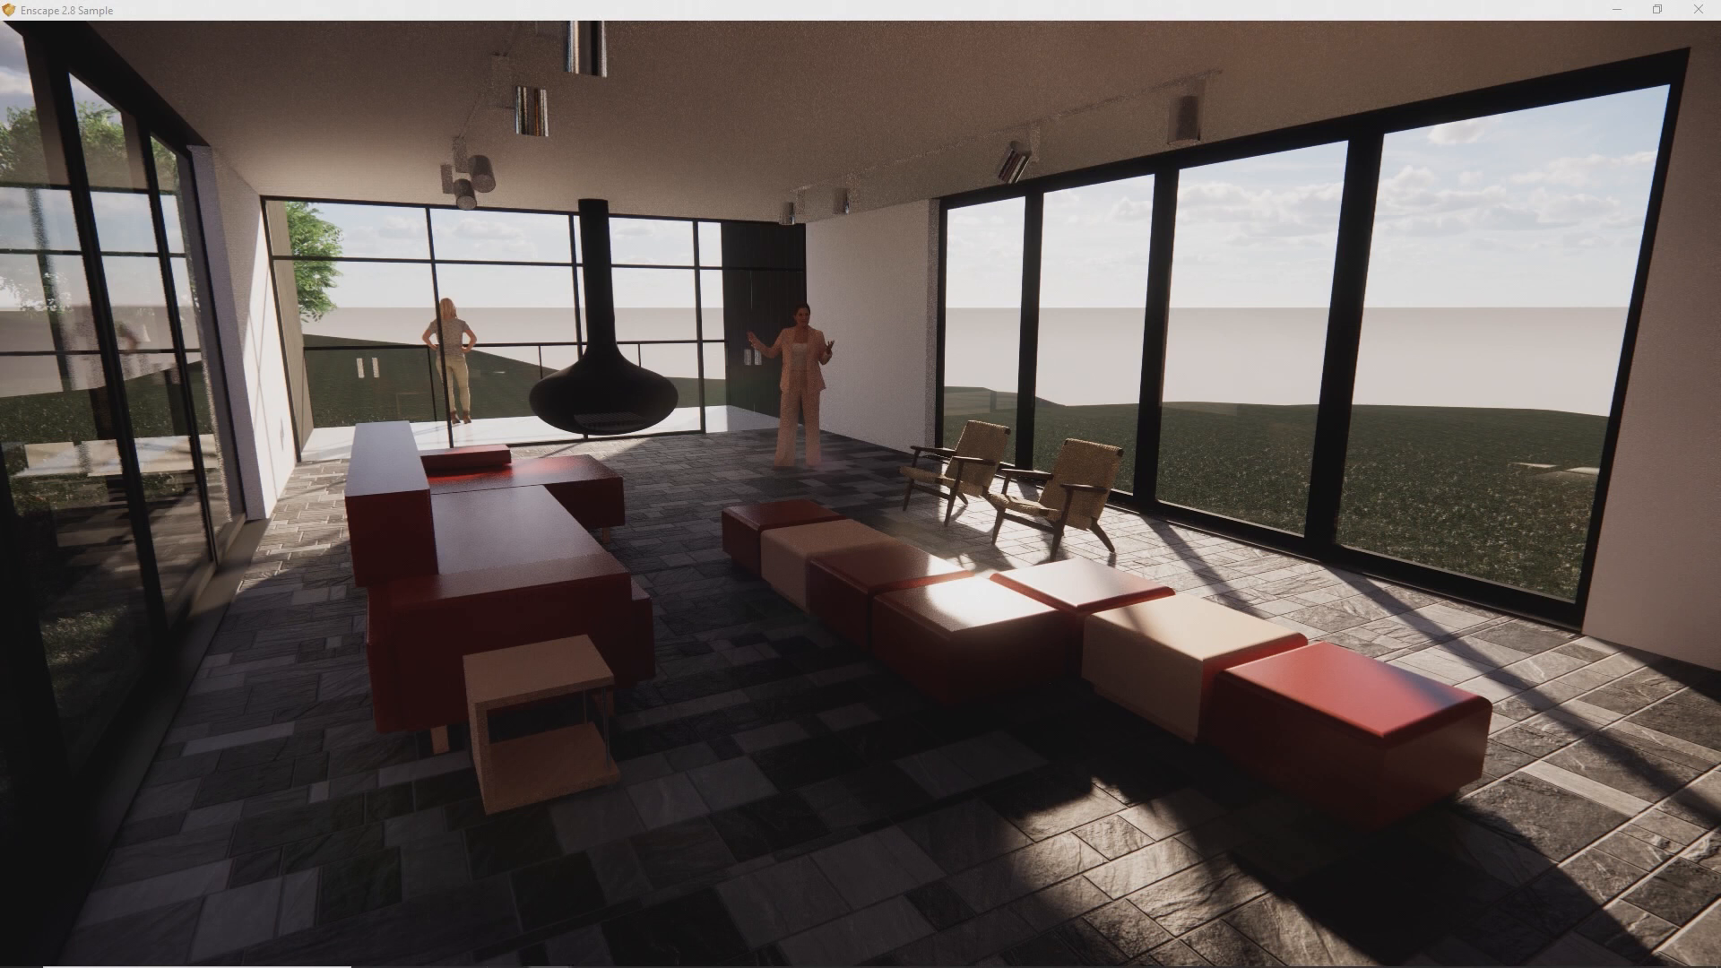
- In the visual settings for the atmosphere, set the horizon source to Forest
{"action": "key", "text": "F8"}
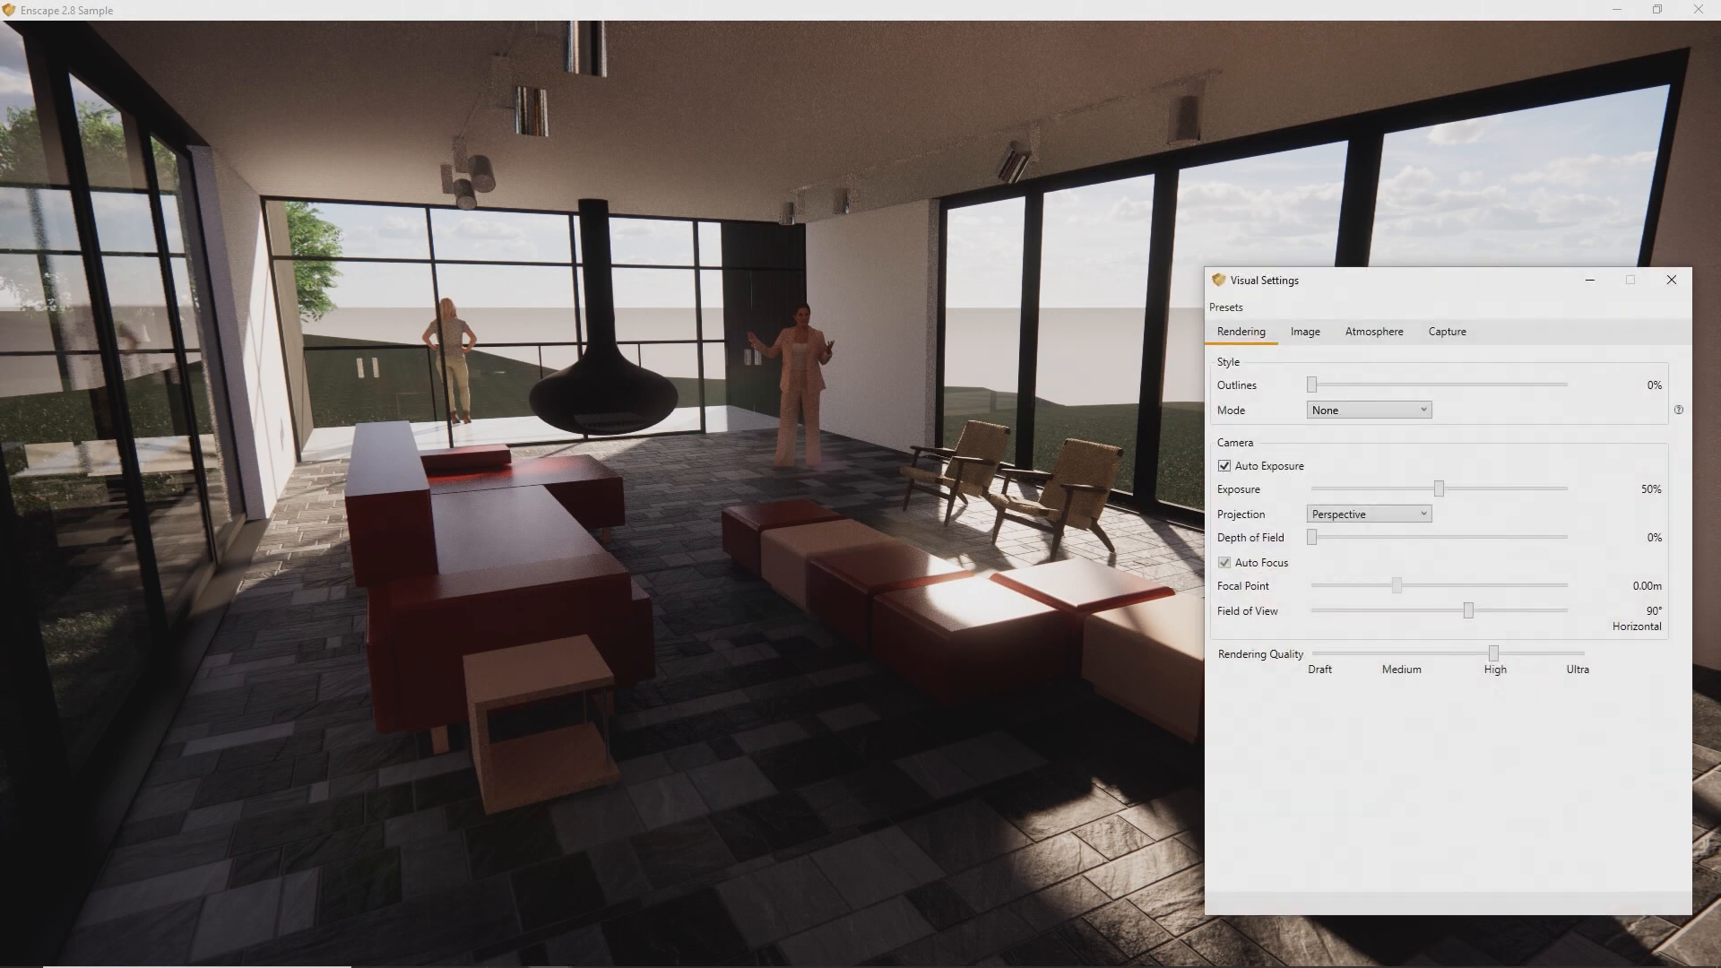
{"action": "left_click", "coordinate": [1380, 334]}
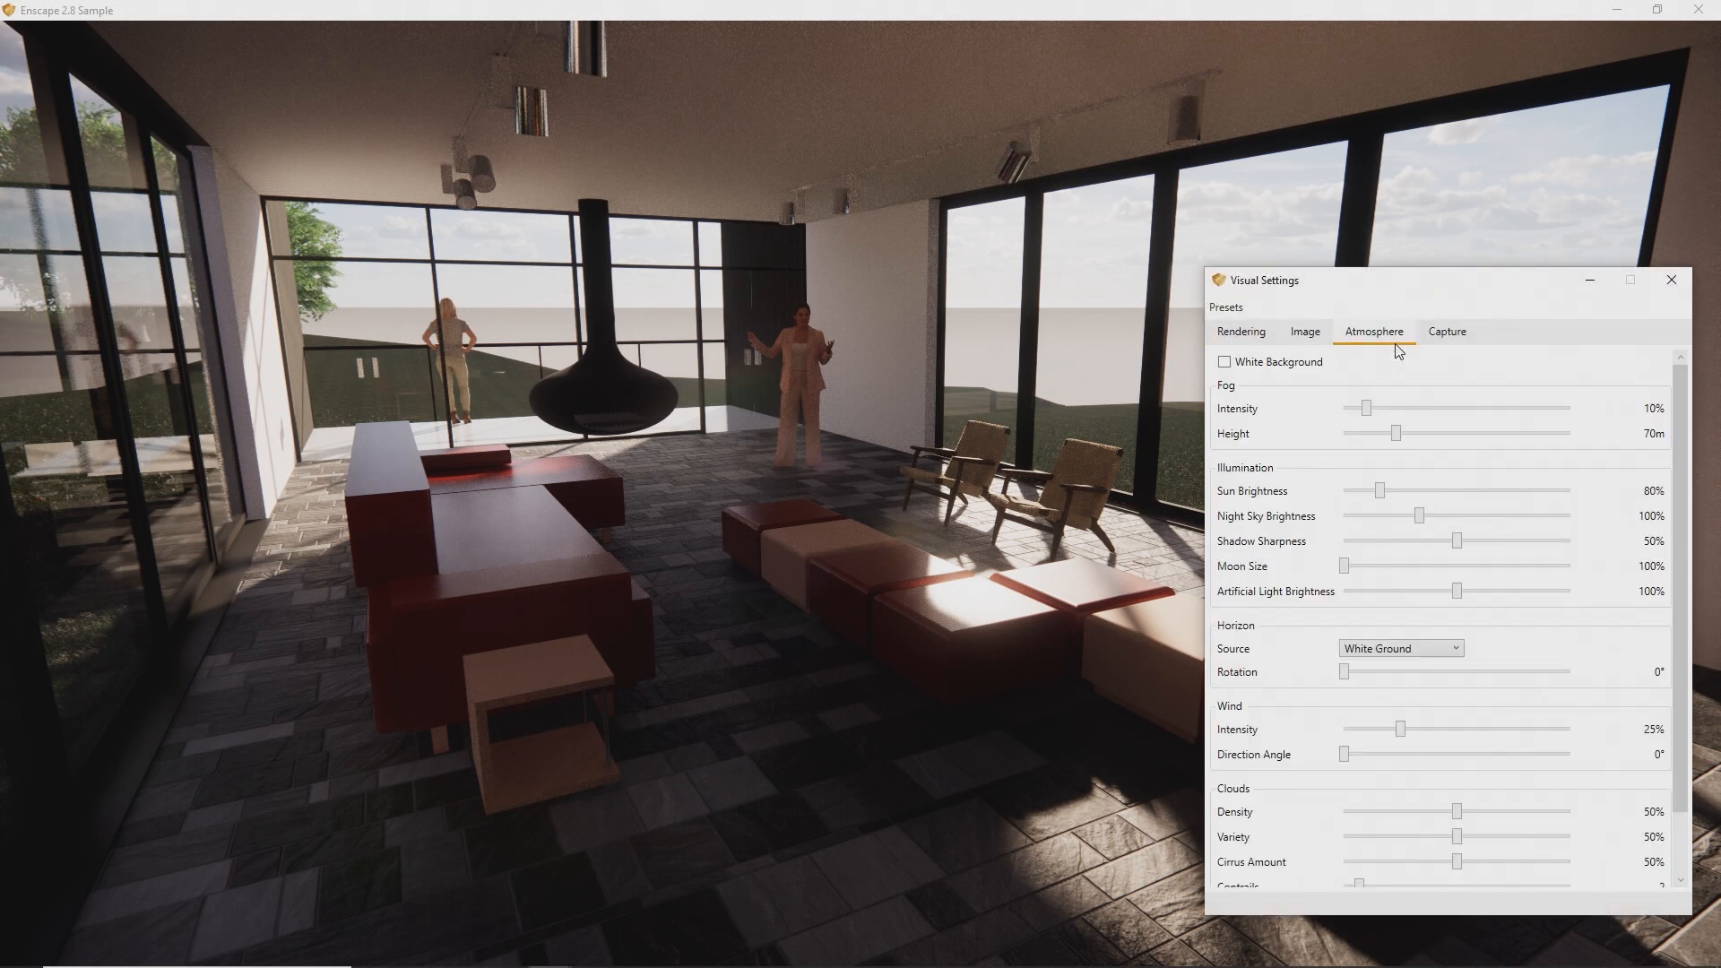
{"action": "left_click", "coordinate": [1403, 649]}
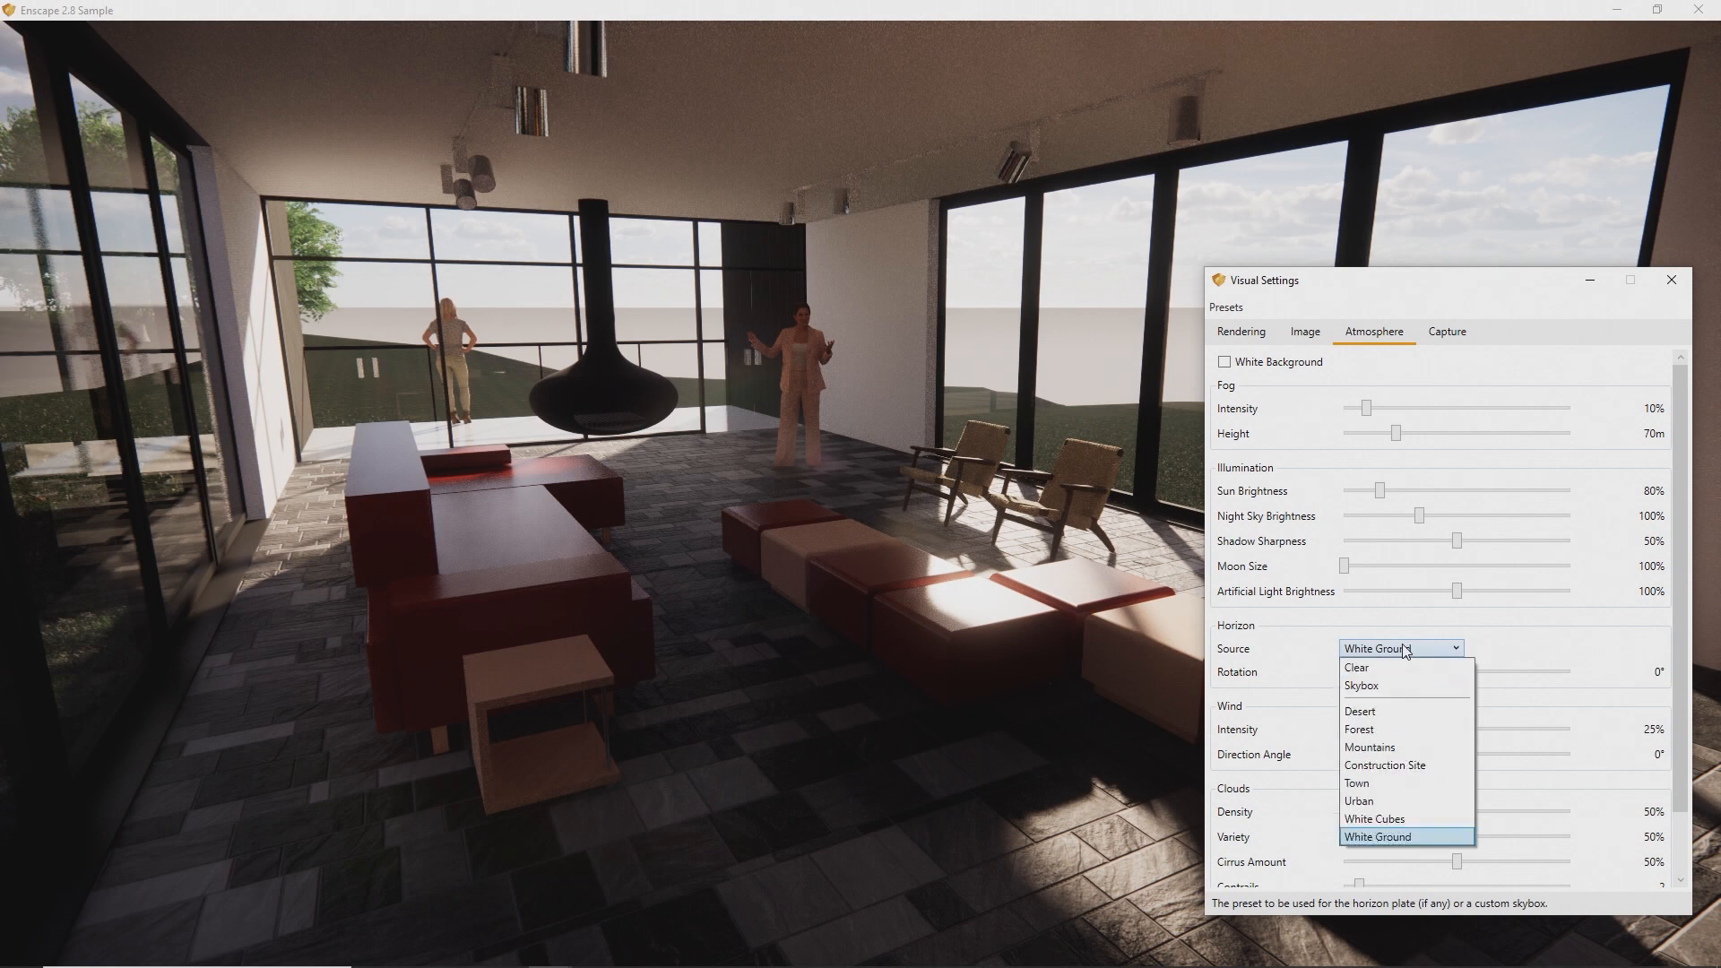
{"action": "left_click", "coordinate": [1388, 731]}
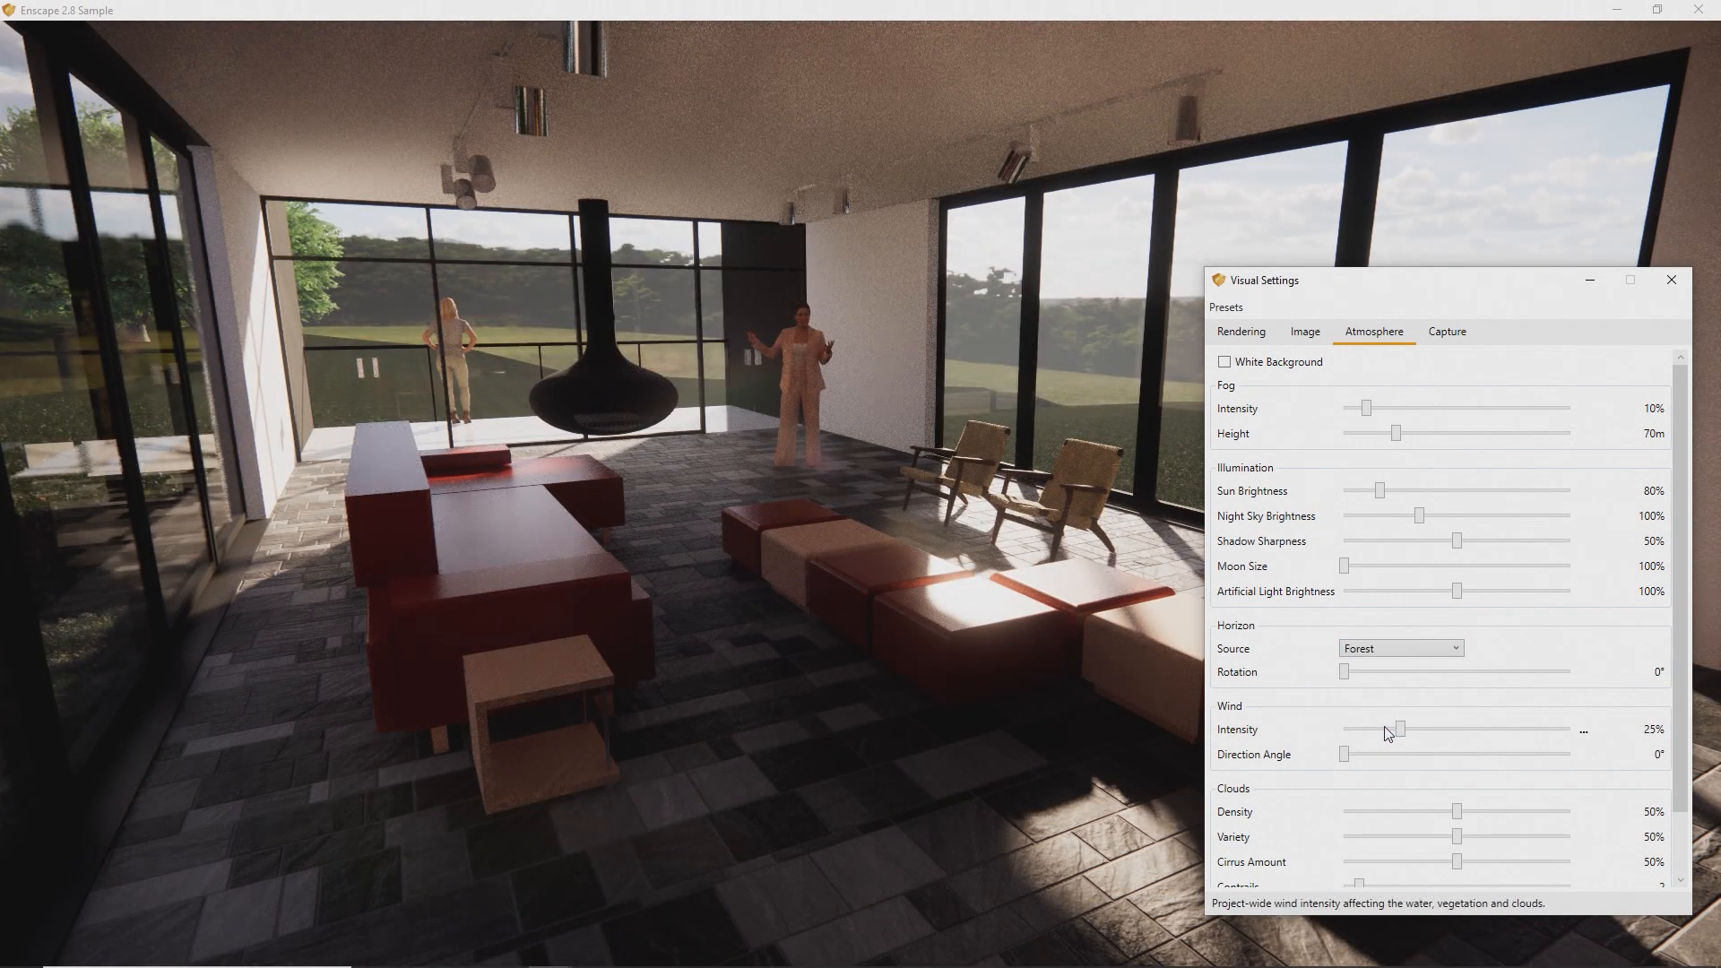
- Set the capture resolution to Ultra HD in the visual settings
{"action": "left_click", "coordinate": [1304, 331]}
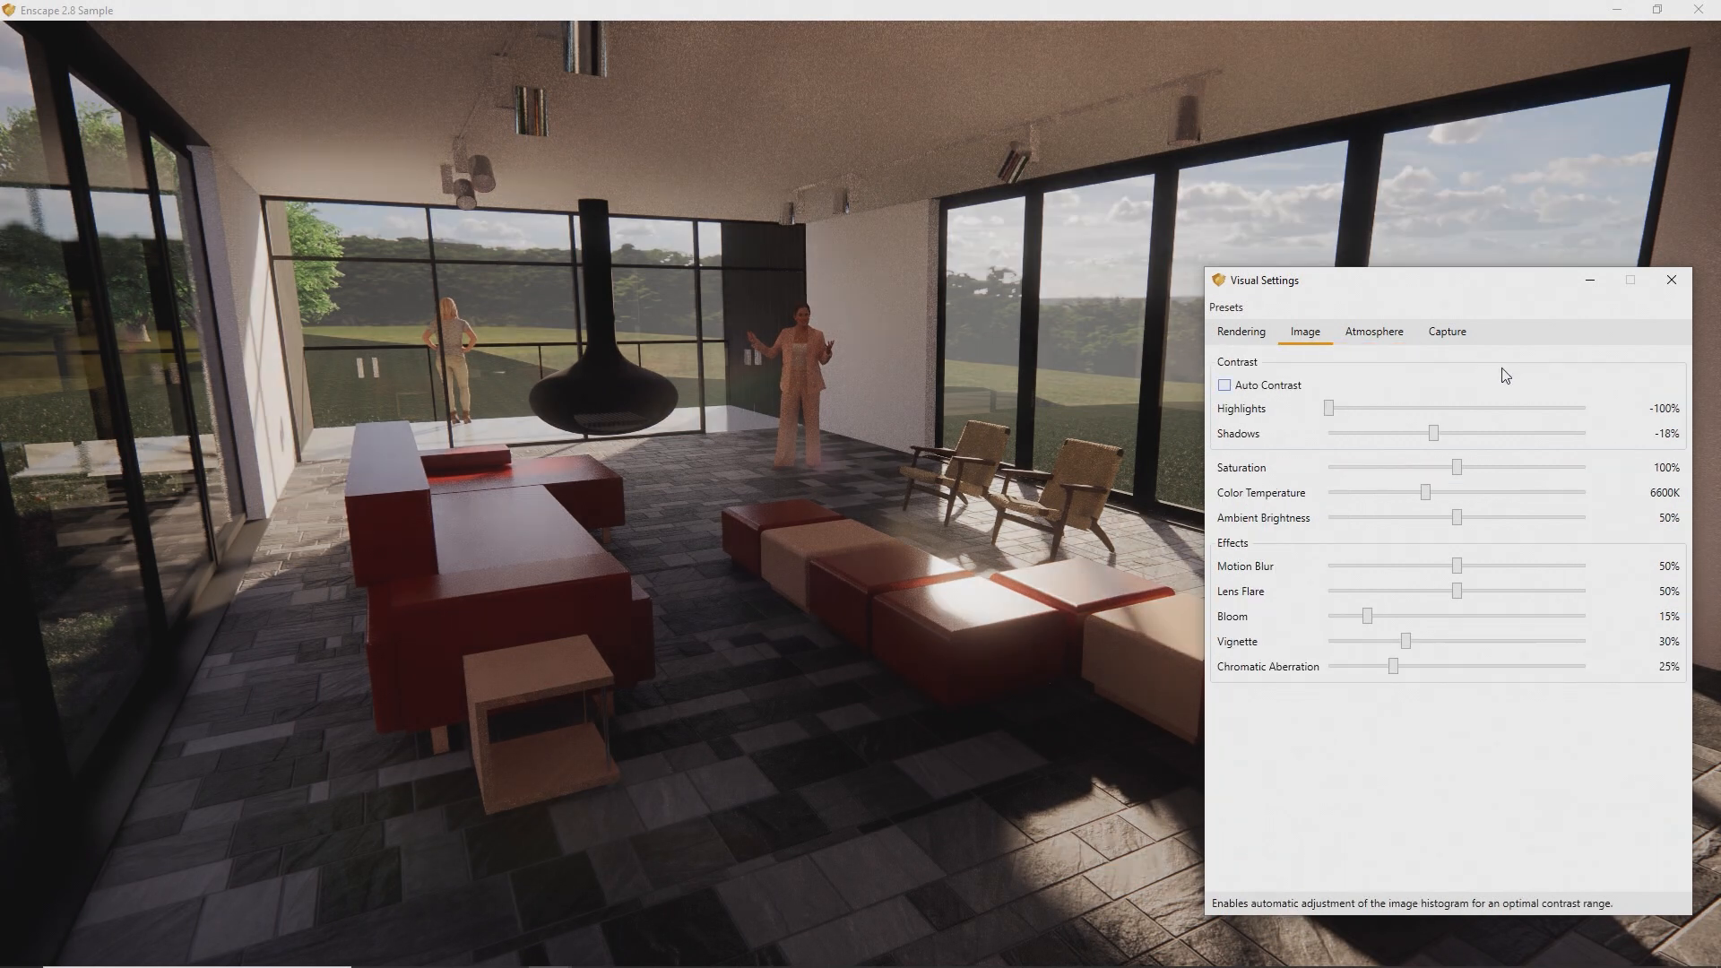
{"action": "left_click", "coordinate": [1459, 344]}
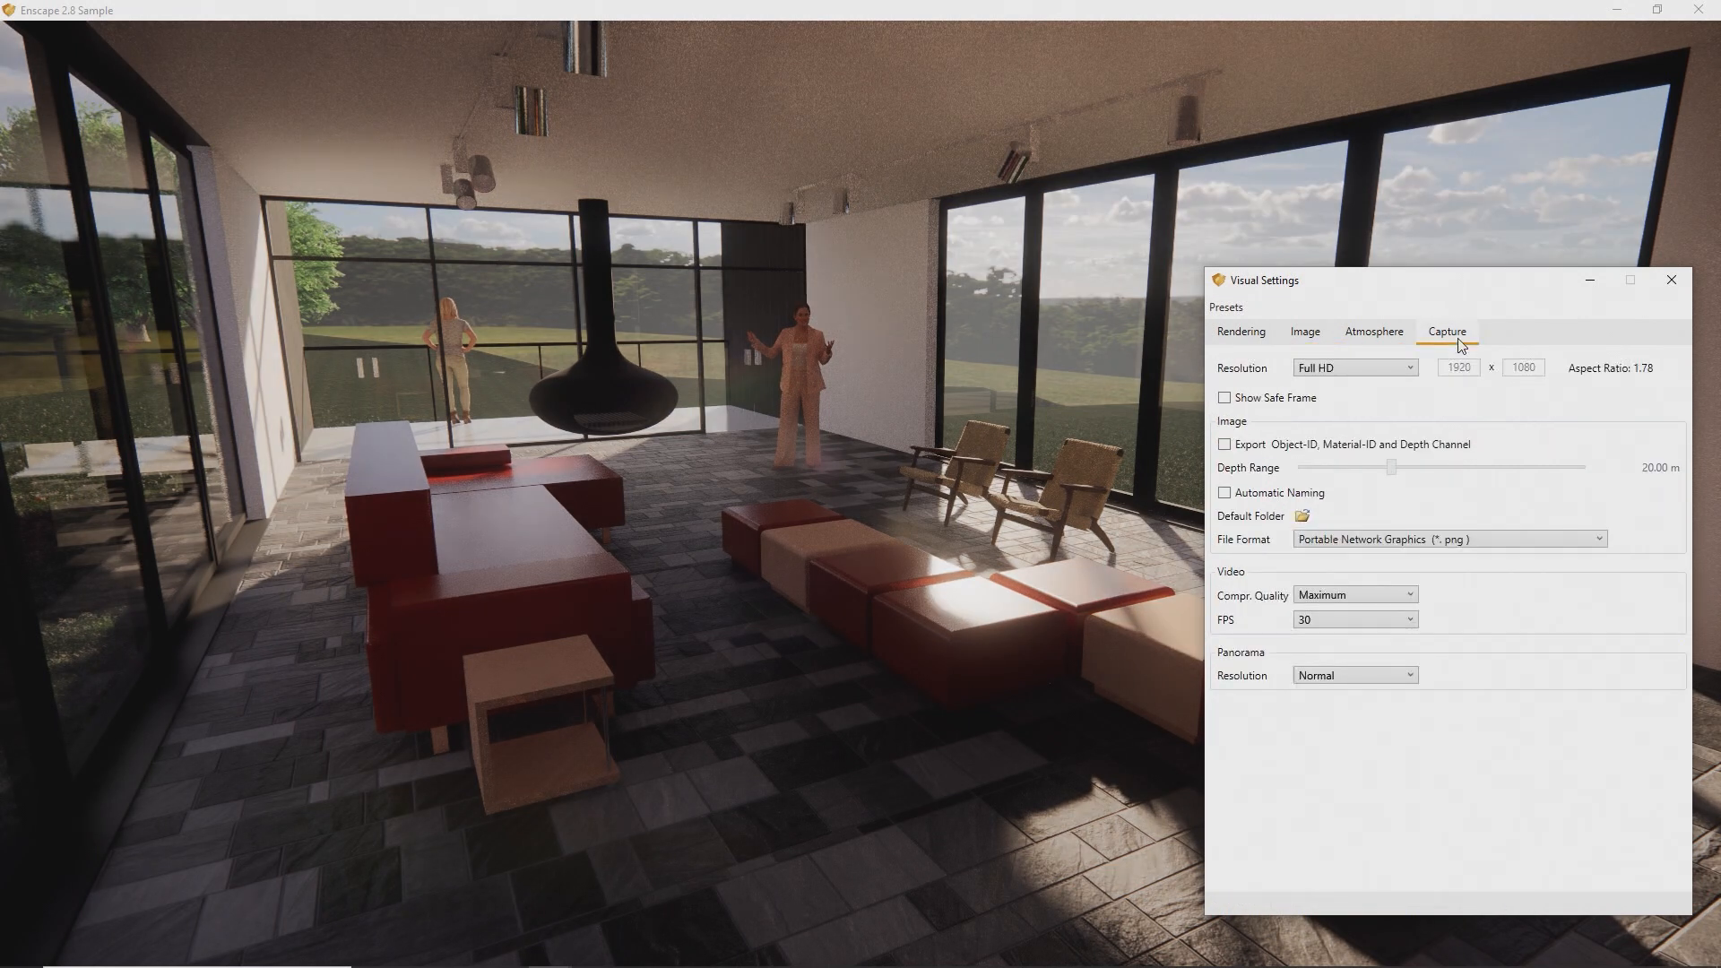
{"action": "left_click", "coordinate": [1408, 367]}
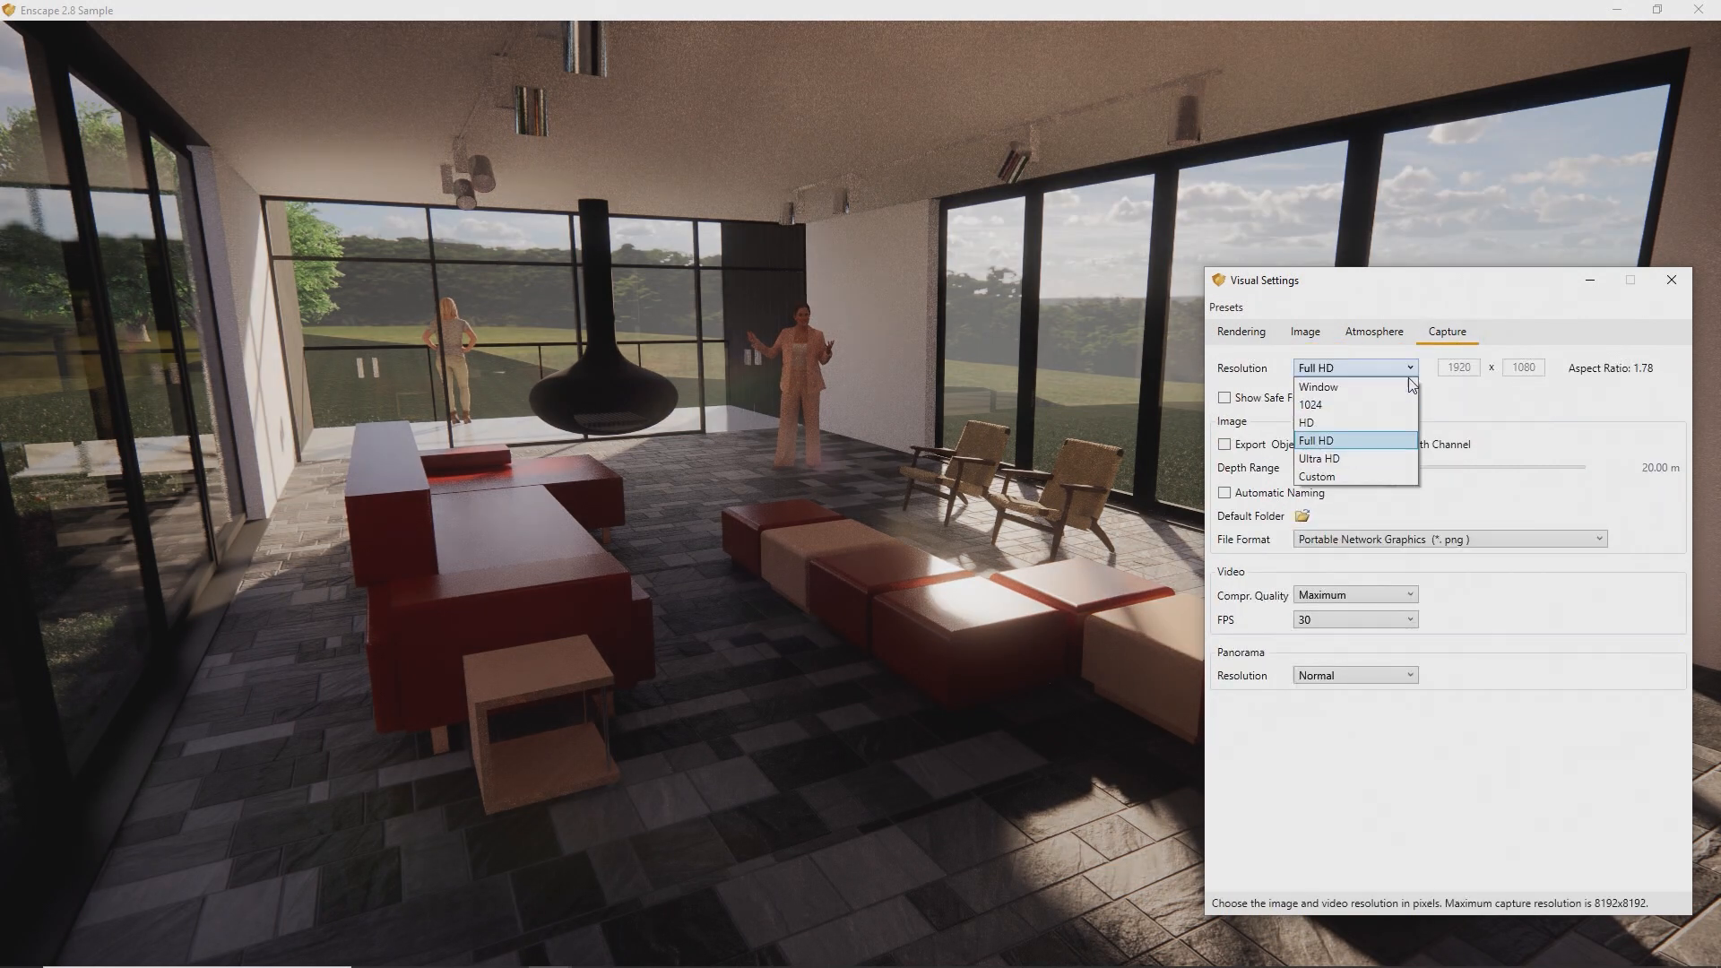
{"action": "left_click", "coordinate": [1400, 457]}
- Set the image contrast to -100% highlights and -18% shadows
{"action": "left_click", "coordinate": [1374, 332]}
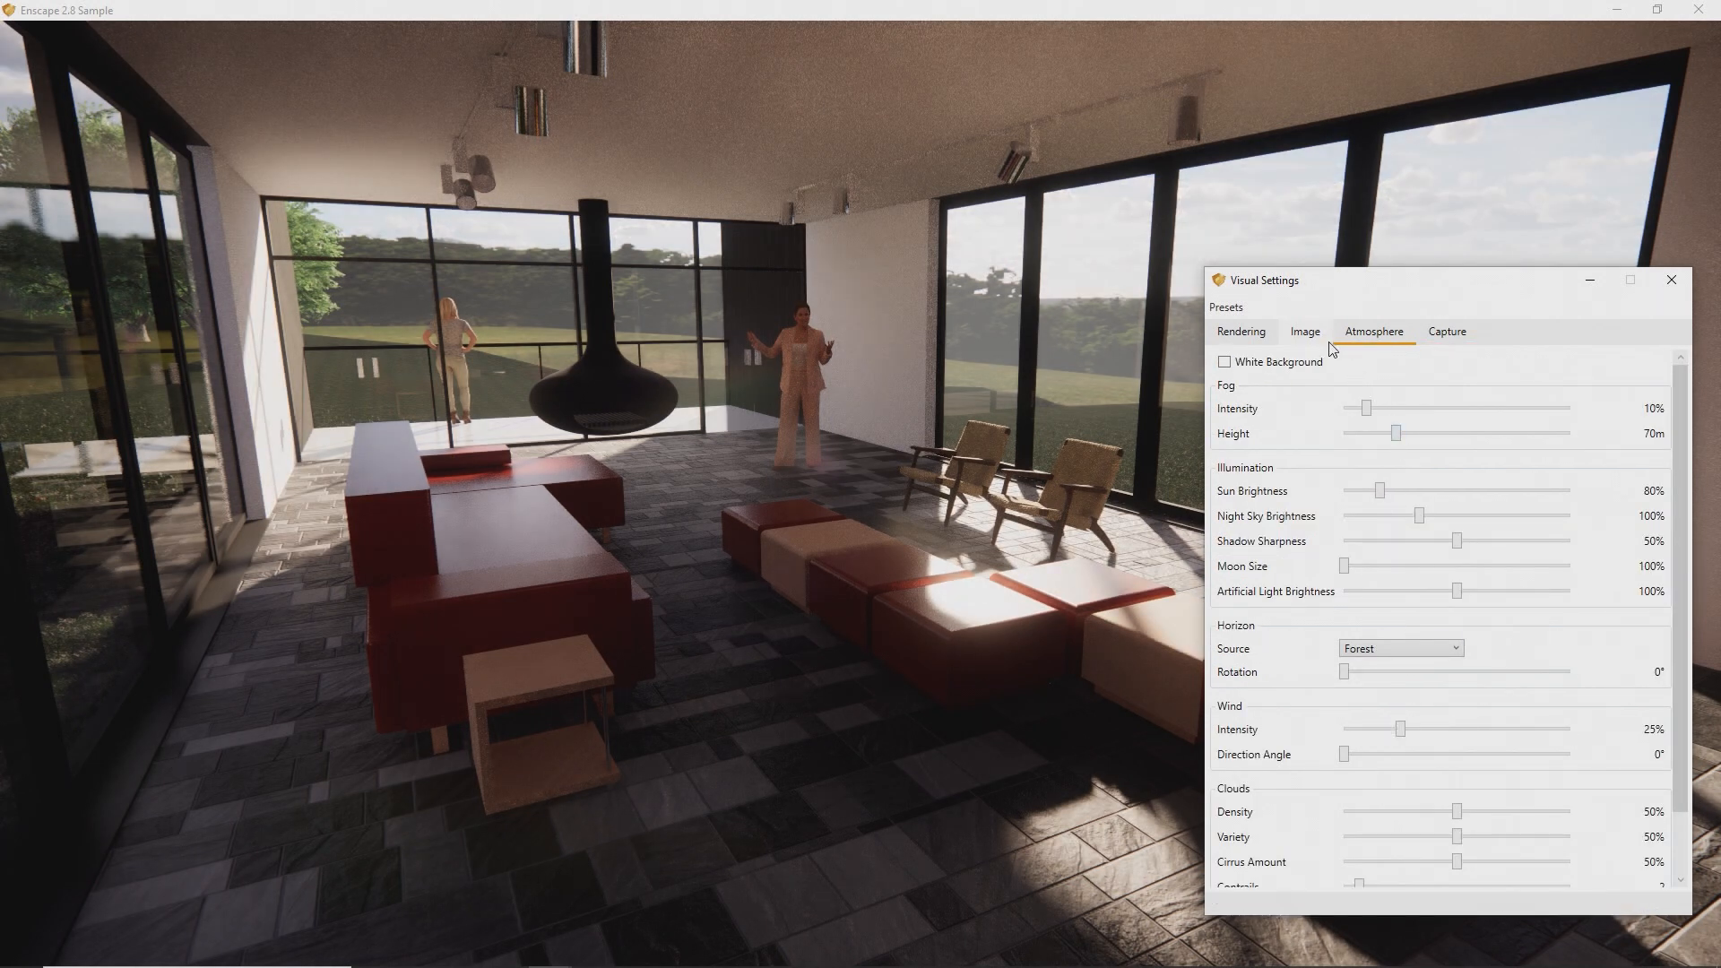
{"action": "left_click", "coordinate": [1306, 332]}
{"action": "mouse_move", "coordinate": [1451, 410]}
{"action": "left_mouse_down"}
{"action": "mouse_move", "coordinate": [1328, 411]}
{"action": "mouse_move", "coordinate": [1500, 439]}
{"action": "mouse_move", "coordinate": [1433, 435]}
{"action": "left_mouse_up"}
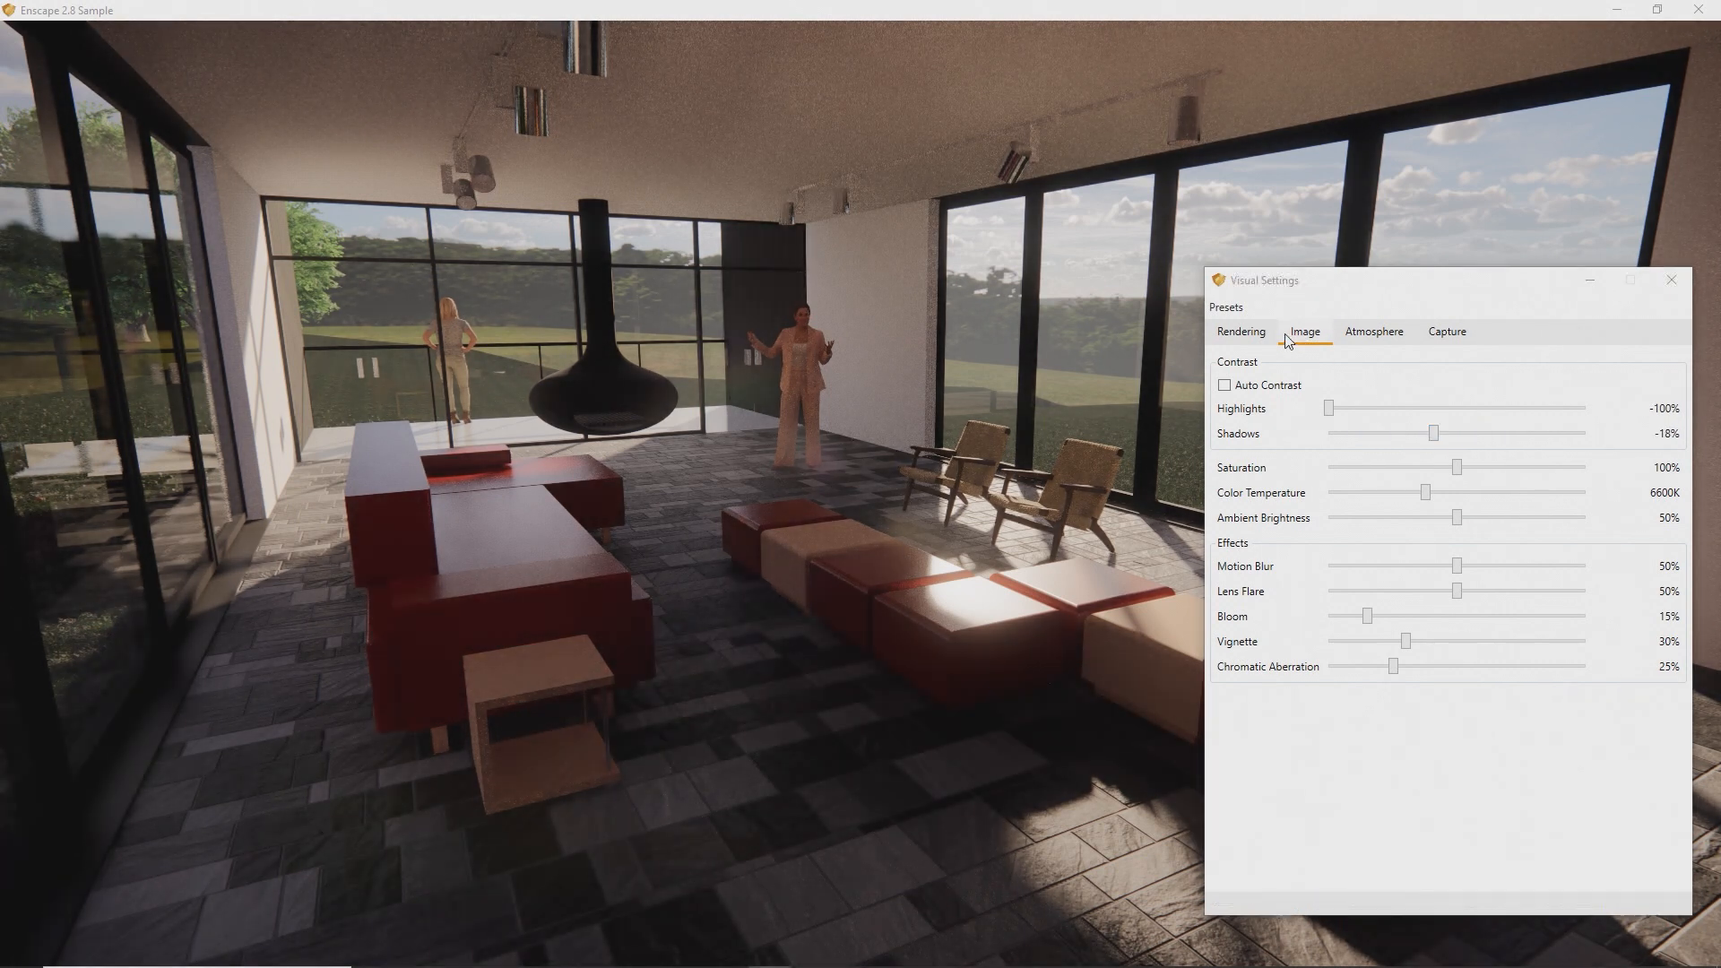
- Increase the camera's depth of field, switch off auto focus and adjust the focal point
{"action": "left_click", "coordinate": [1256, 332]}
{"action": "left_click_drag", "start_coordinate": [1312, 538], "coordinate": [1443, 587]}
{"action": "left_click", "coordinate": [1264, 561]}
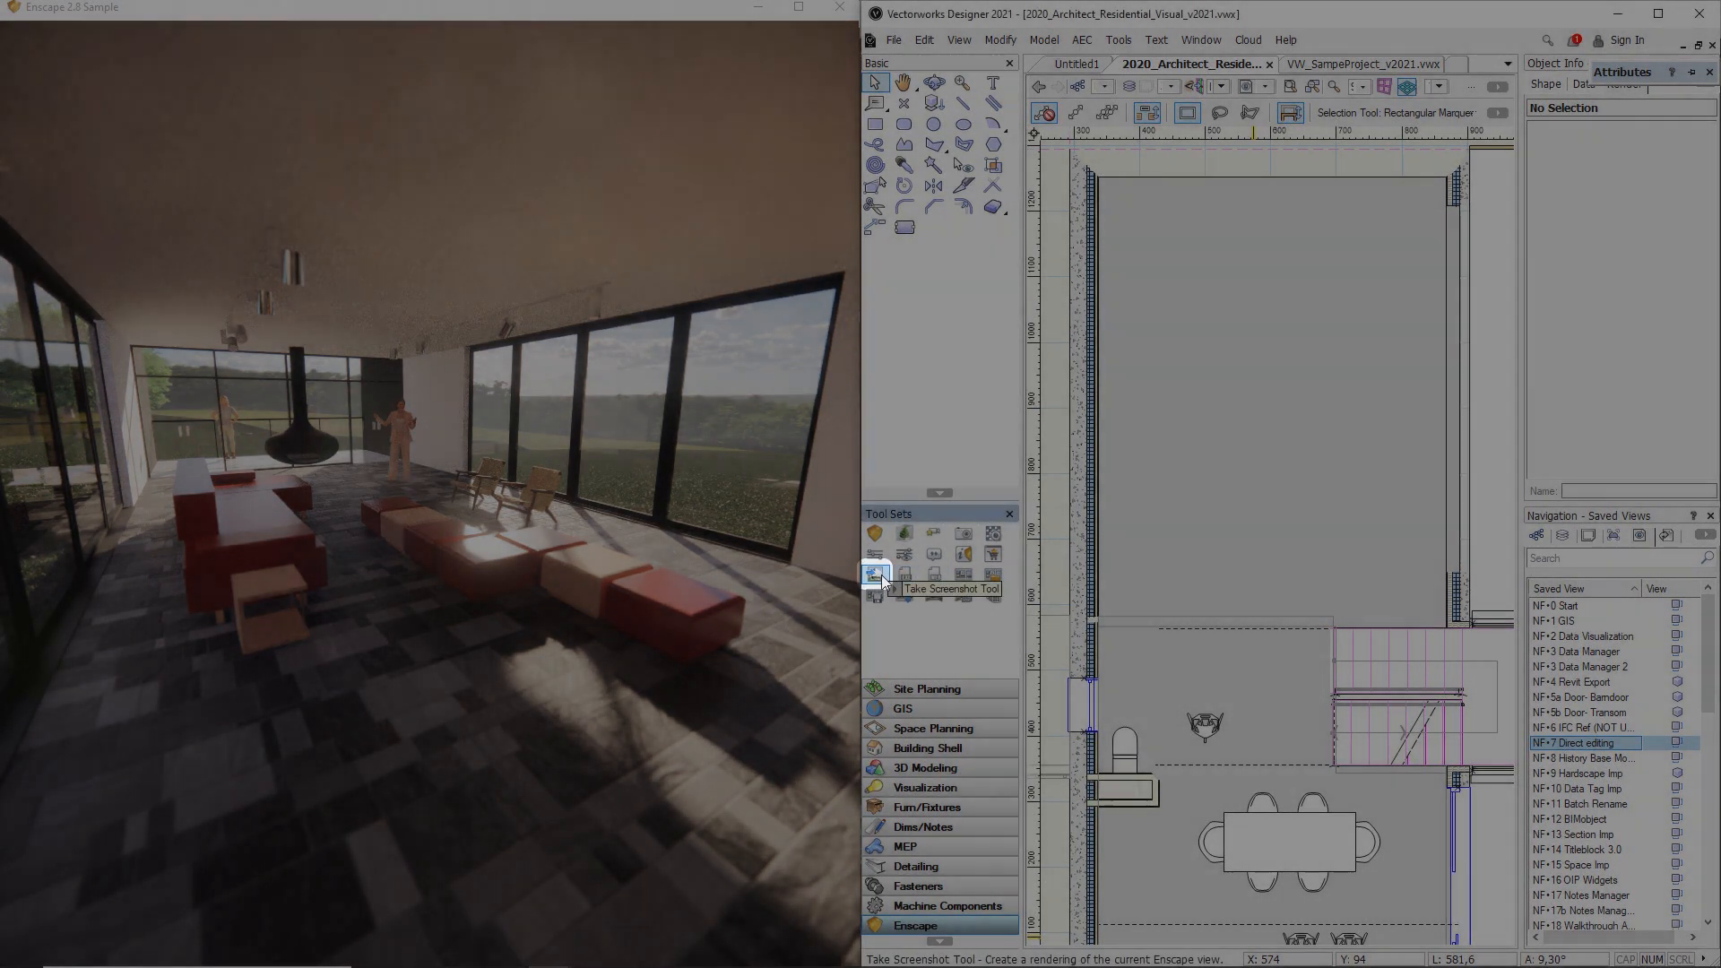
- Render a screenshot of the current Enscape view from Vectorworks
{"action": "left_click", "coordinate": [876, 574]}
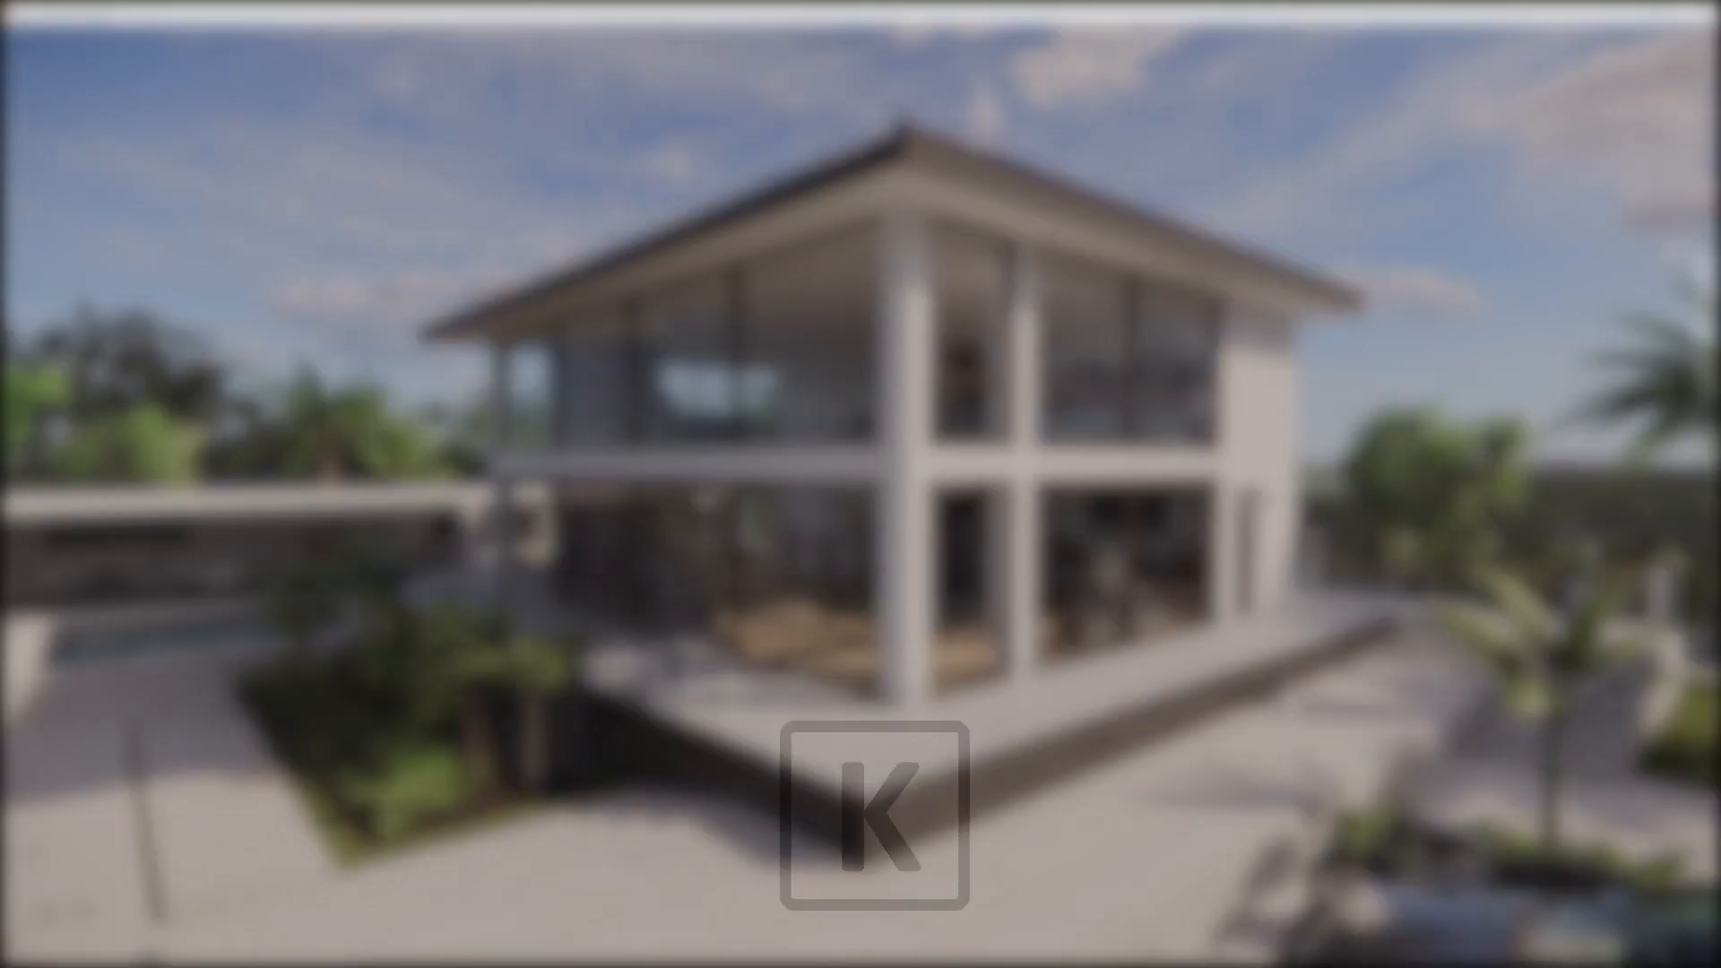
- Open the Enscape video editor, add the first camera keyframe and add a second one overlooking the living room from behind the sofa
{"action": "key", "text": "k"}
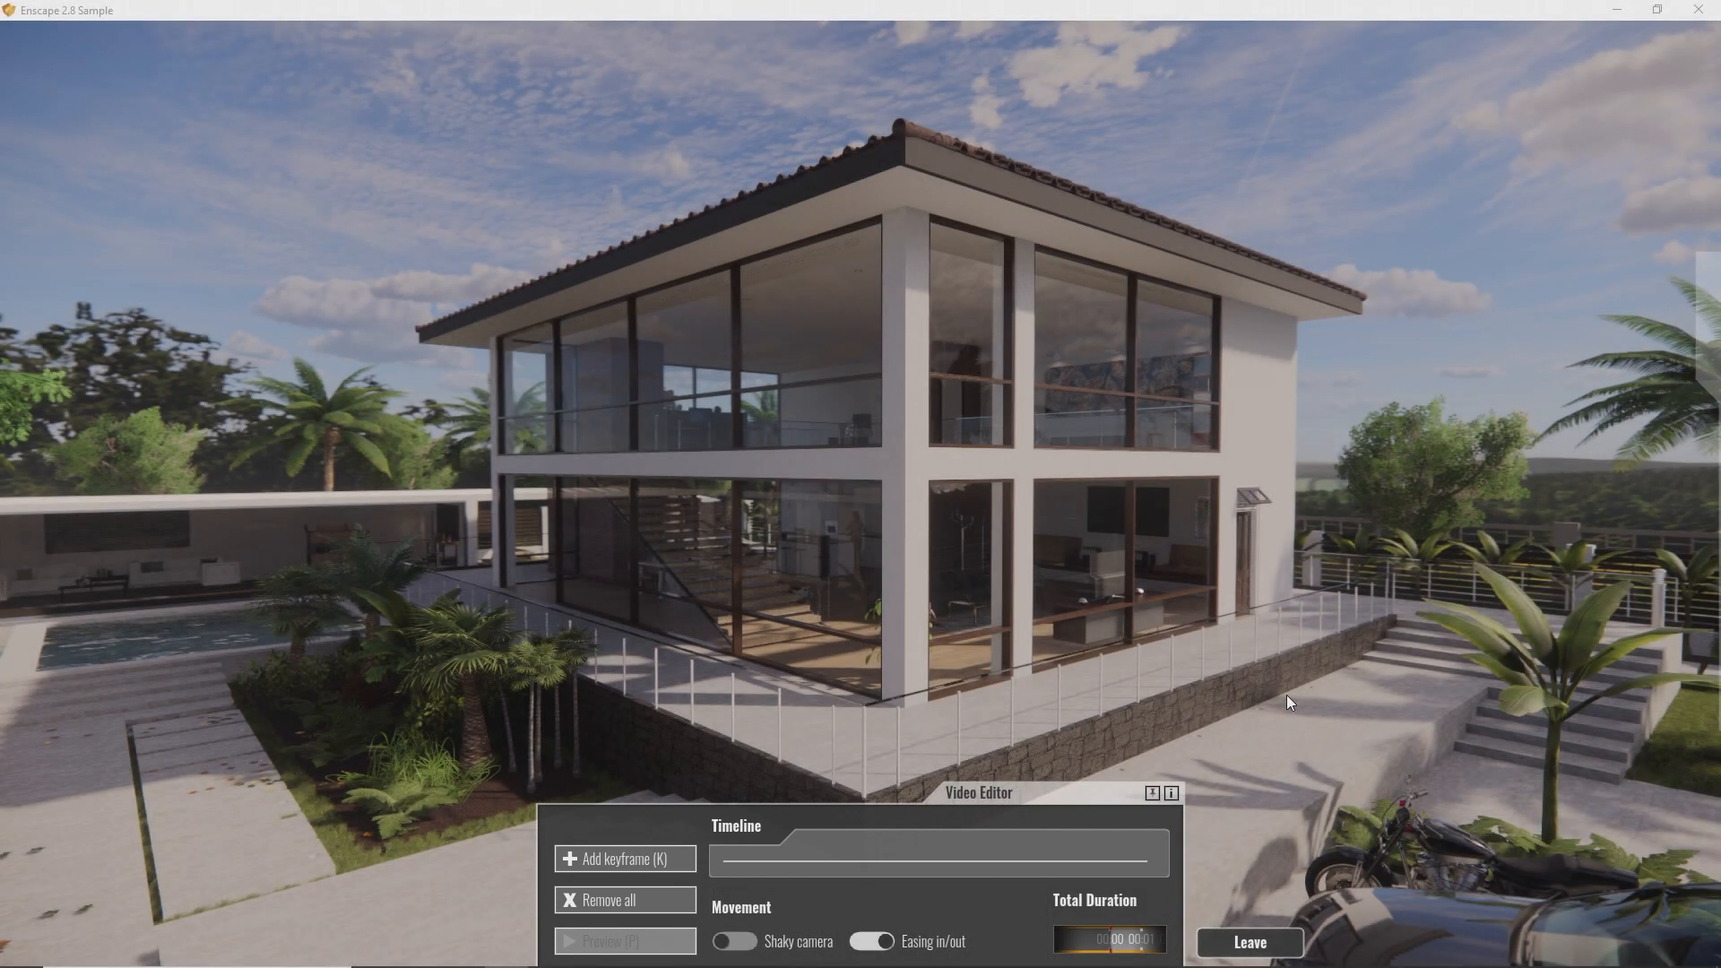
{"action": "key", "text": "s"}
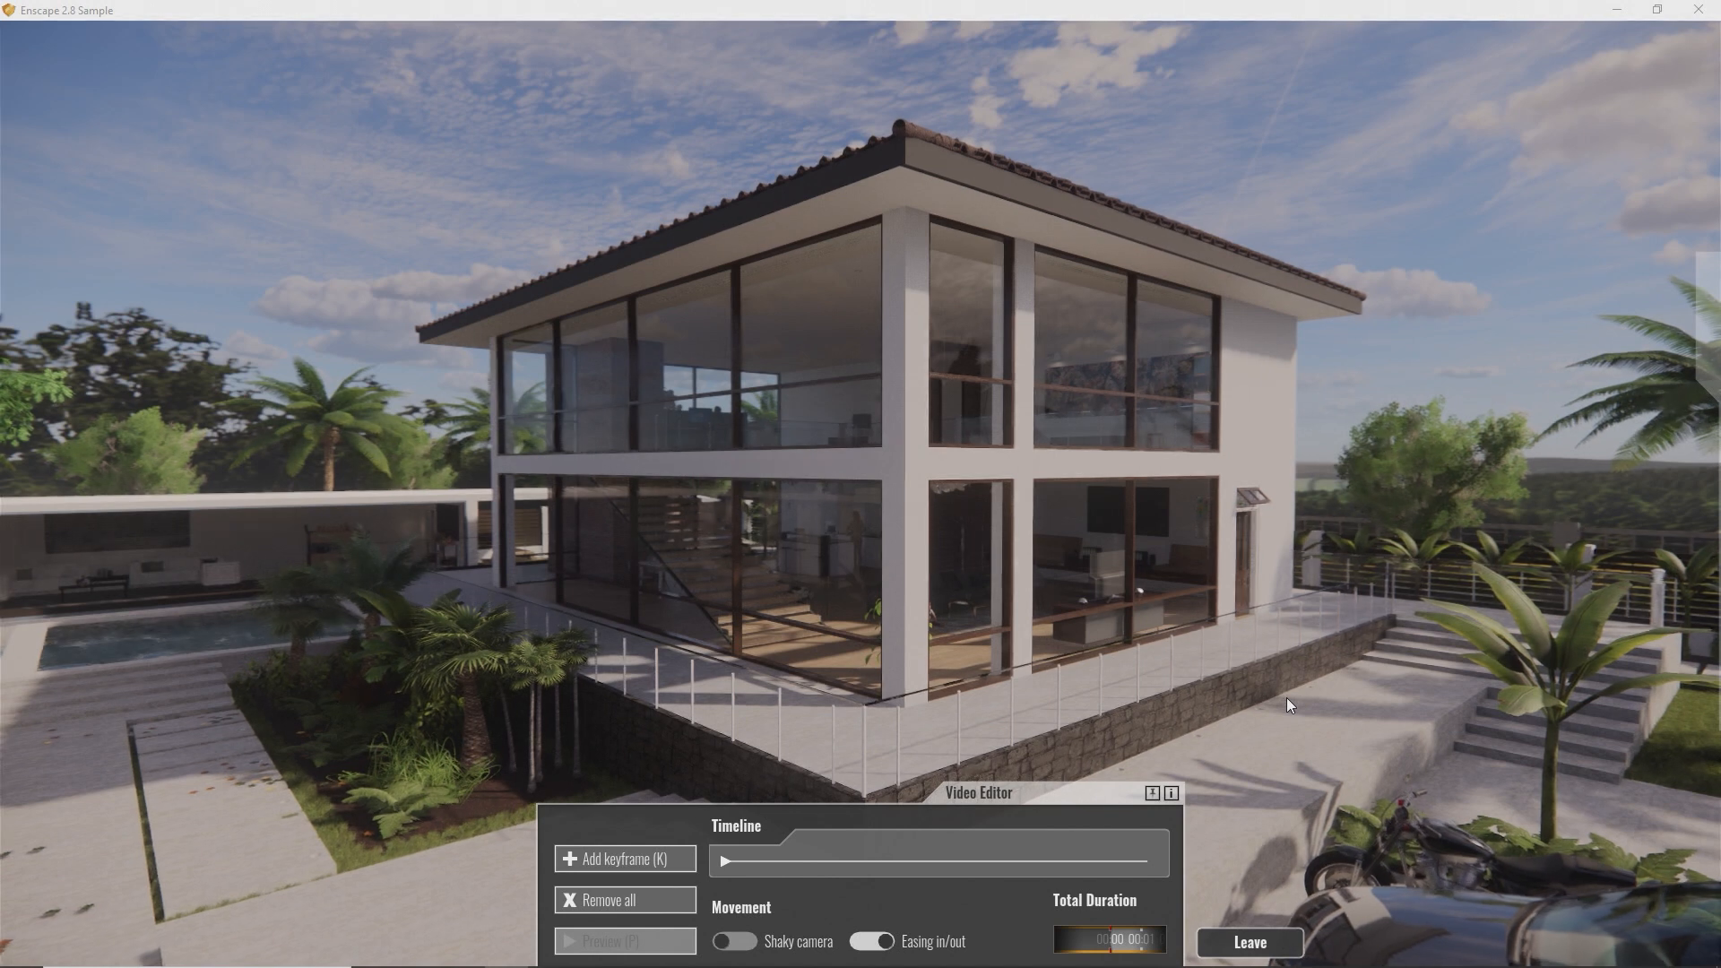
{"action": "key", "text": "a"}
{"action": "left_click_drag", "start_coordinate": [1287, 697], "coordinate": [1720, 690]}
{"action": "key", "text": "a"}
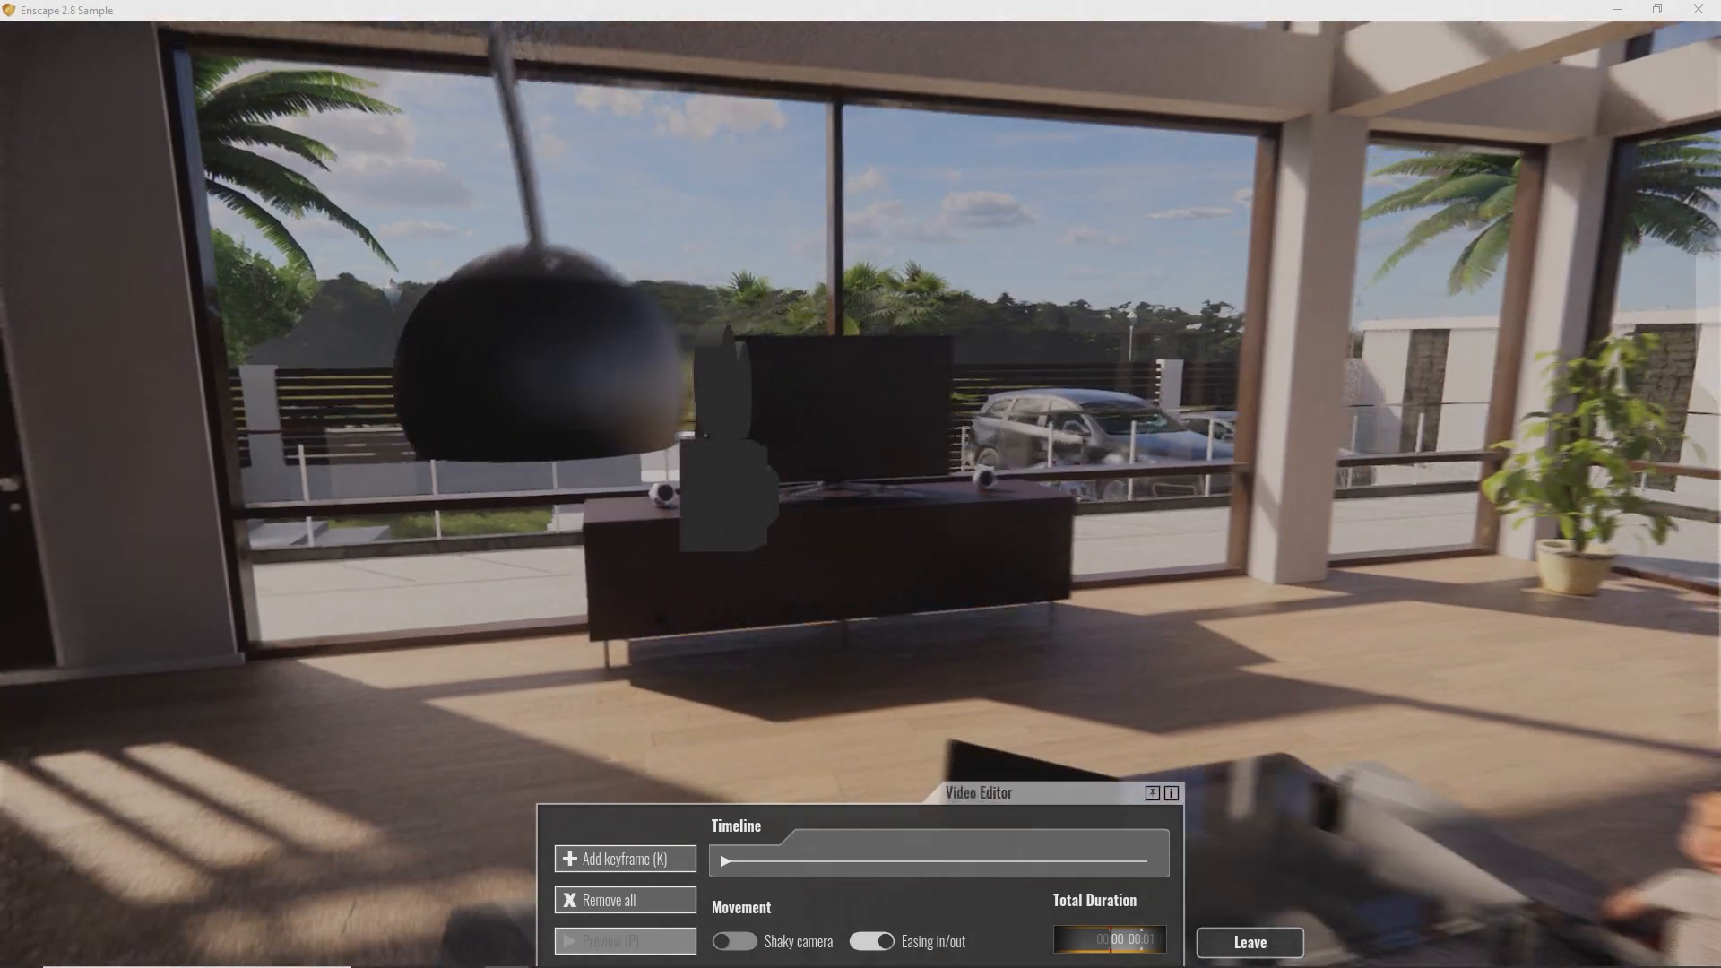
{"action": "key", "text": "s"}
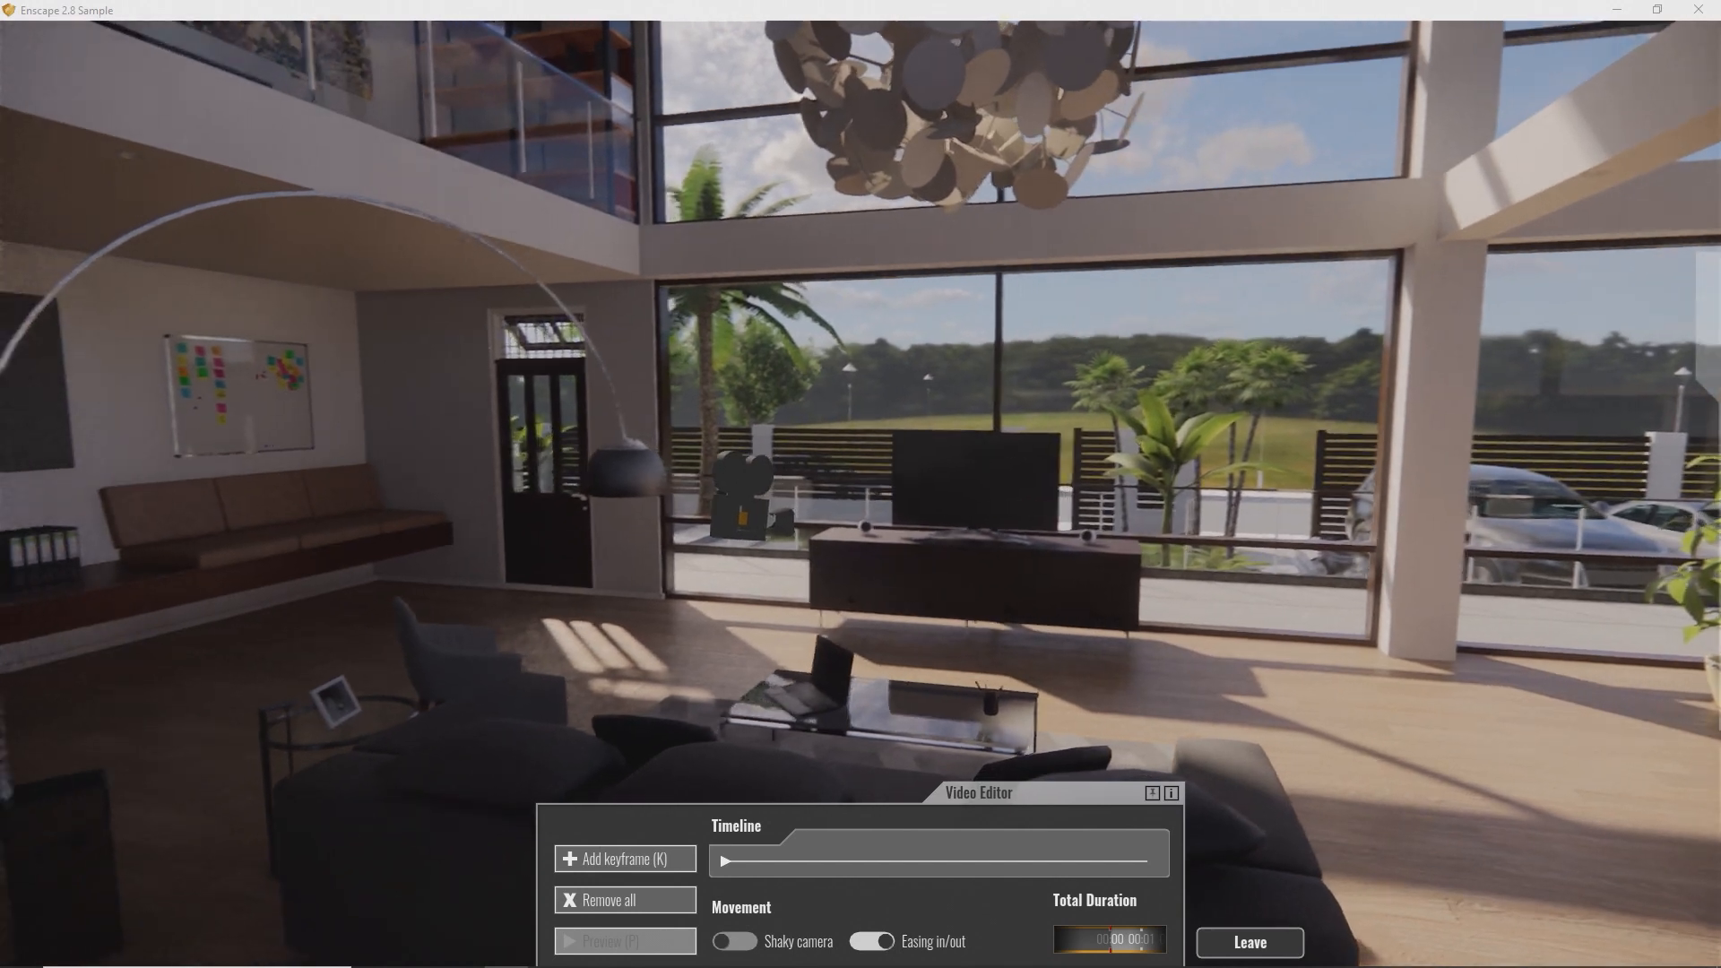
{"action": "key", "text": "k"}
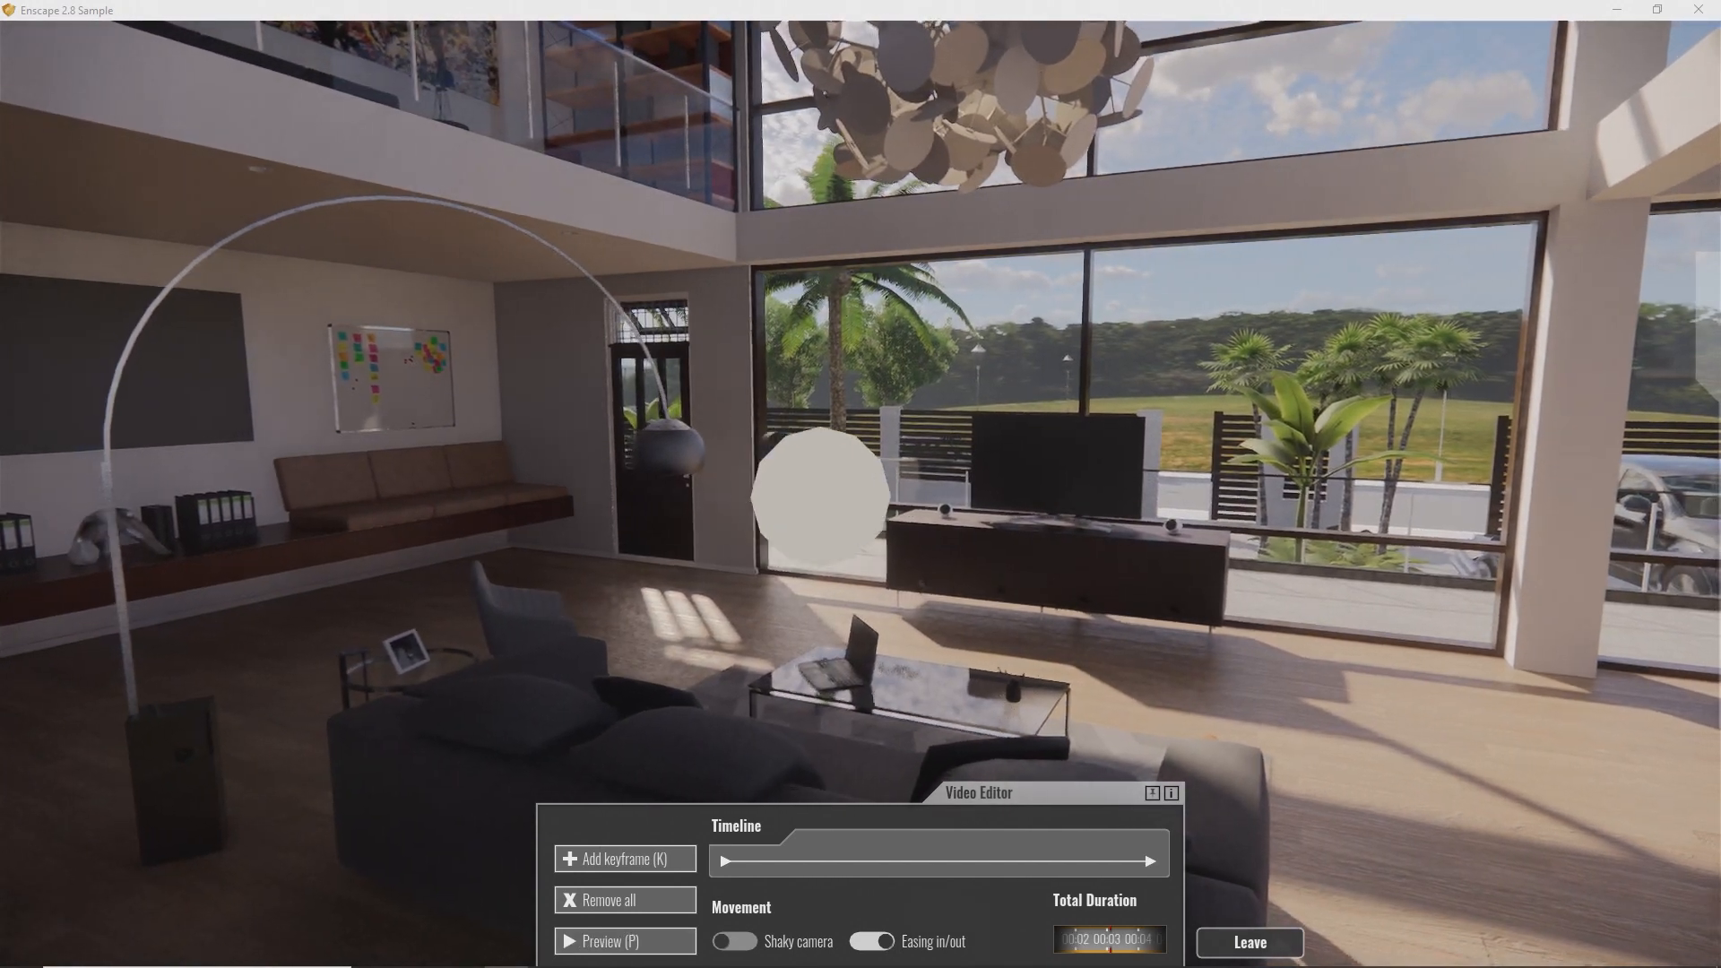
- Extend the camera path with further keyframes through the two-storey living room and up to the gallery
{"action": "key", "text": "s"}
{"action": "key", "text": "e"}
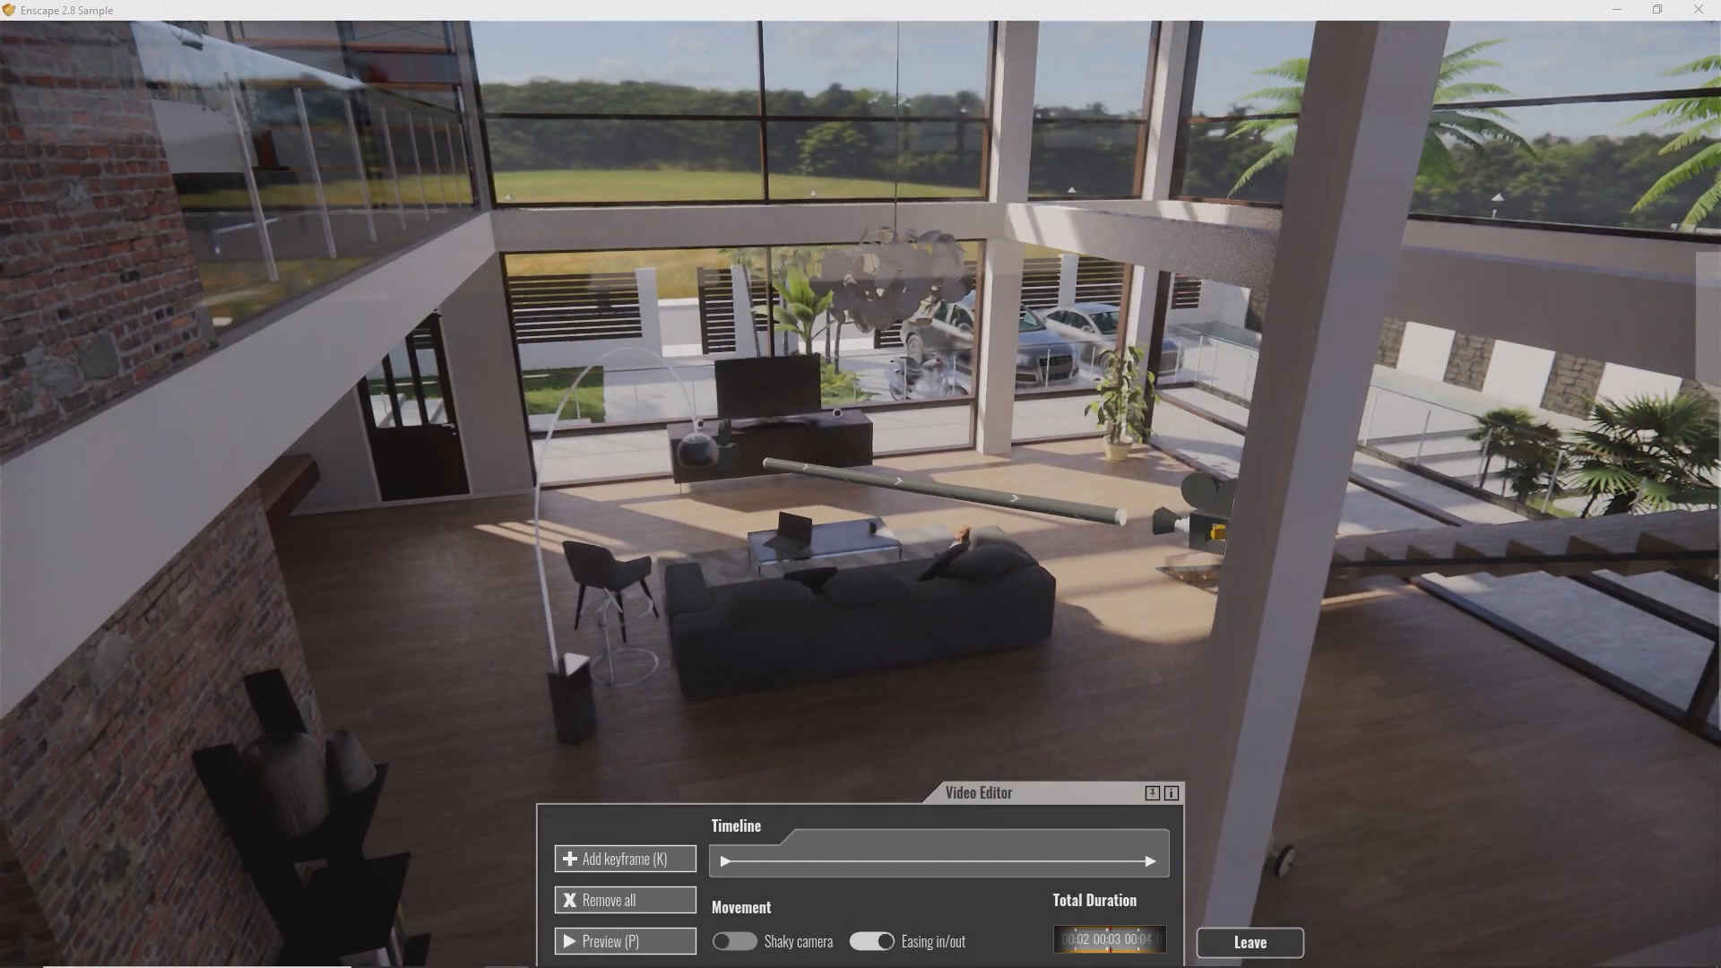
{"action": "key", "text": "e"}
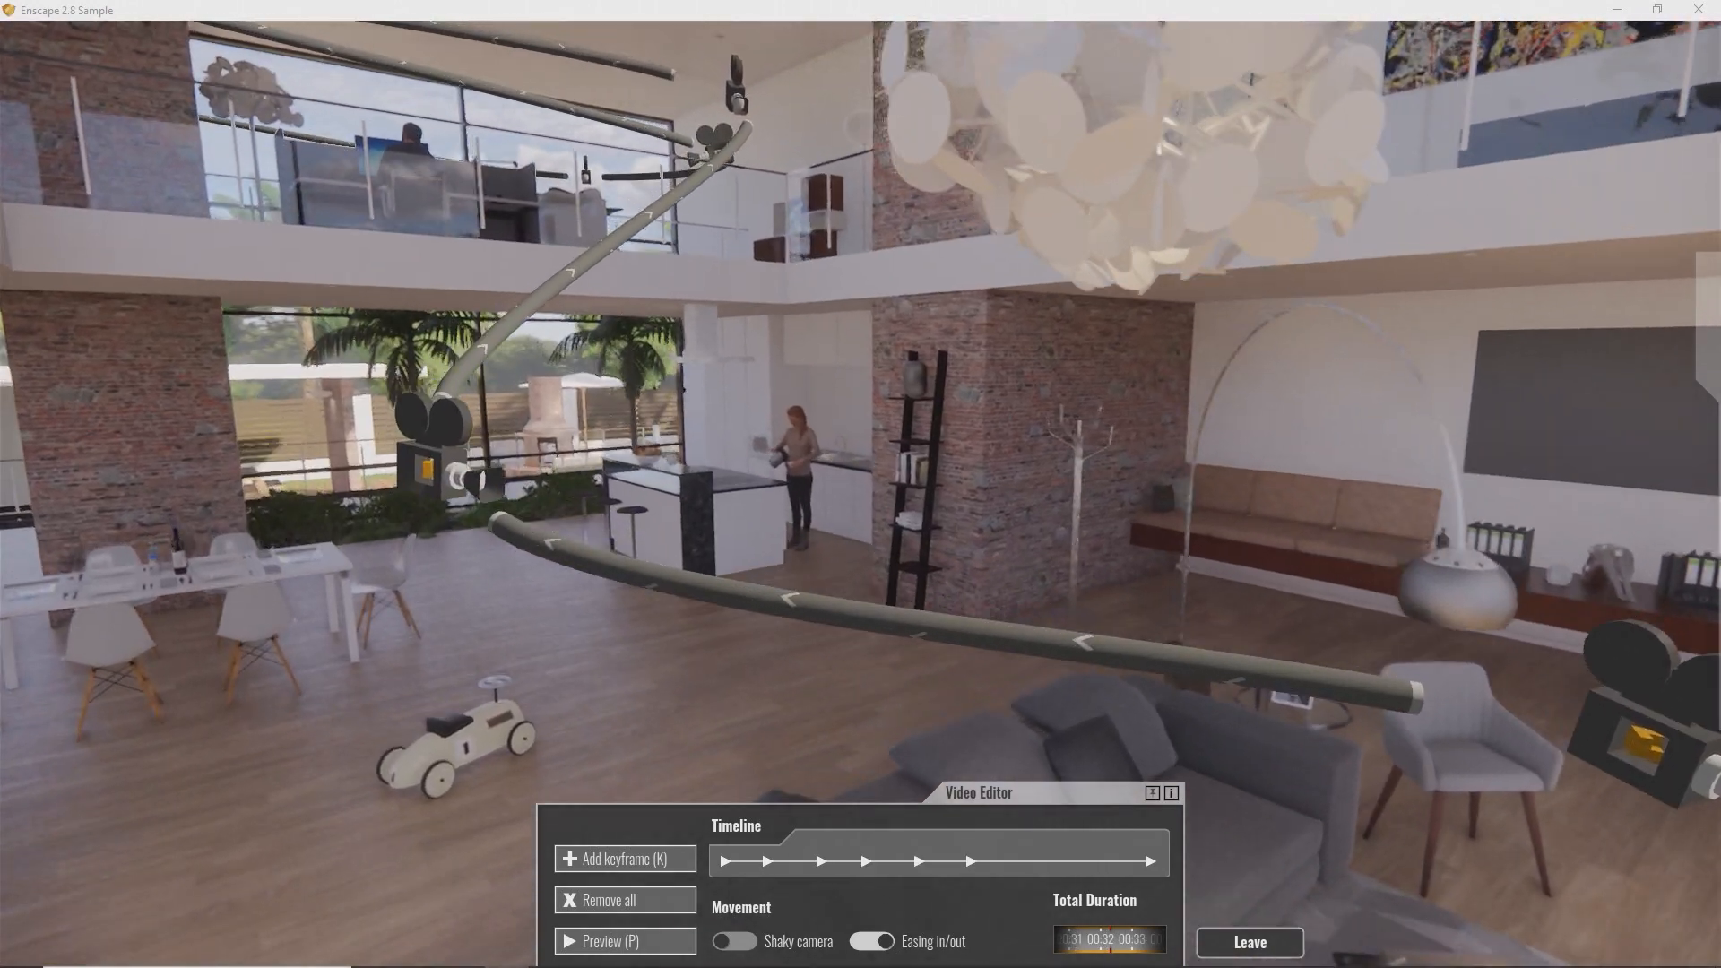
- Insert a keyframe into the path between the first two, framing the child seated beside the sofa, and confirm it
{"action": "key", "text": "w"}
{"action": "key", "text": "e"}
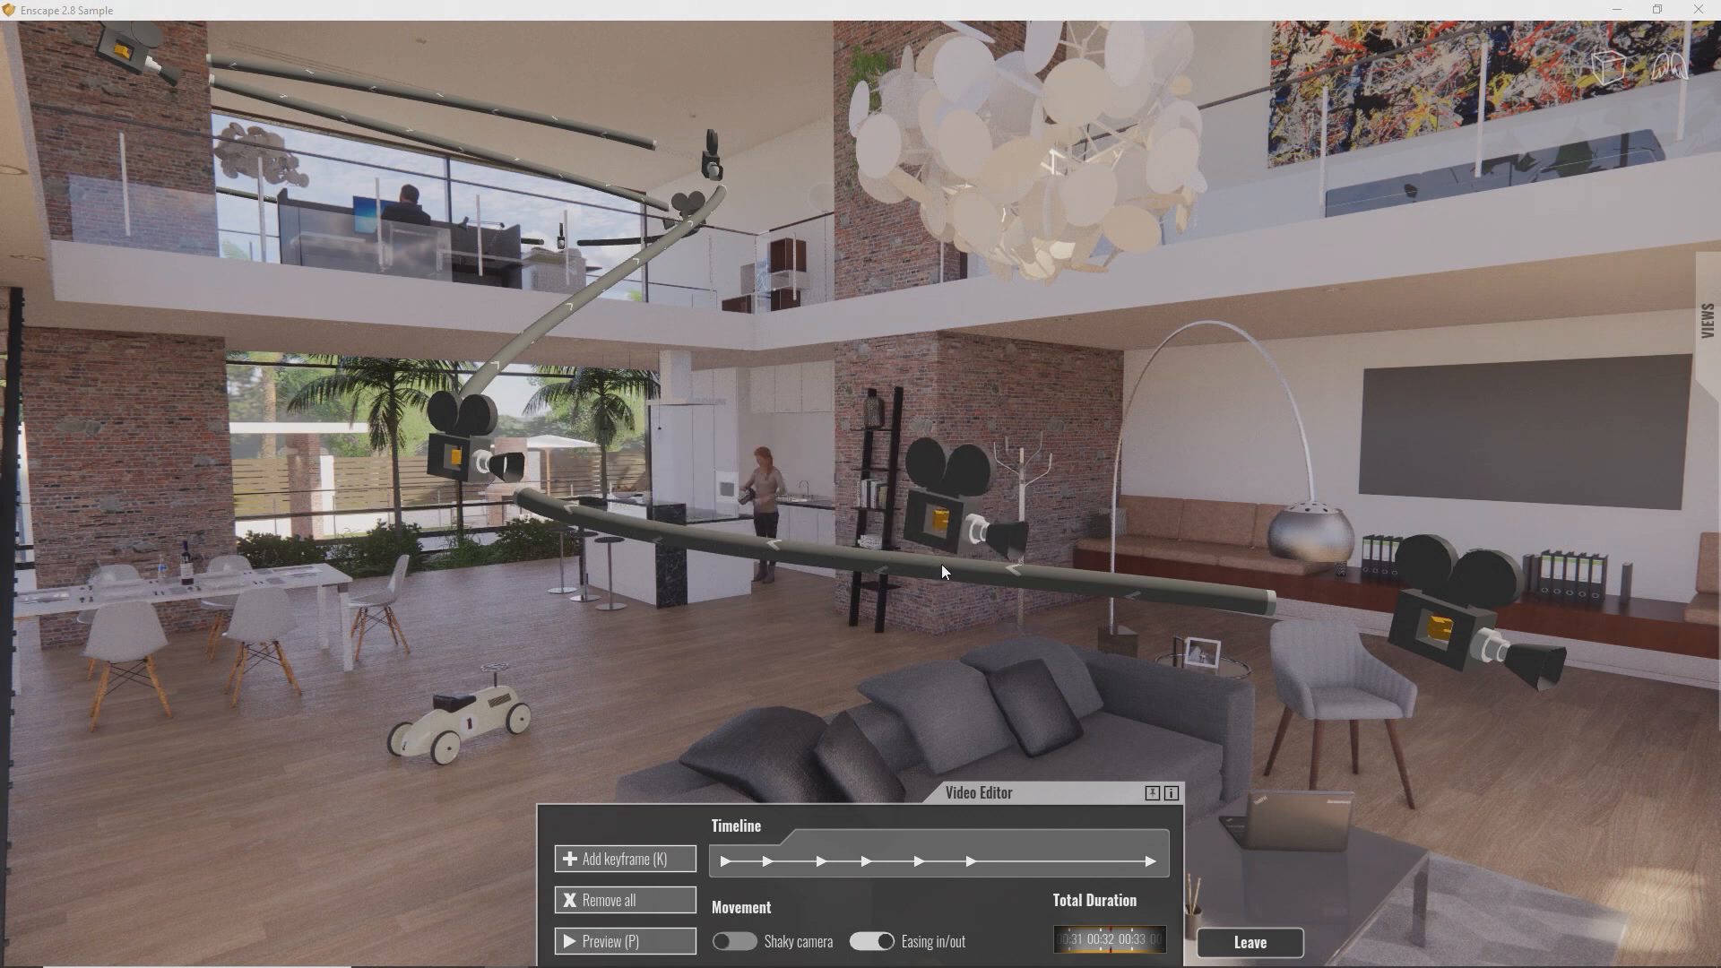
{"action": "left_click", "coordinate": [859, 563]}
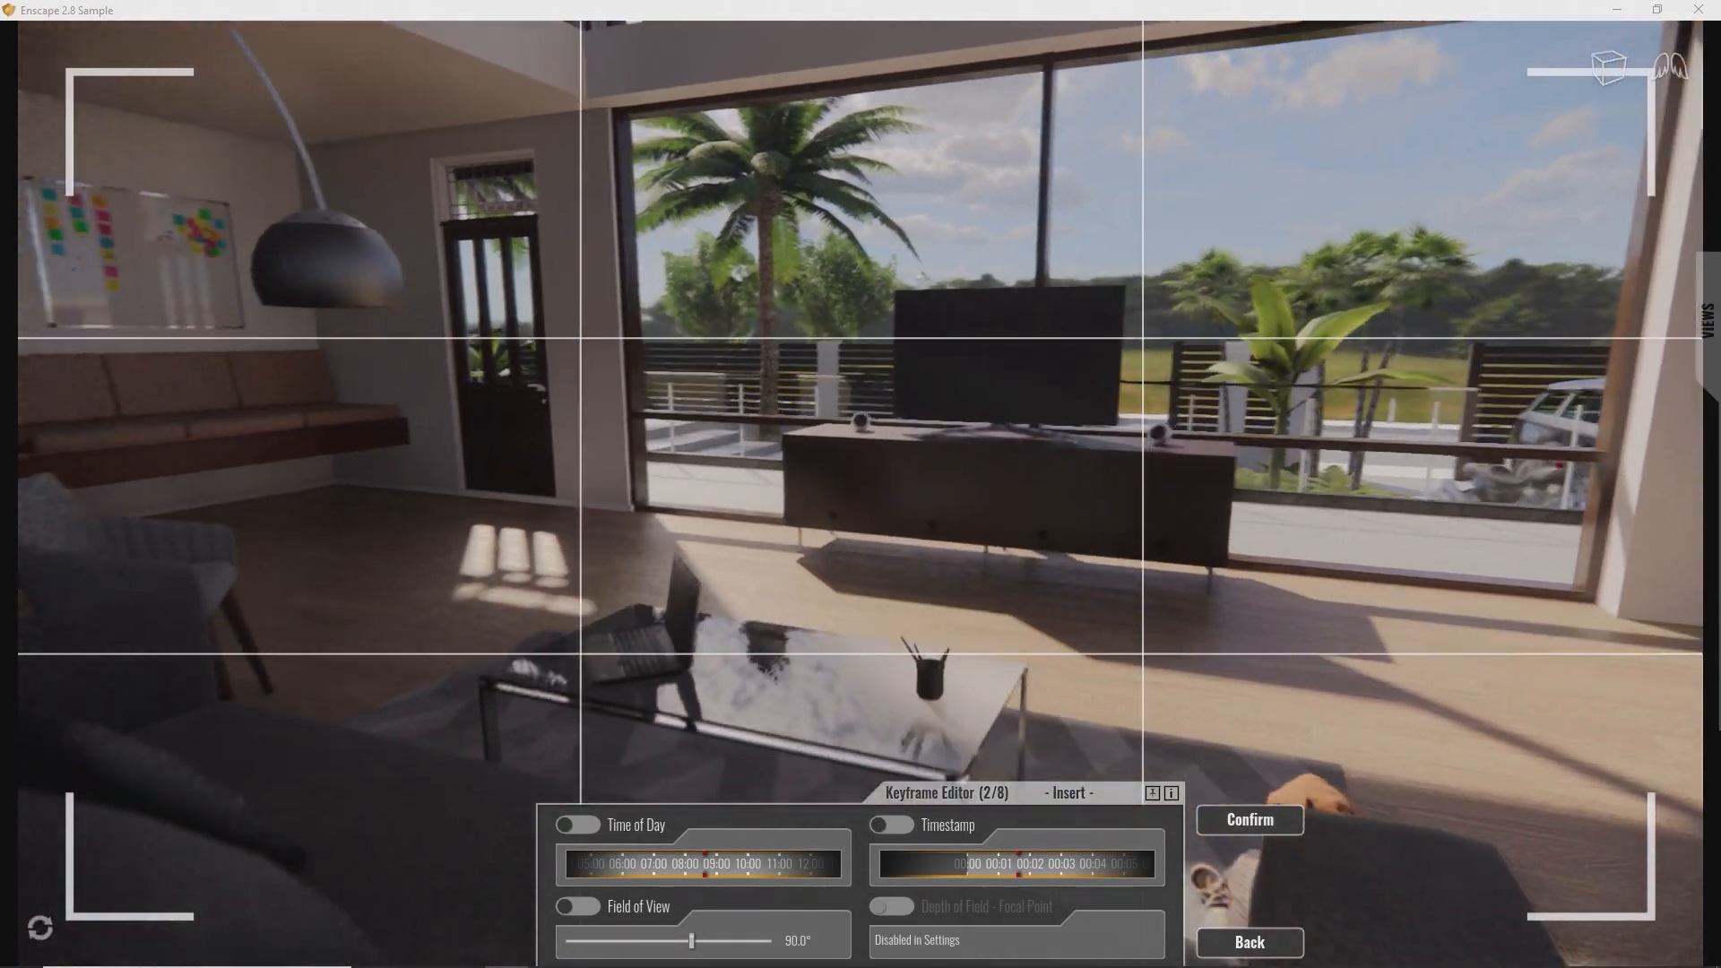
{"action": "key", "text": "s"}
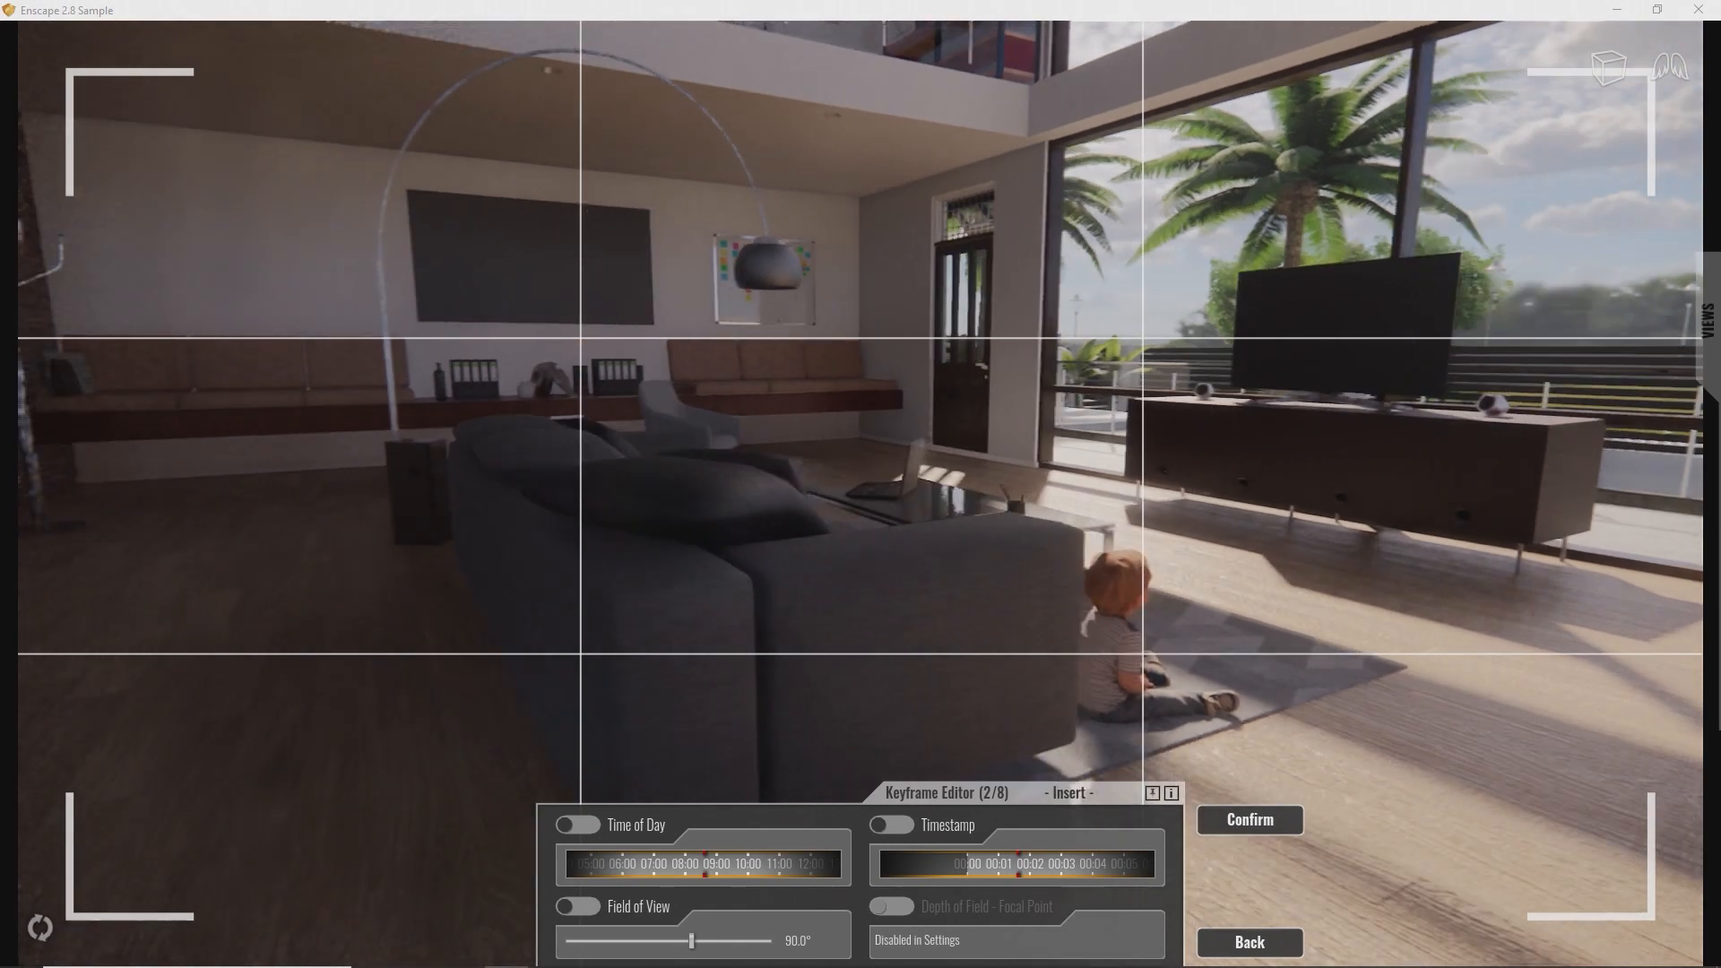
{"action": "key", "text": "w"}
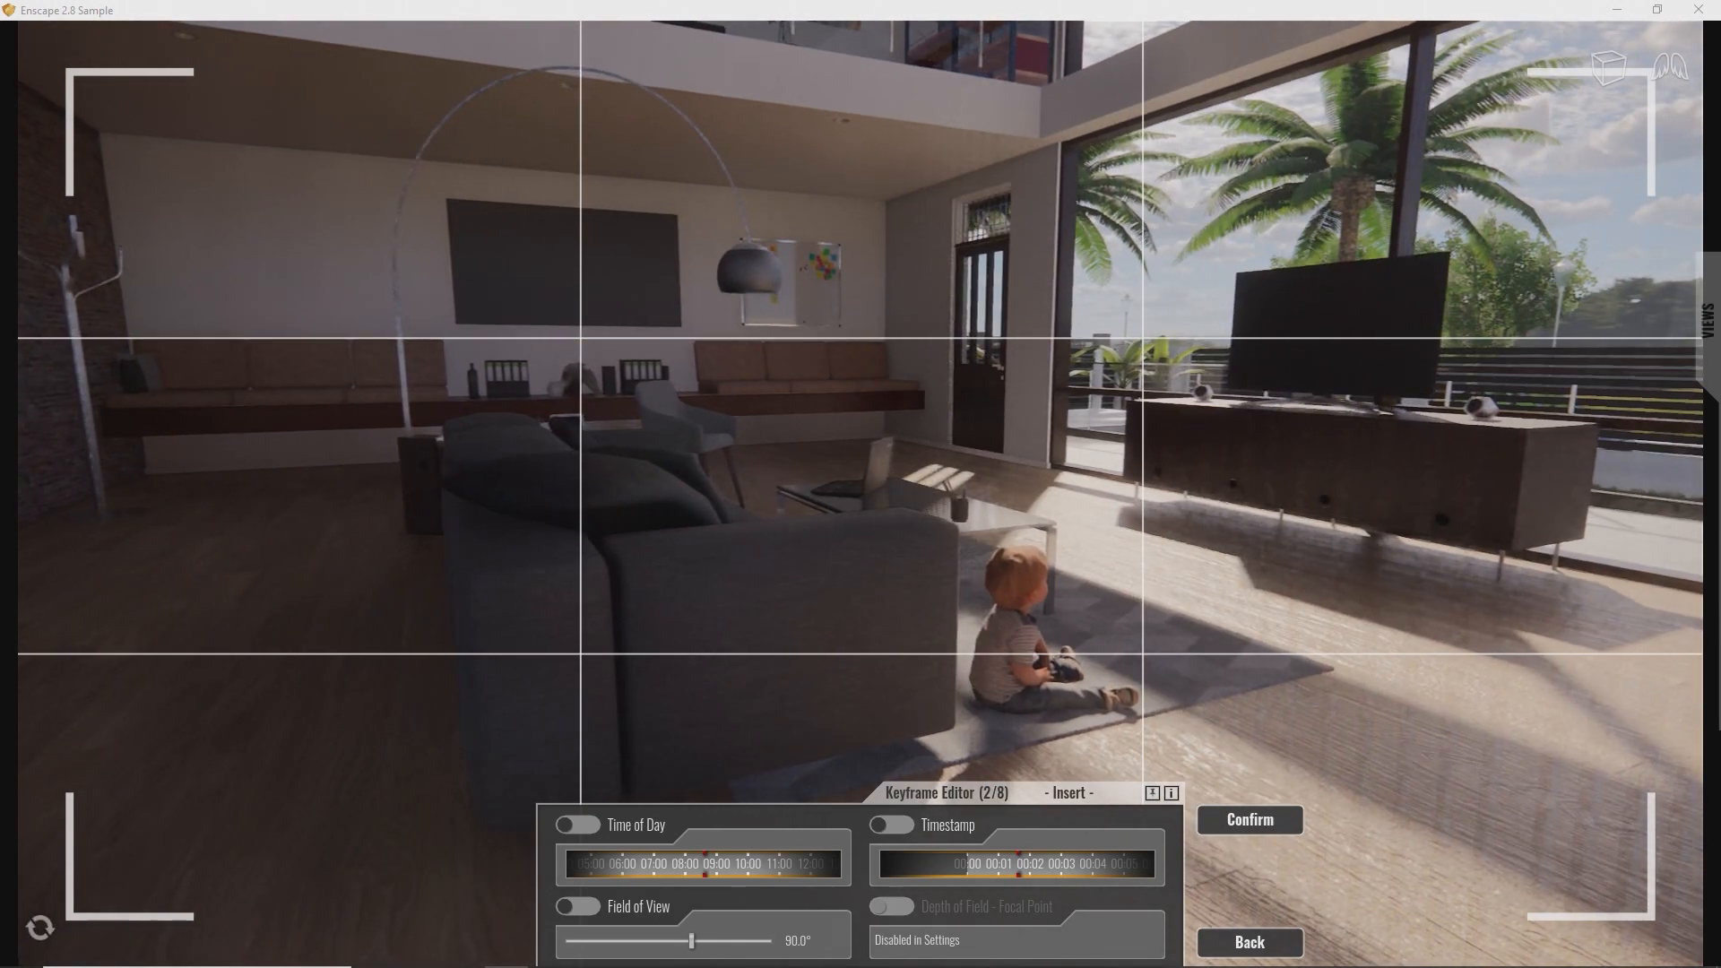
{"action": "left_click", "coordinate": [1251, 819]}
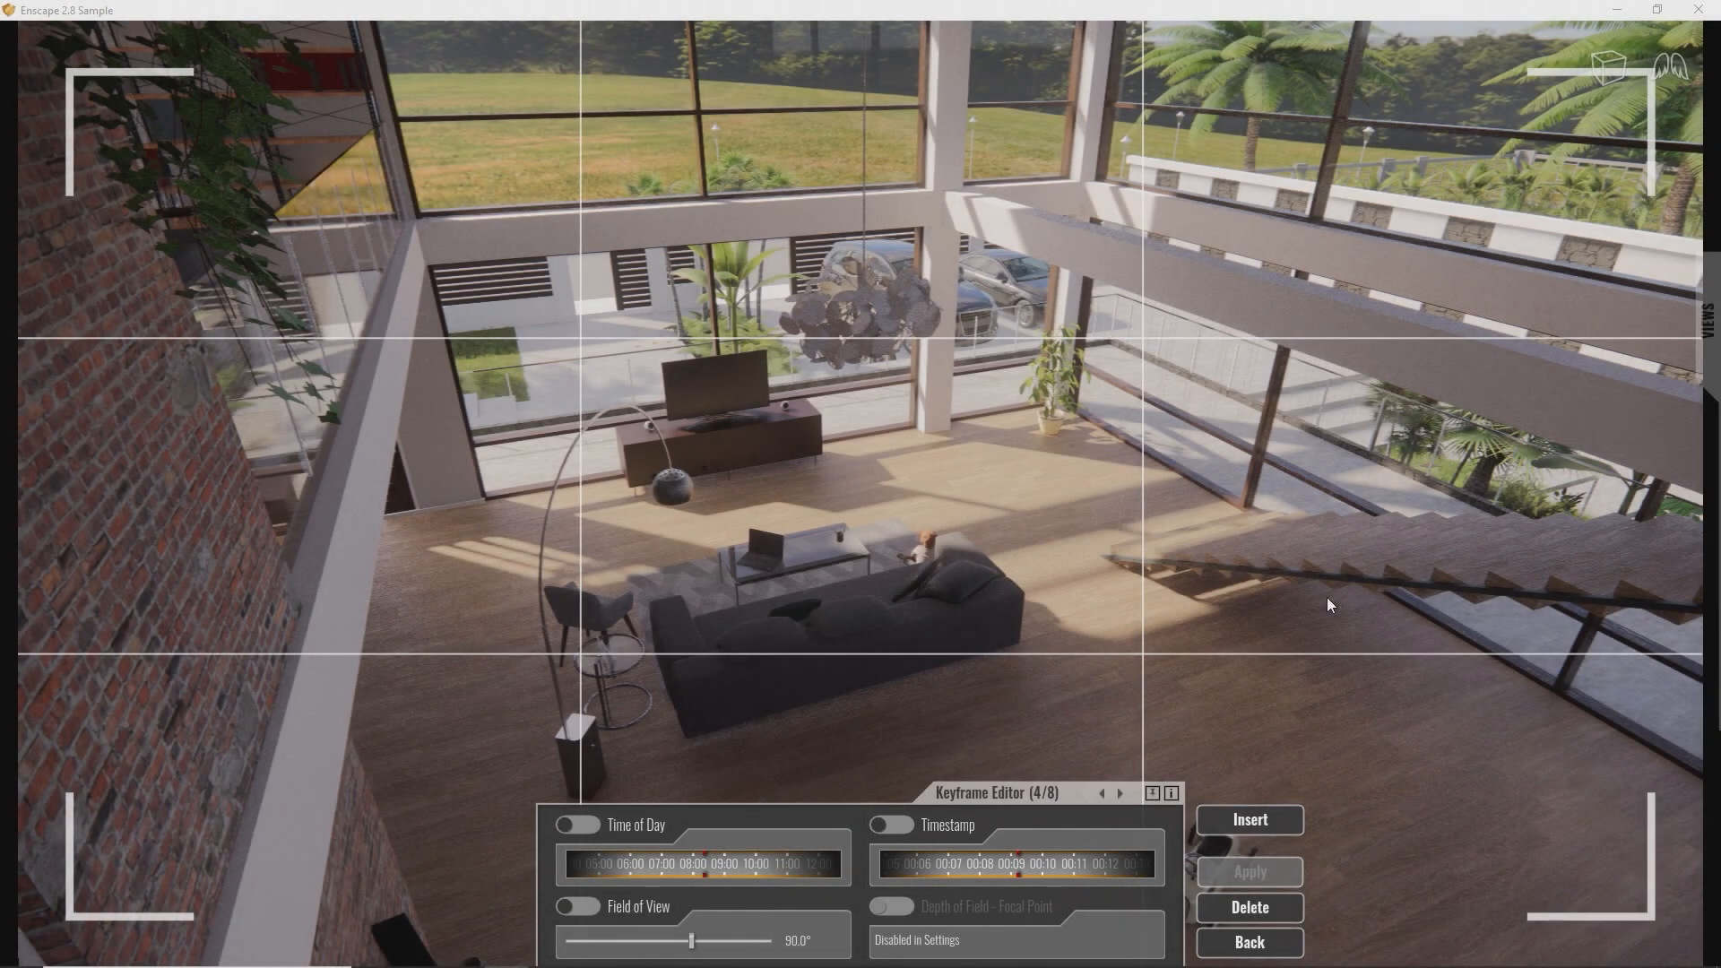
- Give the fourth keyframe a timestamp of about 00:10 and apply the change
{"action": "left_click_drag", "start_coordinate": [1046, 865], "coordinate": [1018, 869]}
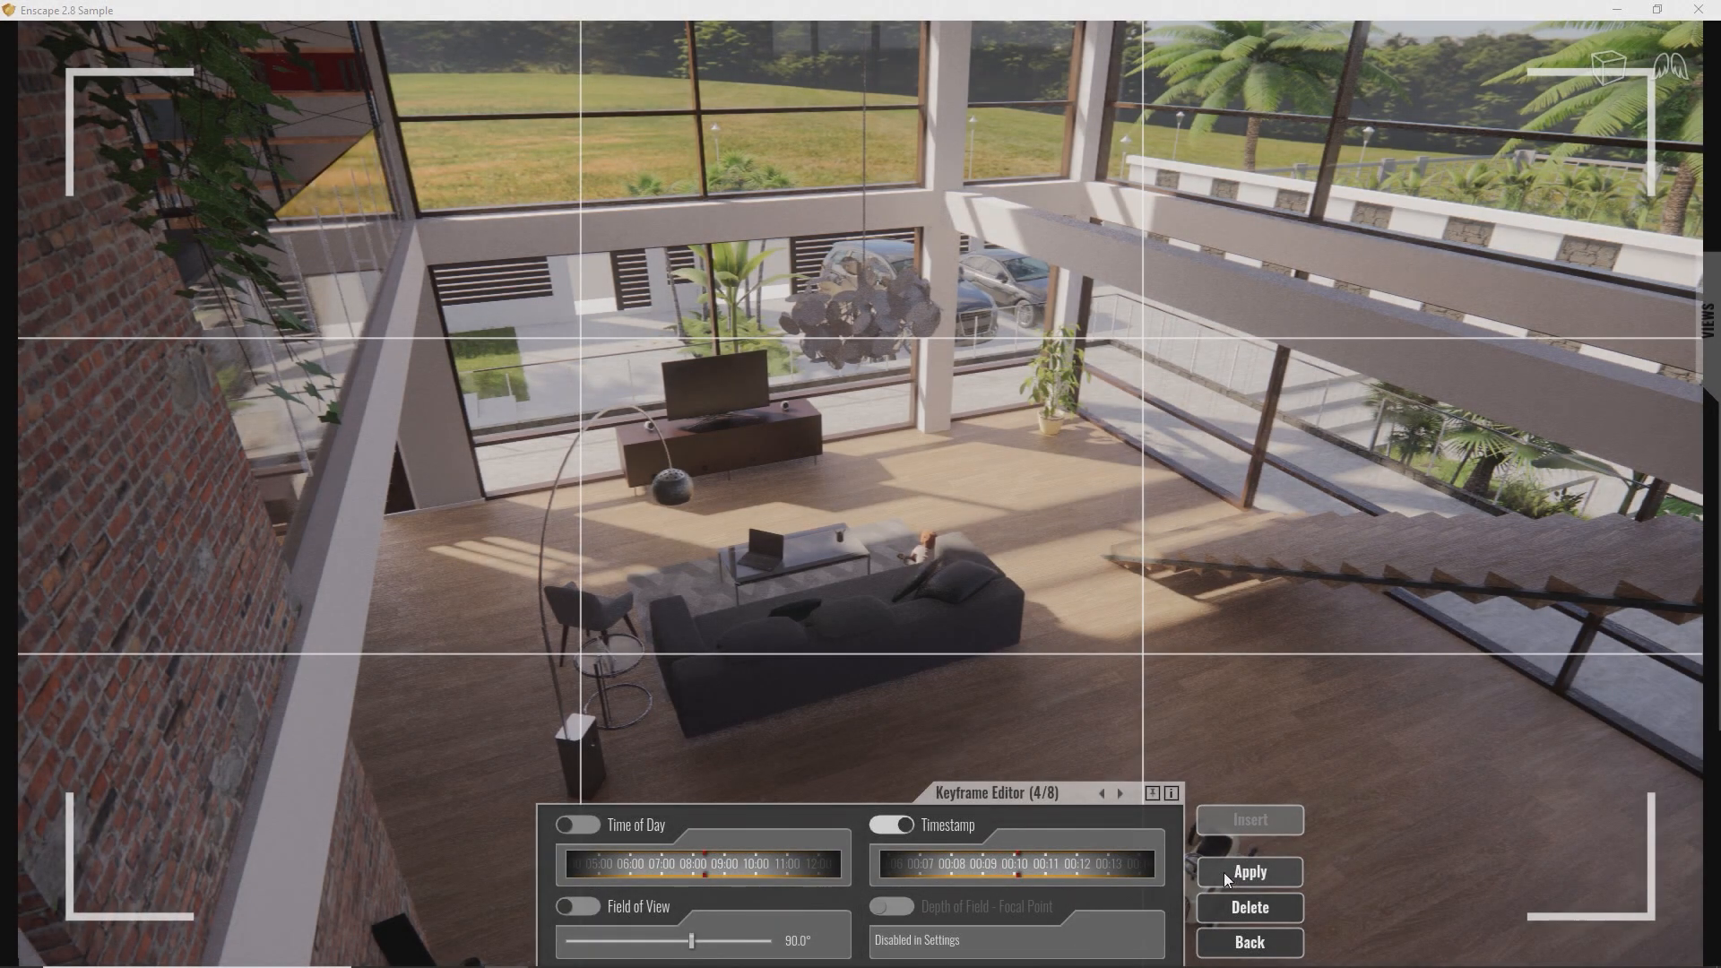
{"action": "left_click", "coordinate": [1226, 873]}
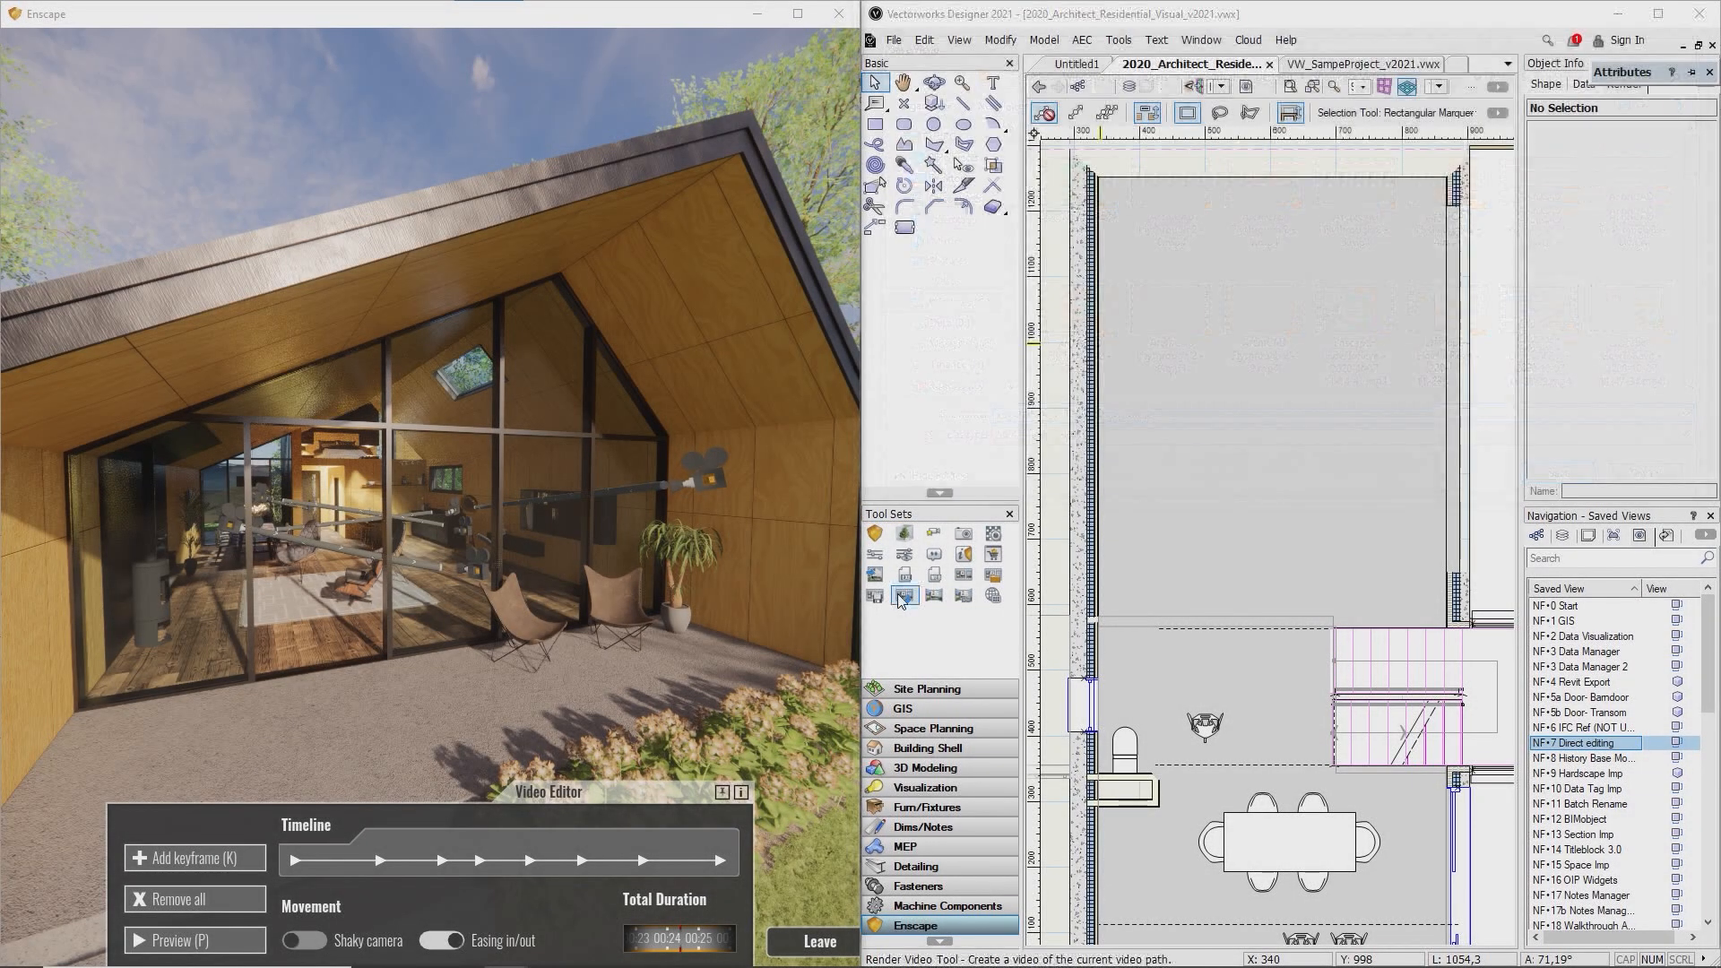
- Render a video of the current camera path from Vectorworks
{"action": "left_click", "coordinate": [903, 596]}
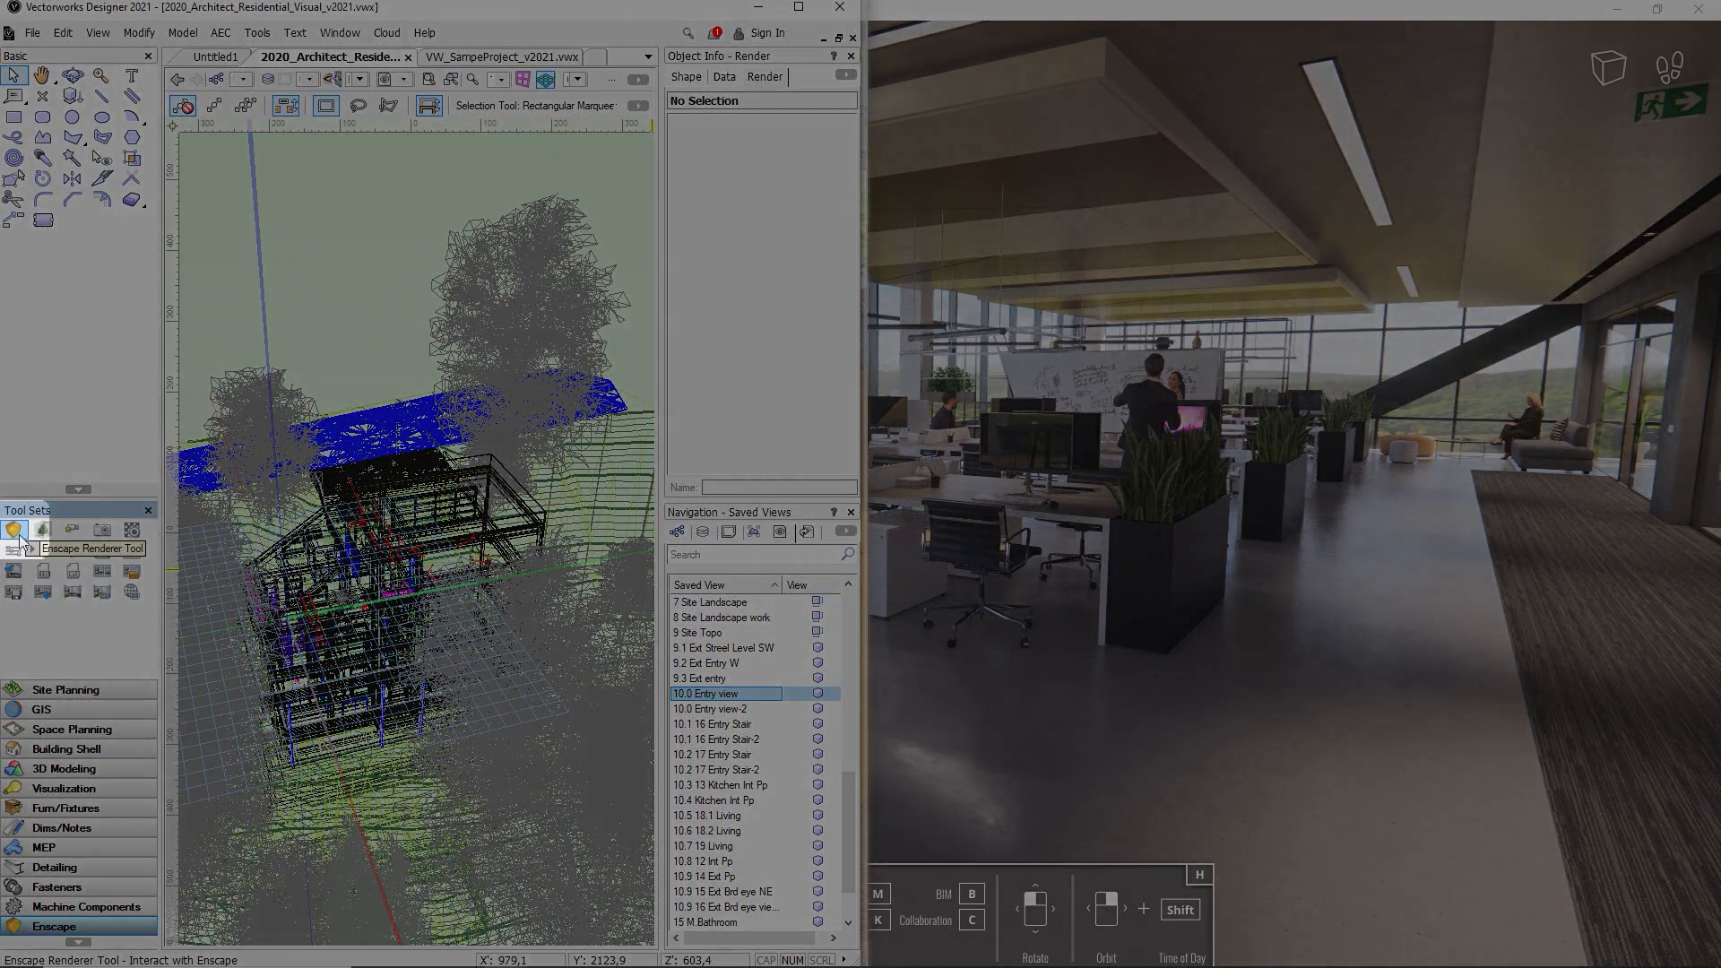
- Activate the Enscape Renderer tool and enable the virtual reality headset
{"action": "left_click", "coordinate": [18, 535]}
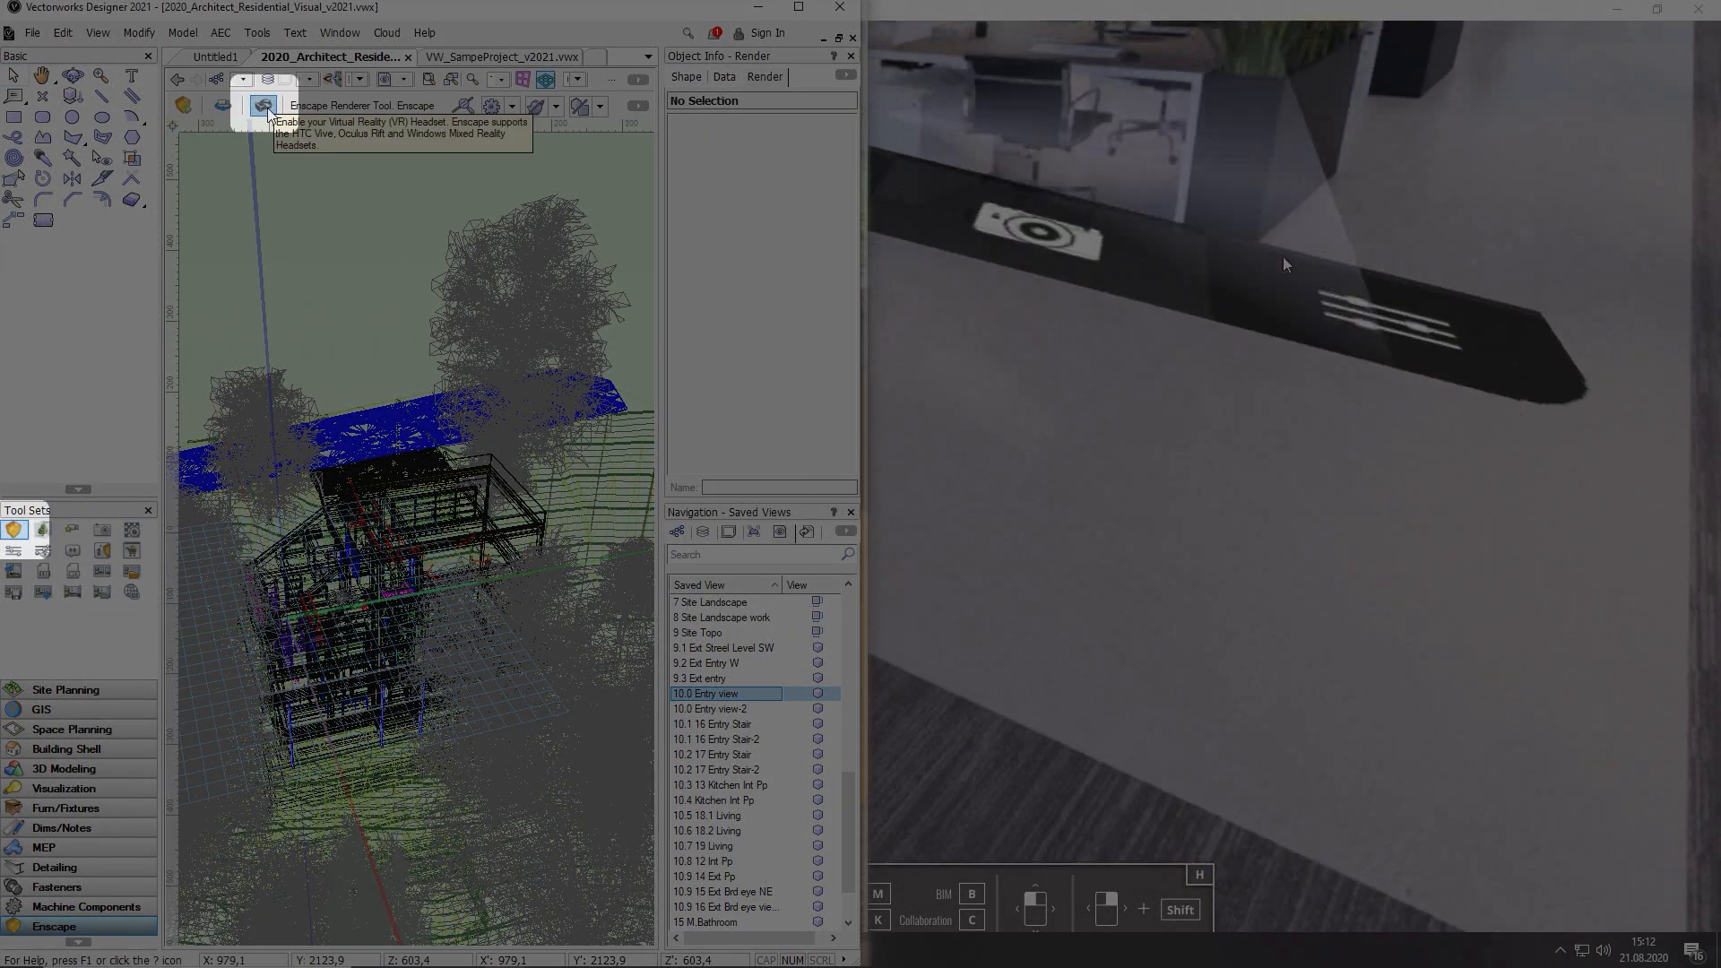
{"action": "left_click", "coordinate": [268, 108]}
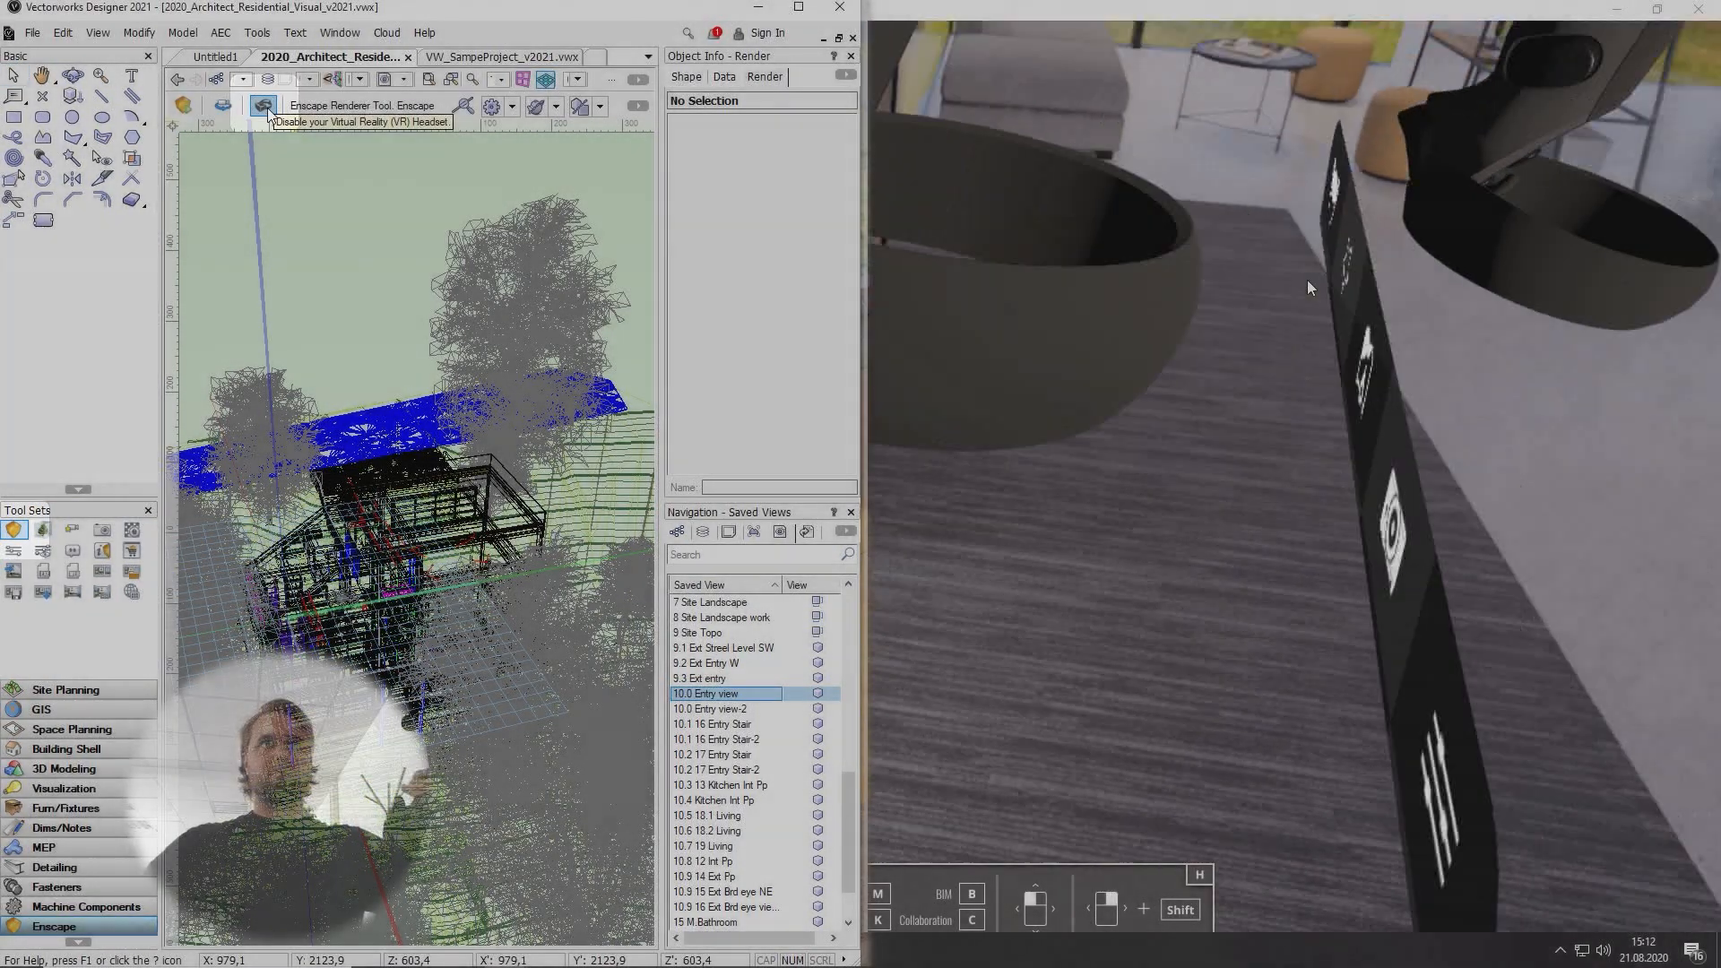